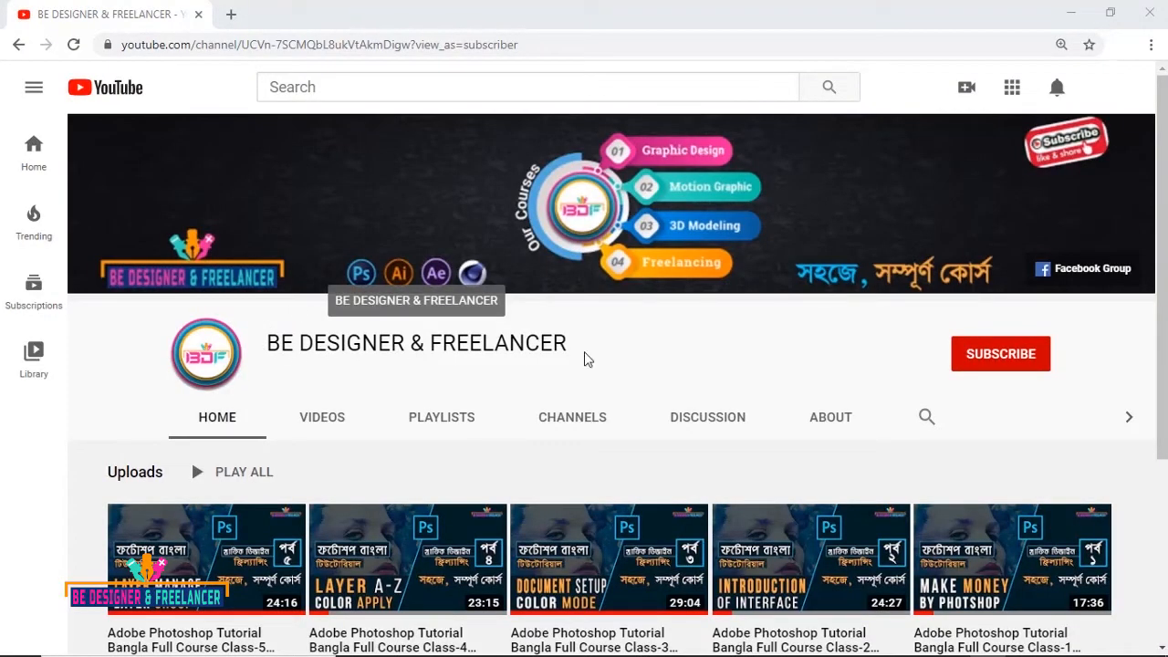
Subscribe to the BE DESIGNER & FREELANCER channel and turn on its notifications
click(998, 361)
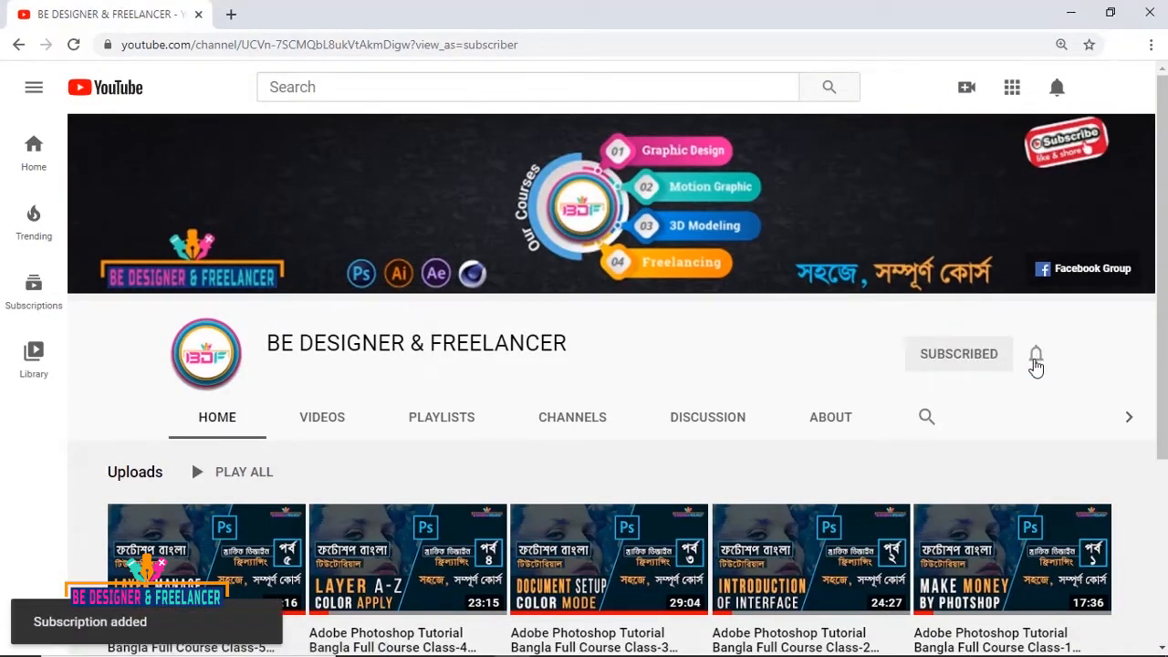
click(1037, 361)
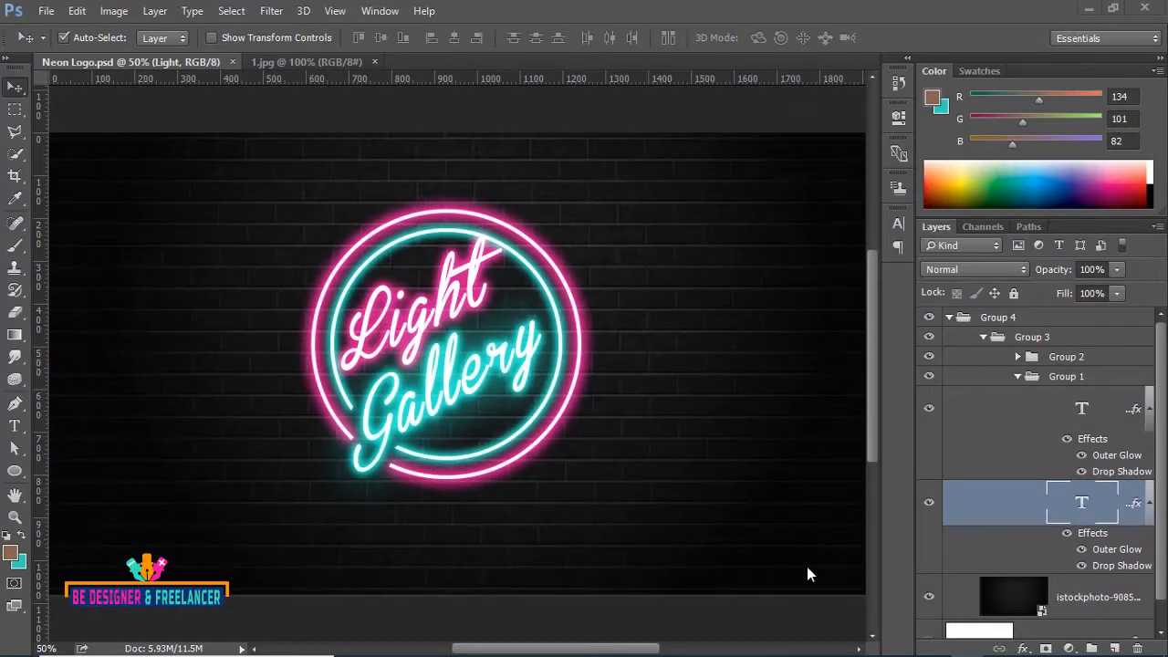
Switch to the browser and look through the Google image results for "black brick wall background"
click(932, 640)
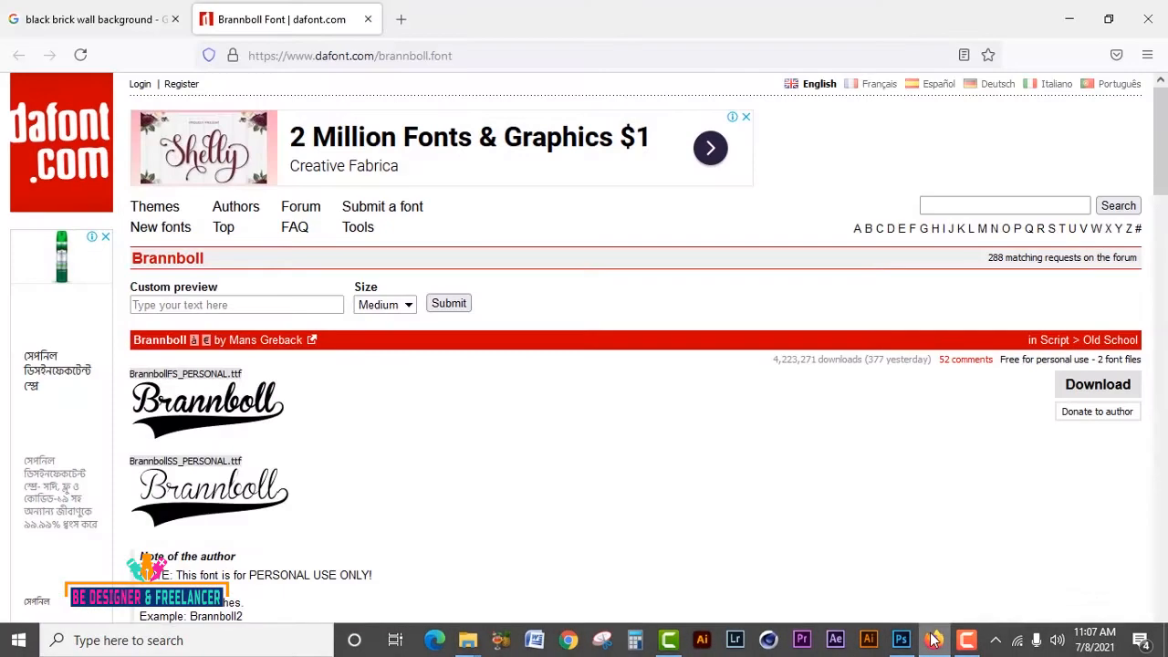
click(141, 26)
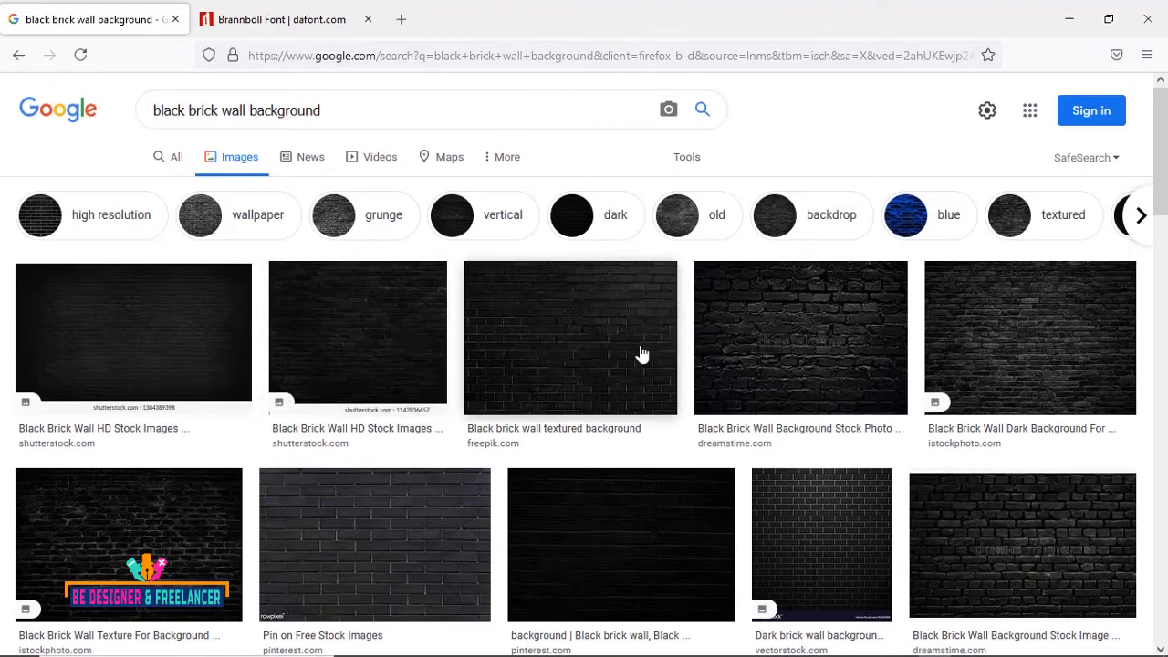
scroll(642, 354, down, 3)
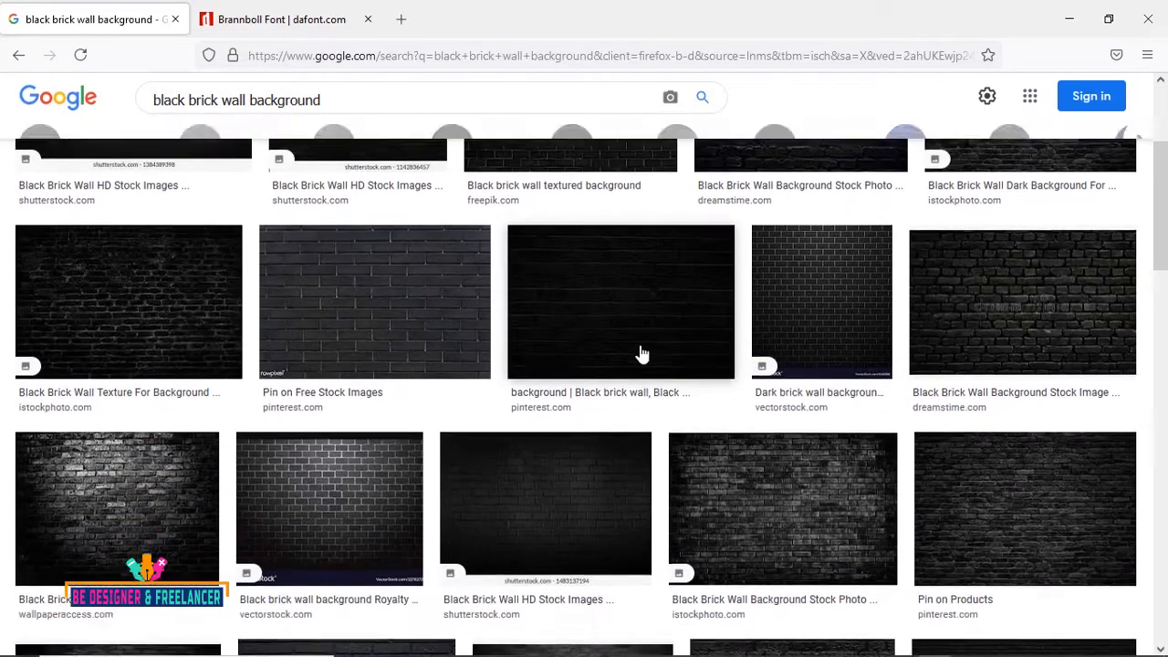
scroll(642, 354, up, 3)
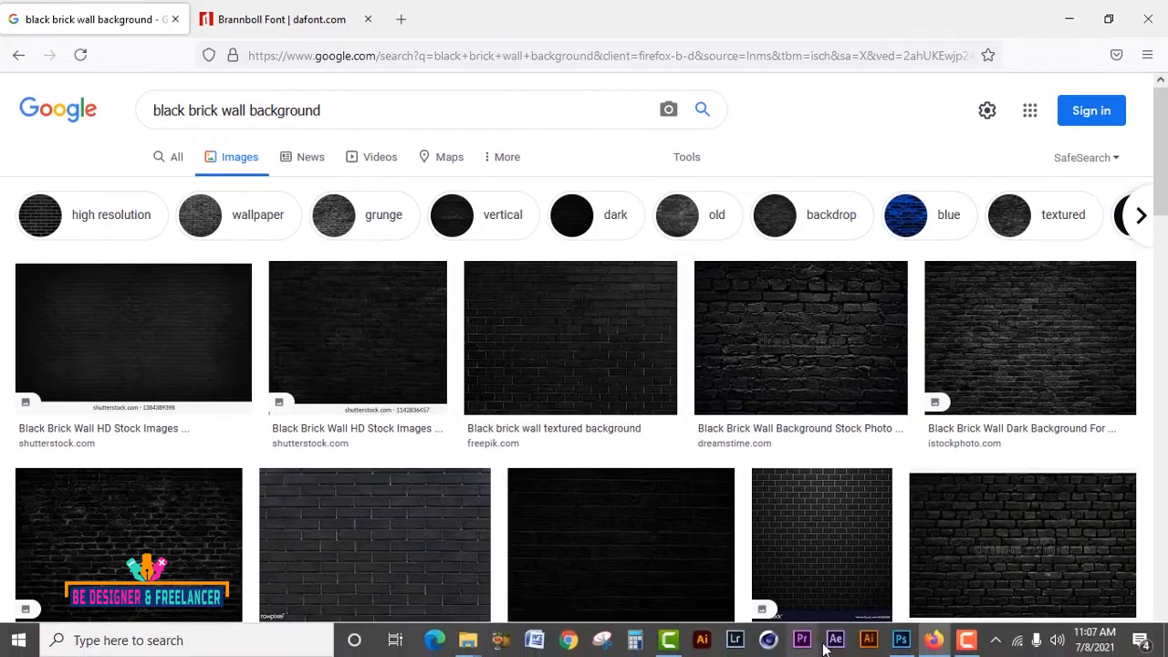
Switch to Photoshop and darken the brick wall image 1.jpg with a Curves adjustment layer, pulling the curve's midpoint down
click(900, 638)
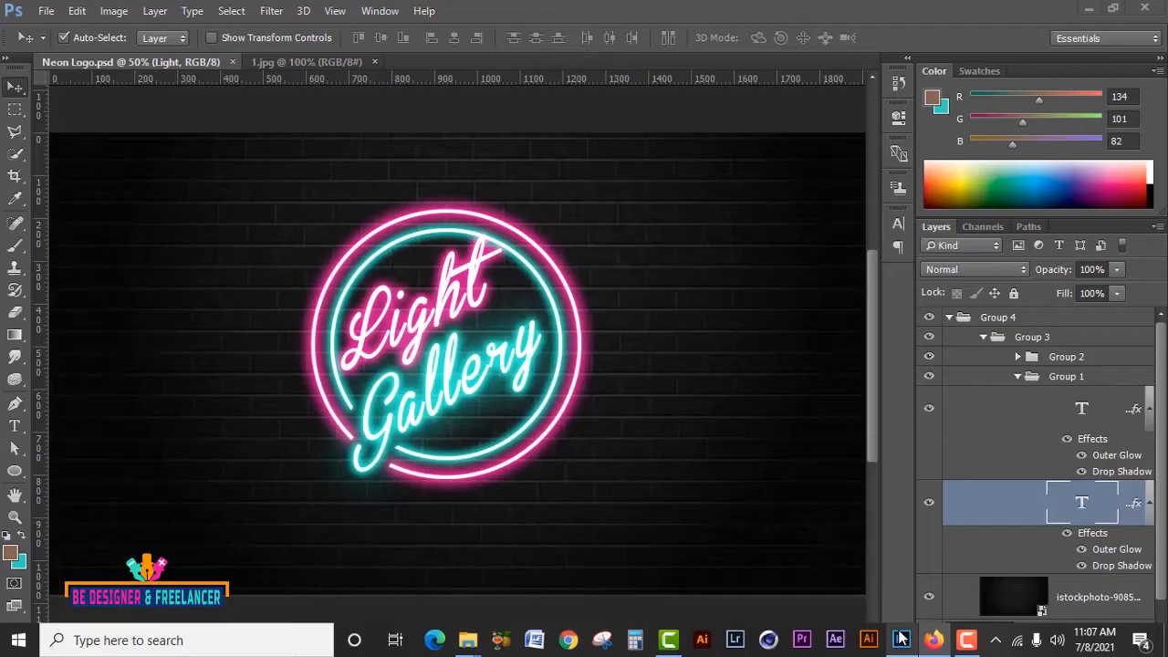
click(316, 62)
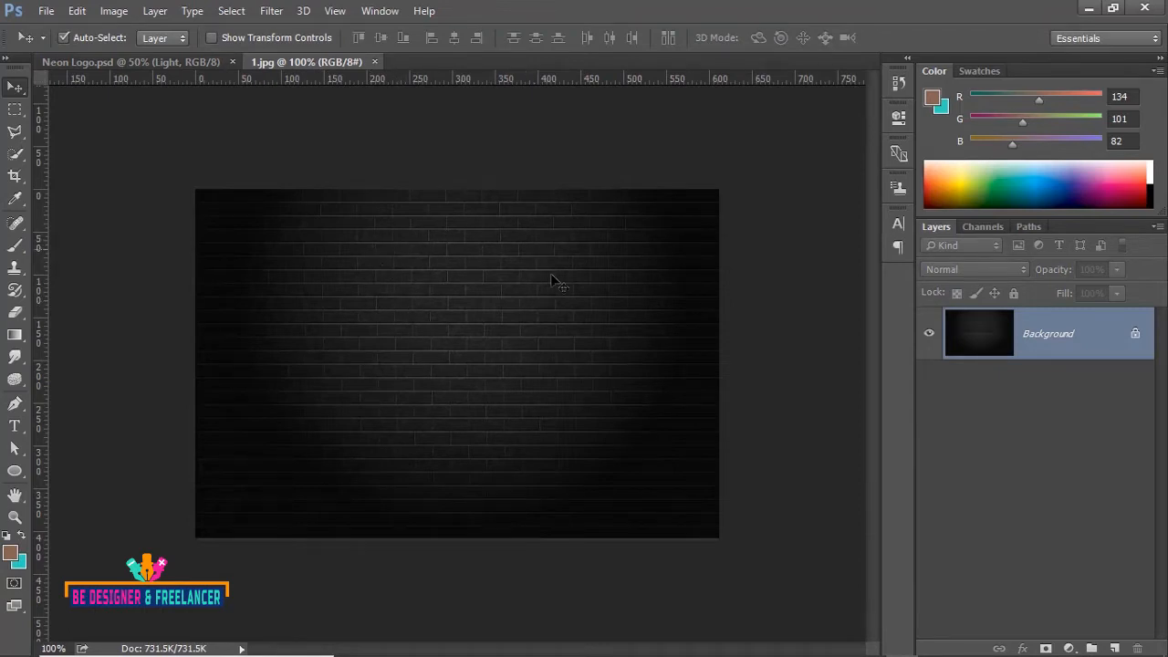
click(1070, 648)
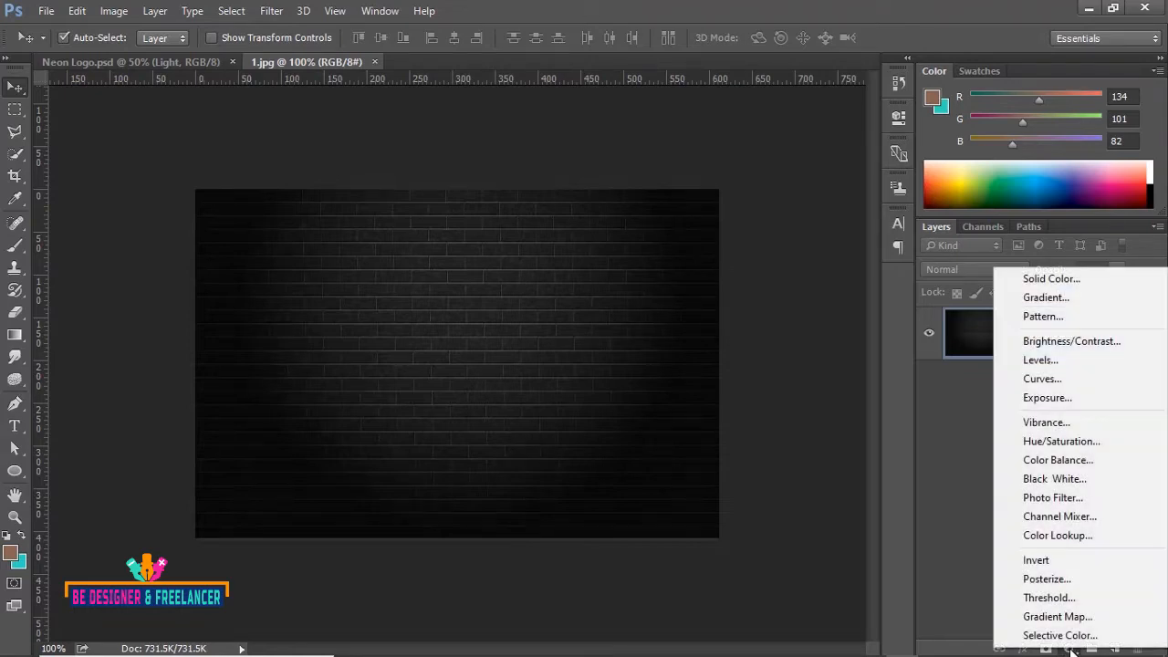
click(1054, 383)
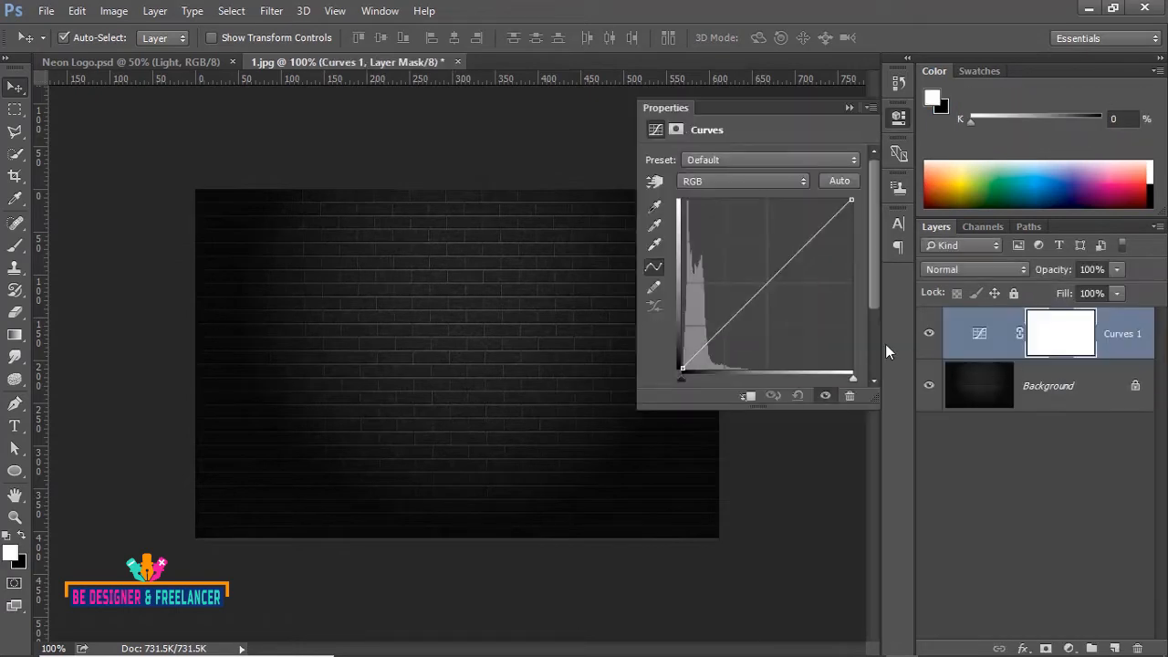
drag(769, 282, 783, 302)
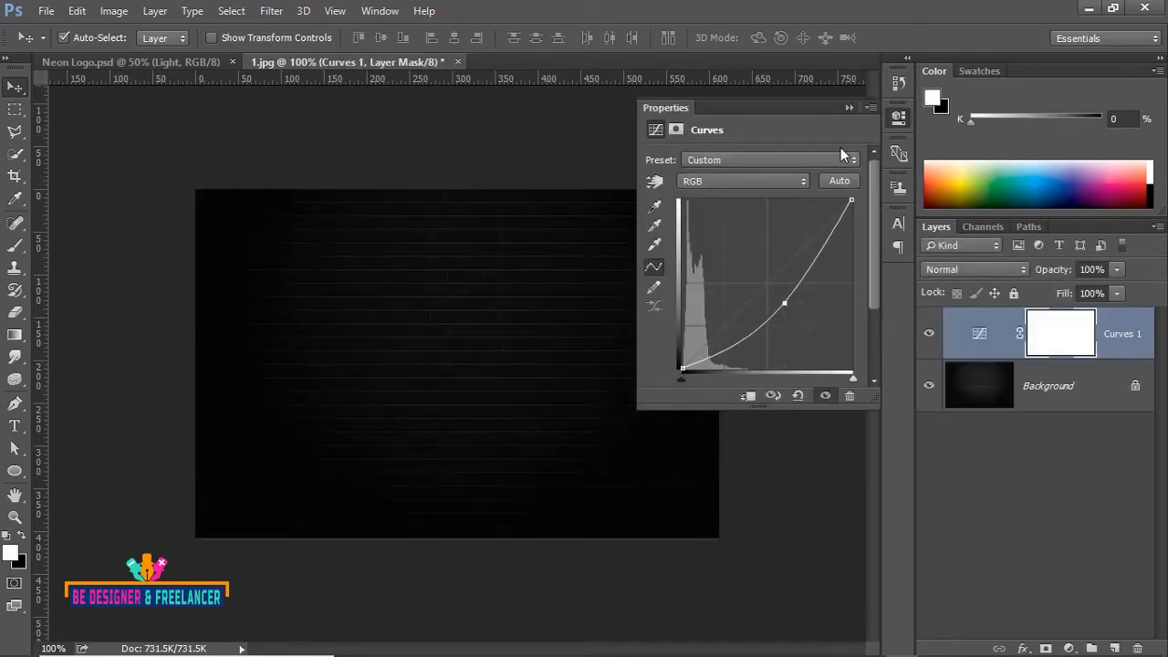
click(847, 108)
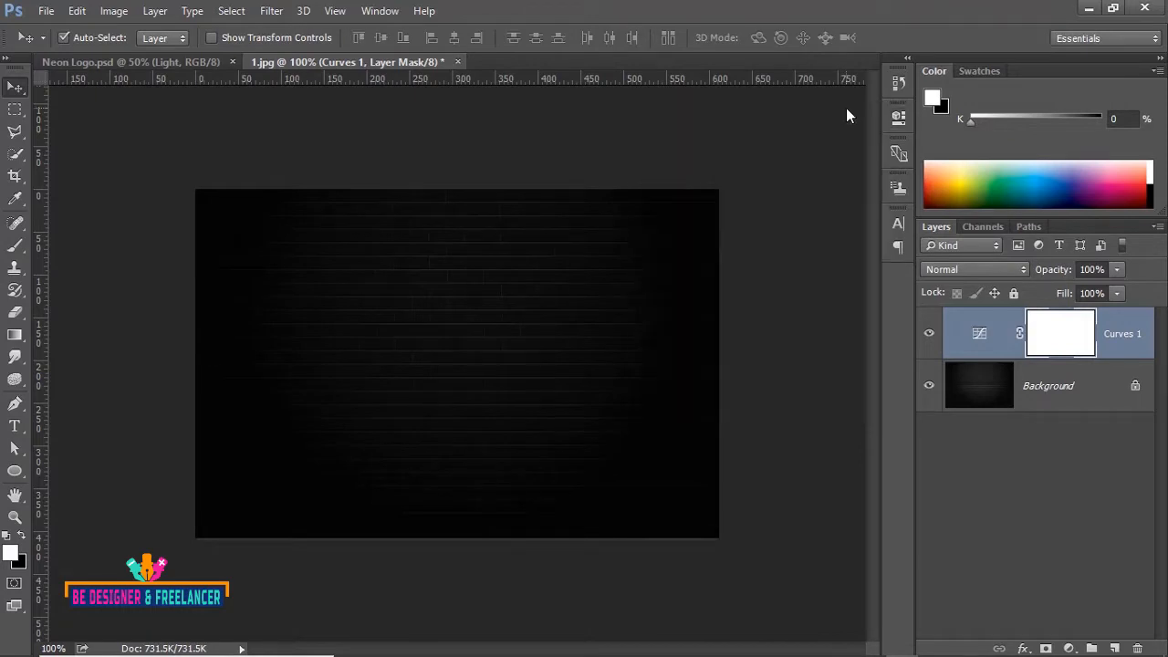
Switch to the browser to view the Brannboll font's download option on dafont.com, and return to Photoshop
click(15, 431)
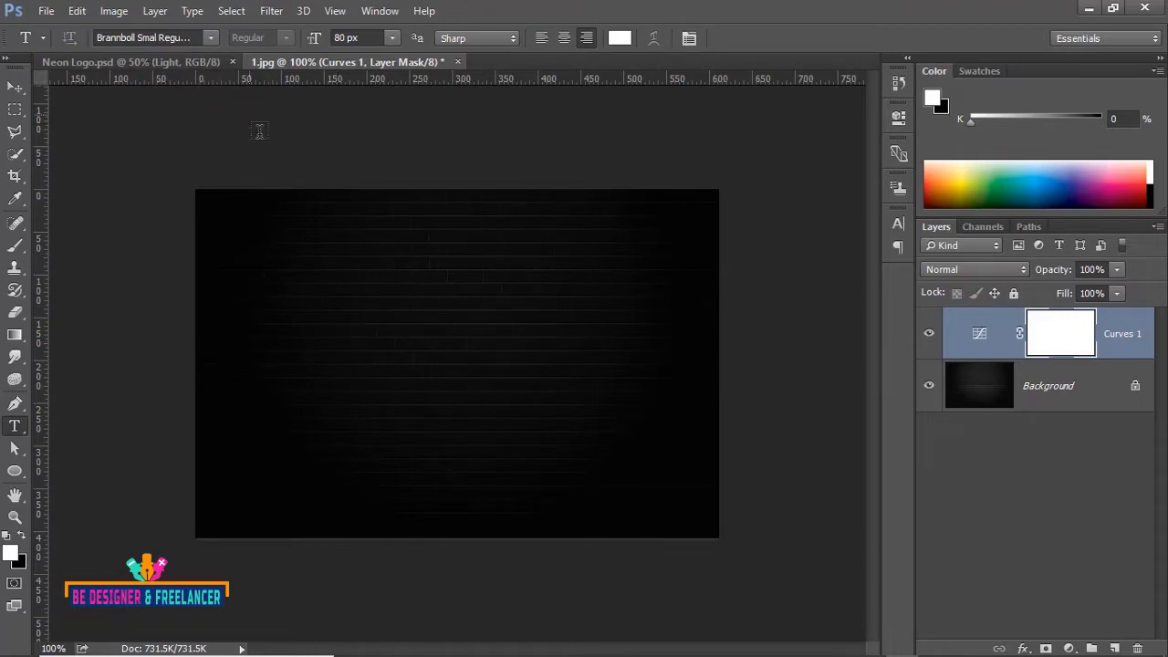
mouse_move(839, 653)
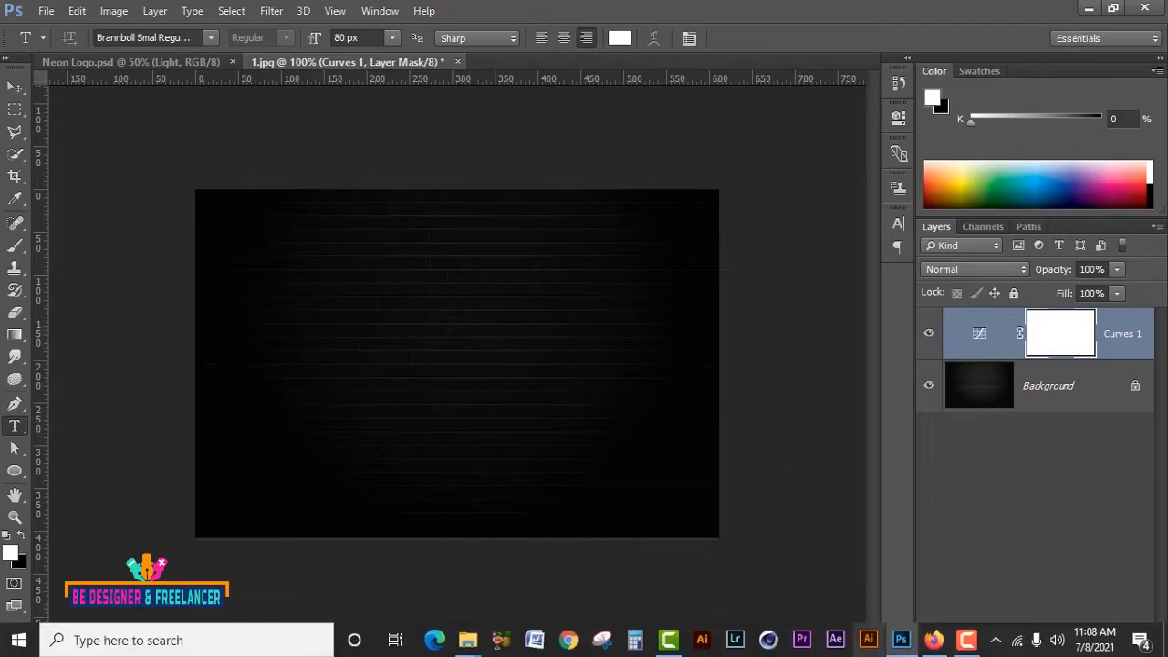
click(933, 639)
click(242, 23)
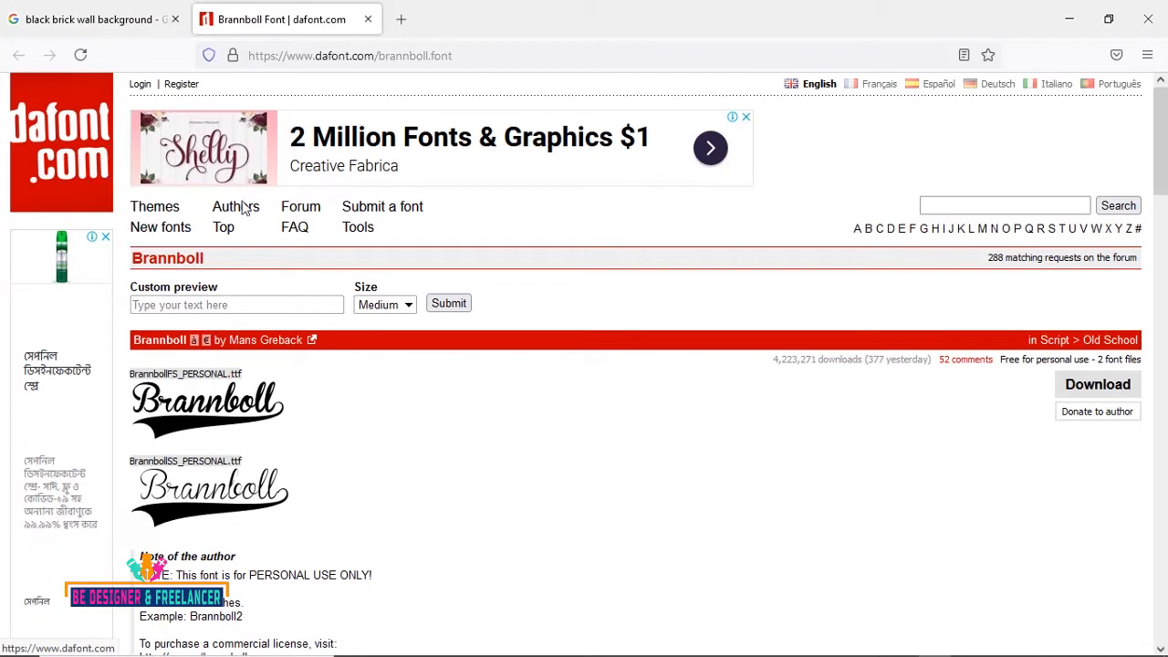
click(1063, 387)
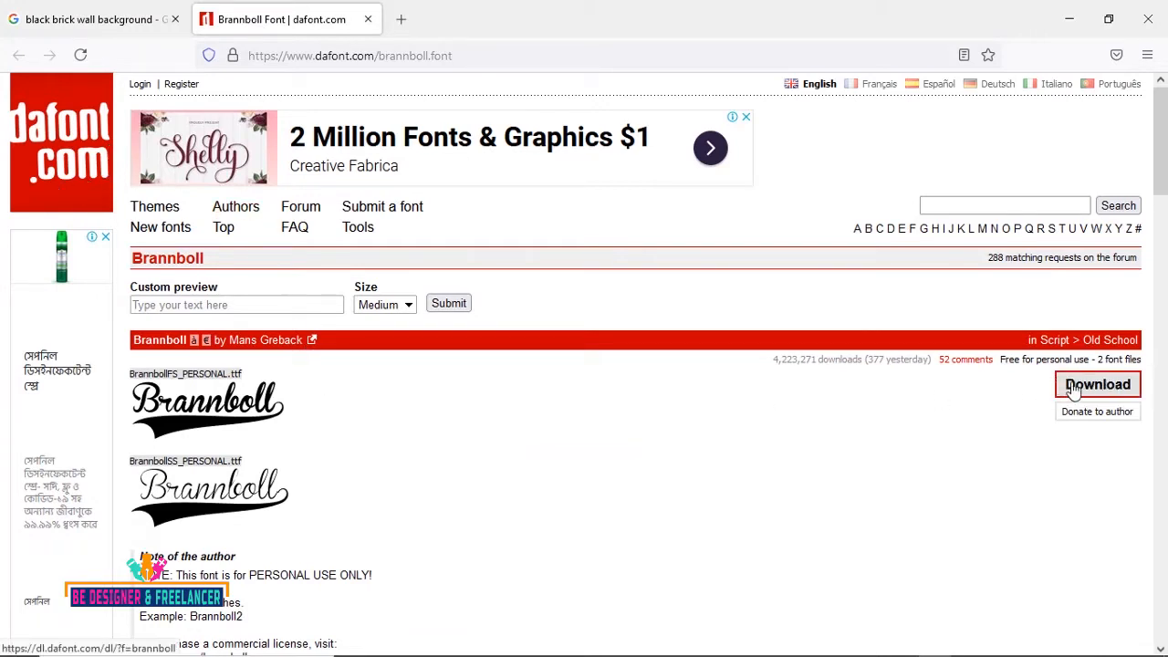
click(1071, 19)
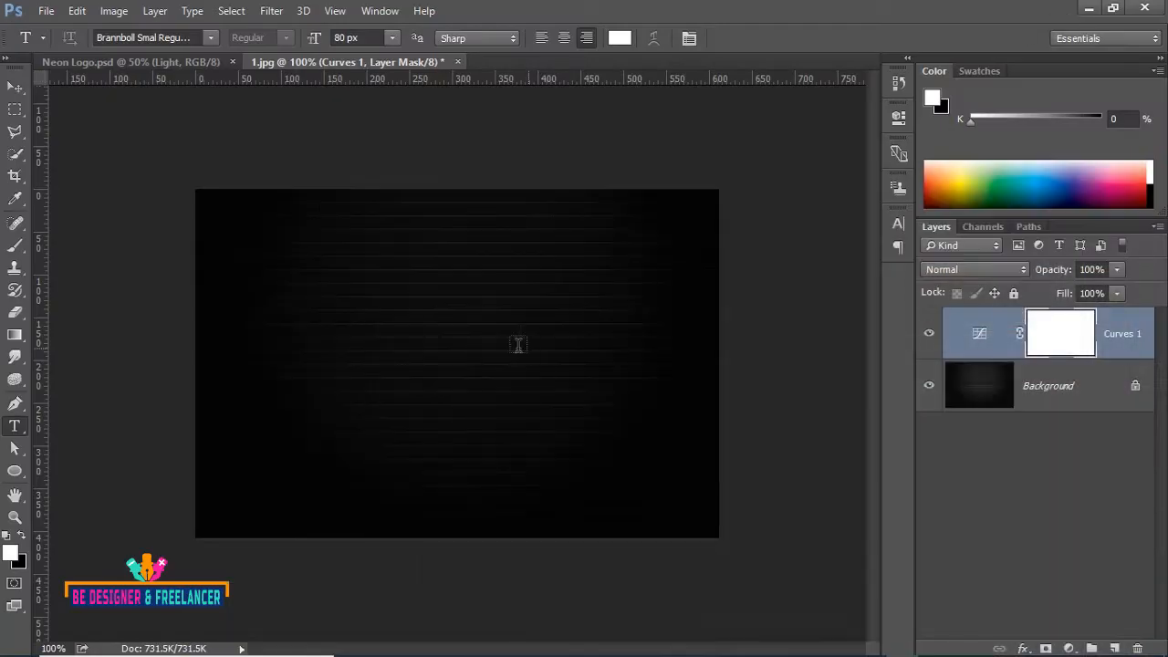
Add the text "Light" in white 80 px Brannboll Smal and move it to the upper middle of the brick wall
click(370, 313)
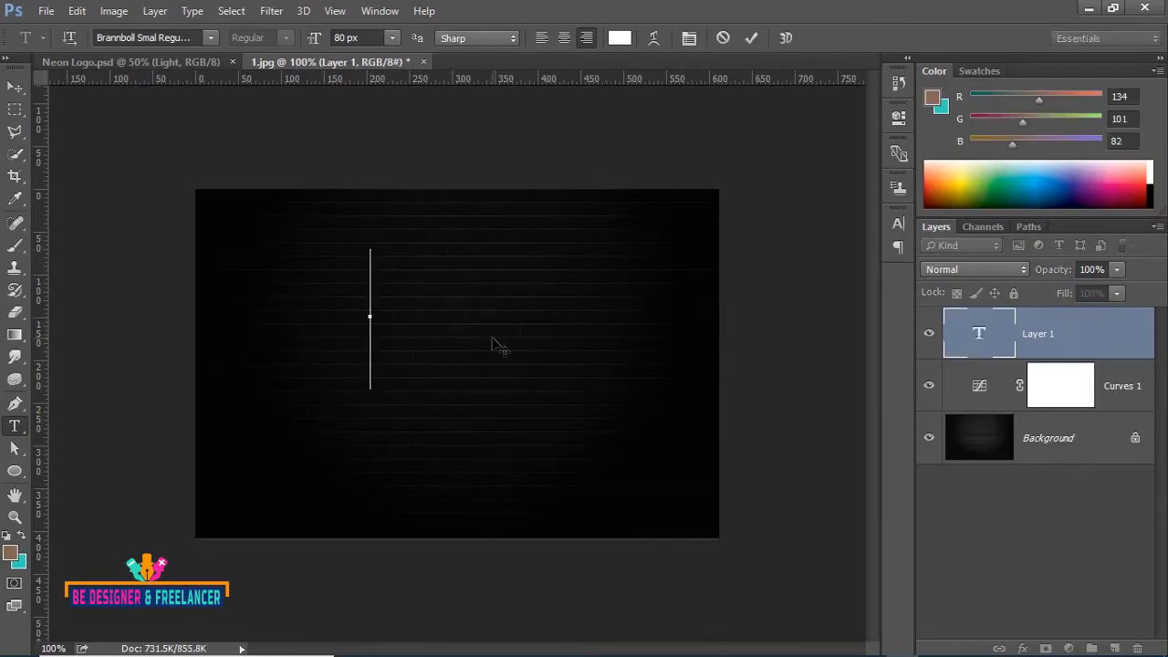
text(Li)
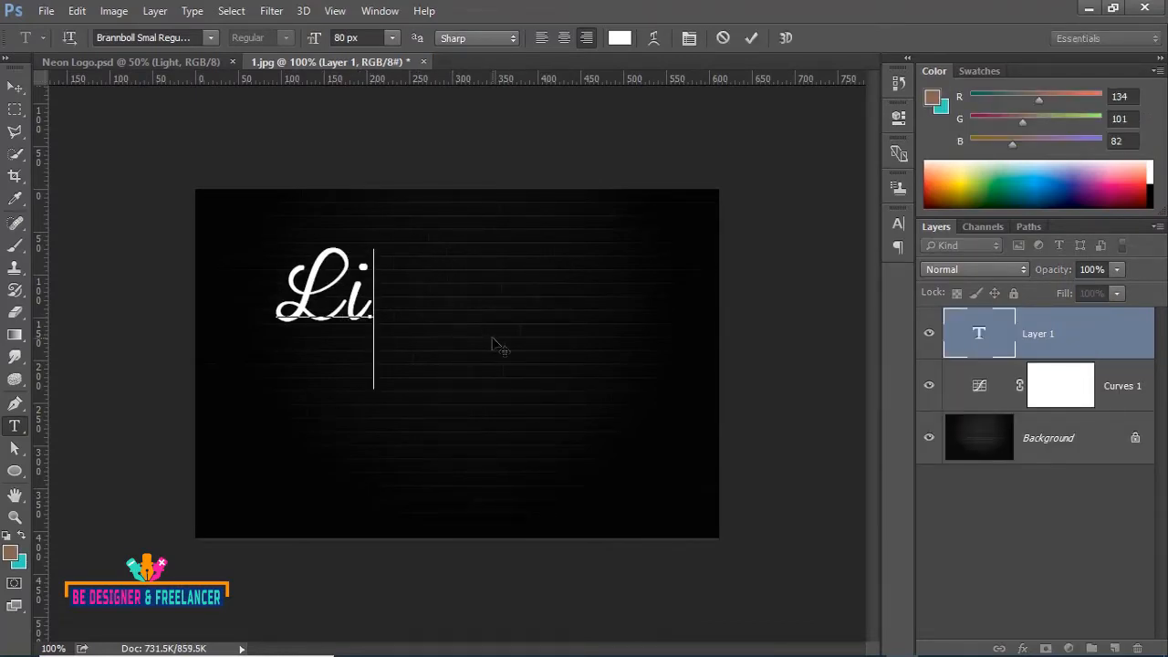
text(ght)
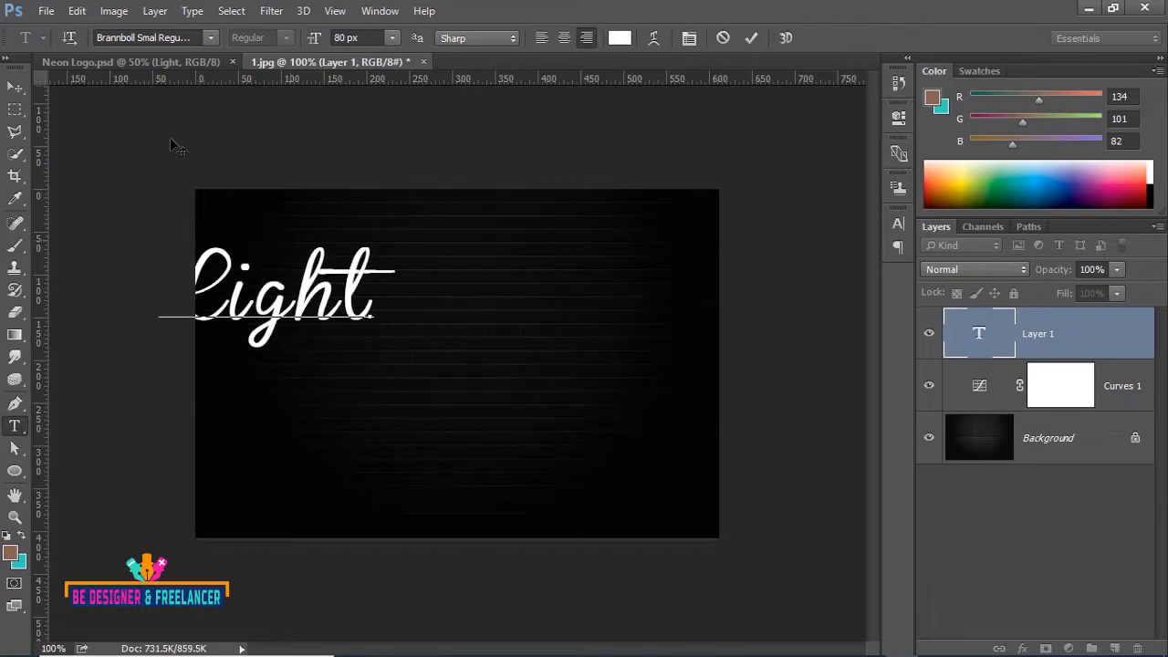
click(13, 84)
drag(371, 313, 527, 333)
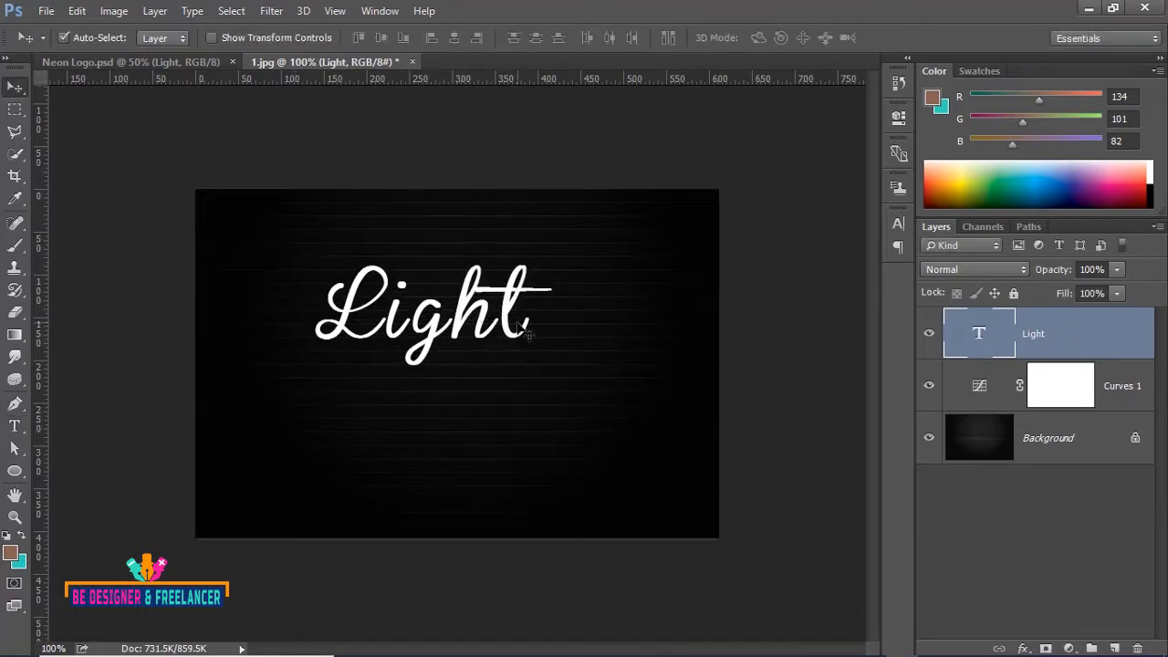
Place a copy of the "Light" text below the original and change it to "Gallery", aligned with the left edge of "Light"
key(ctrl+j)
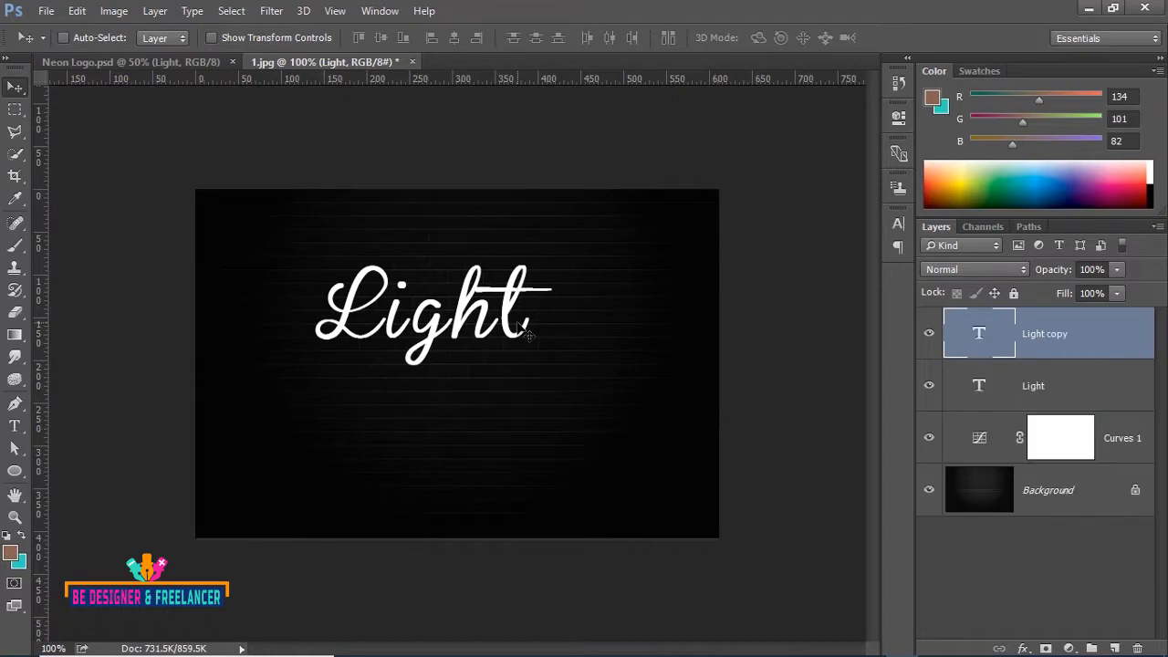
drag(464, 316, 461, 401)
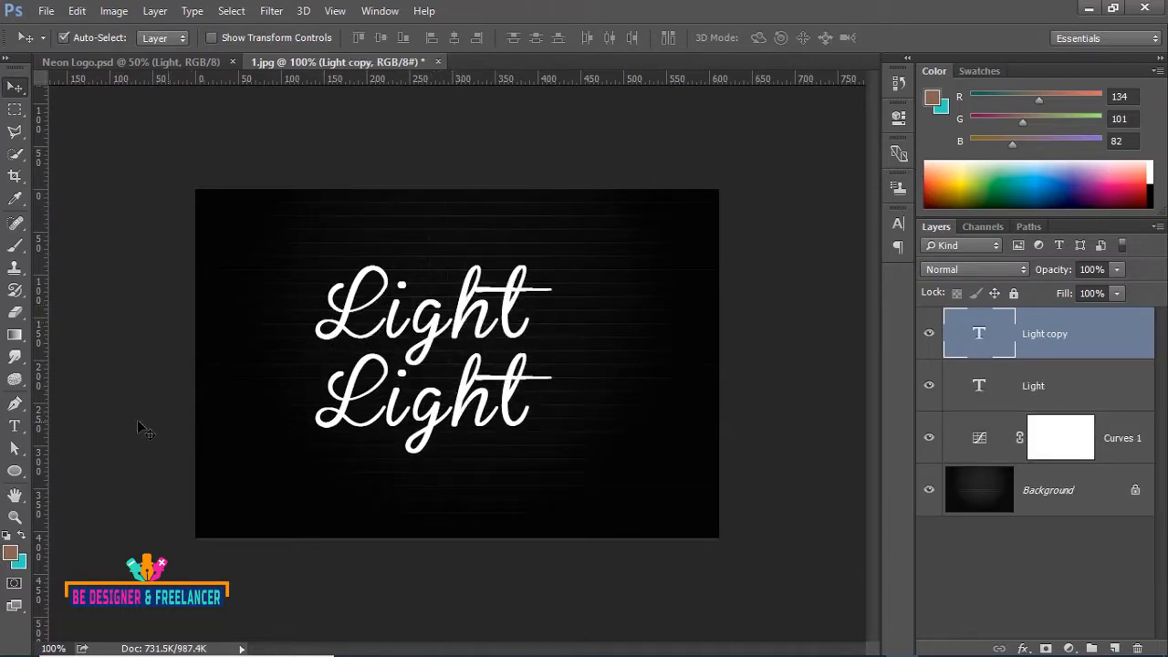
click(15, 426)
drag(335, 394, 555, 385)
click(556, 385)
text(Gallery)
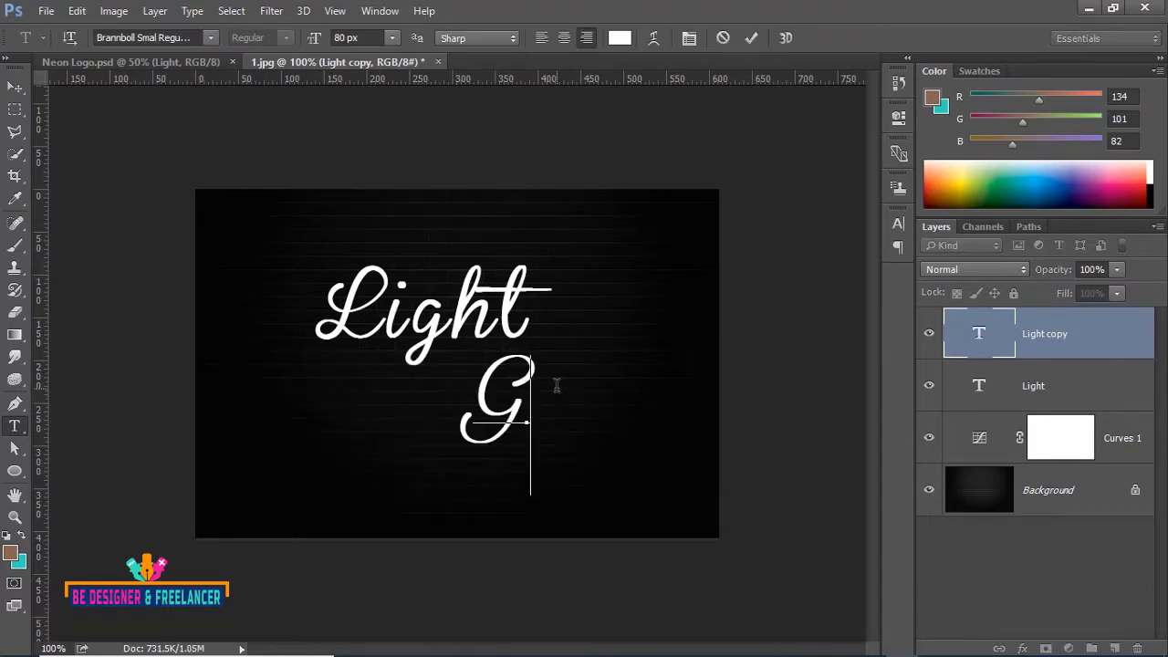
click(14, 87)
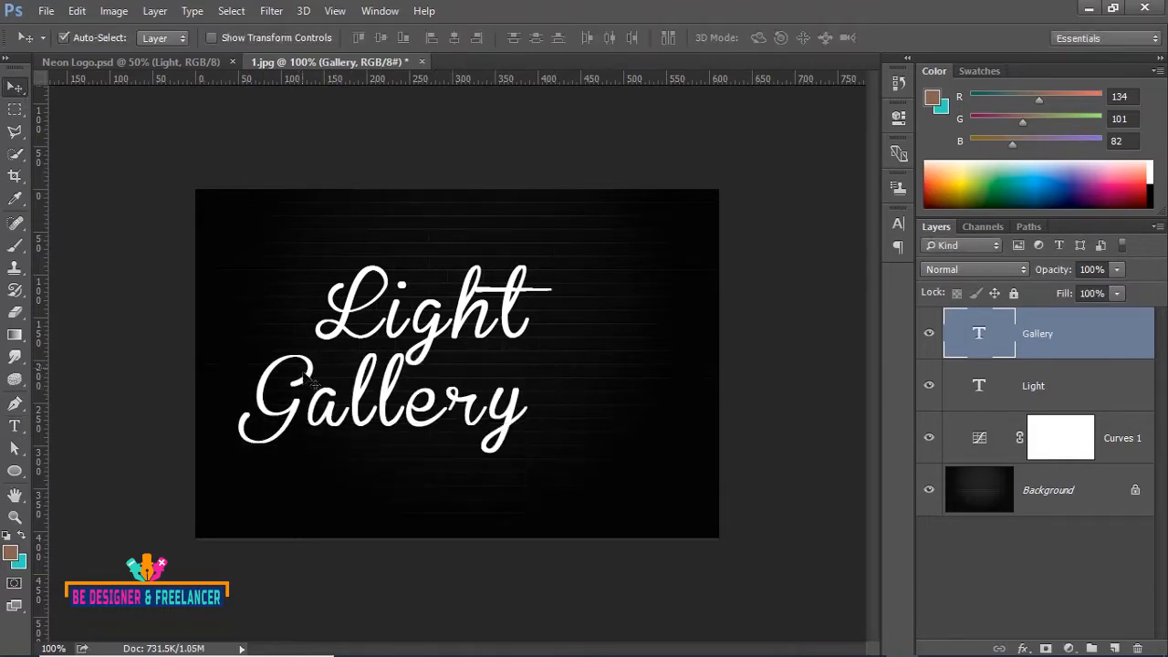
drag(351, 401, 418, 398)
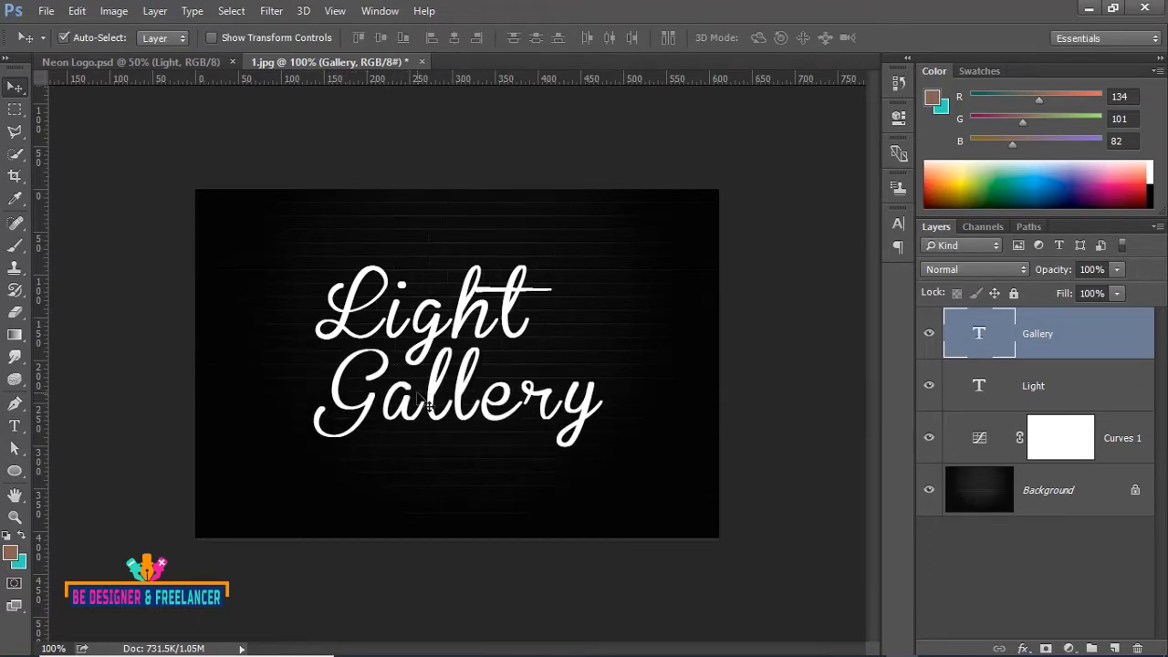
Group the "Light" and "Gallery" text layers and scale the group down to about 74%
shift+click(1042, 389)
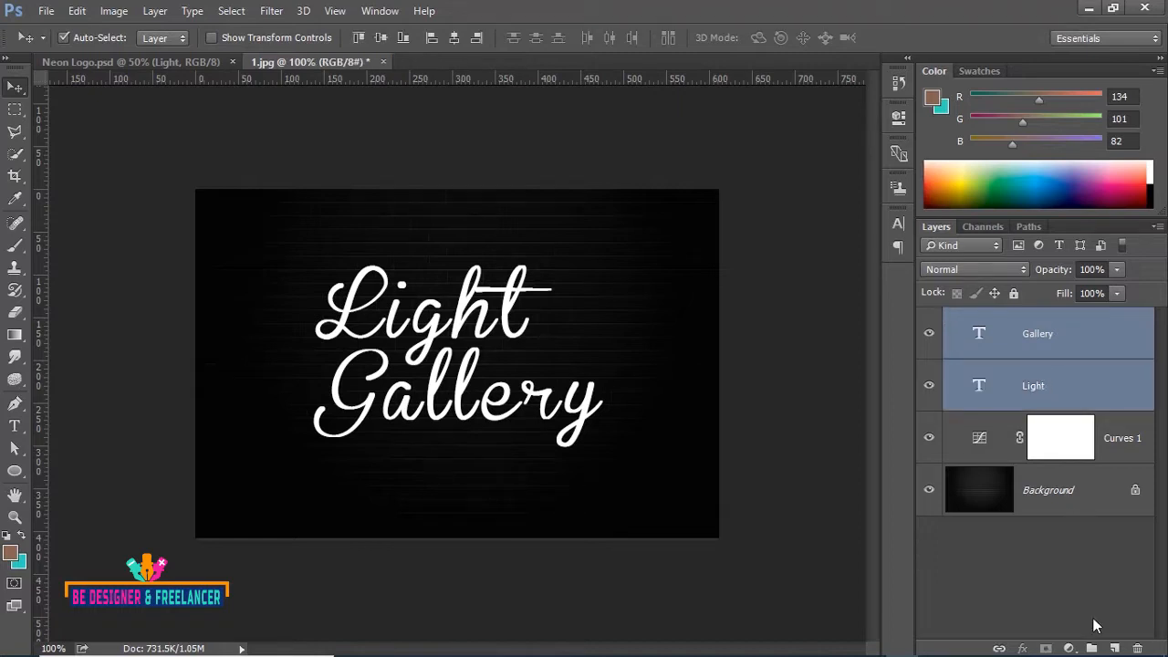
click(1091, 648)
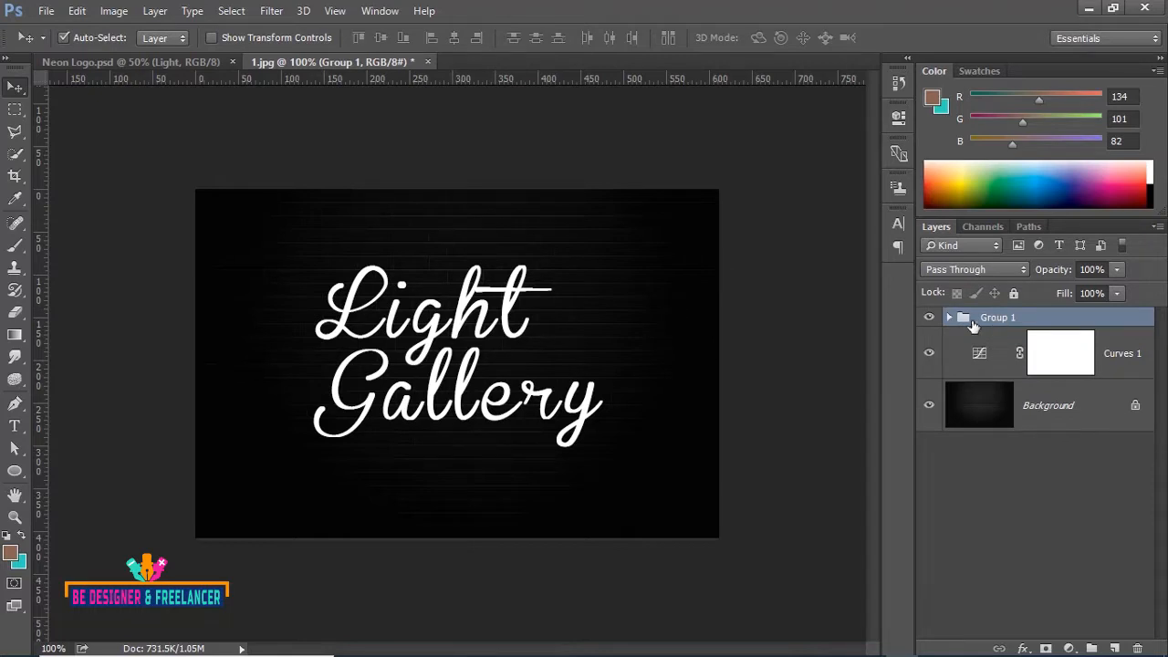
key(ctrl+t)
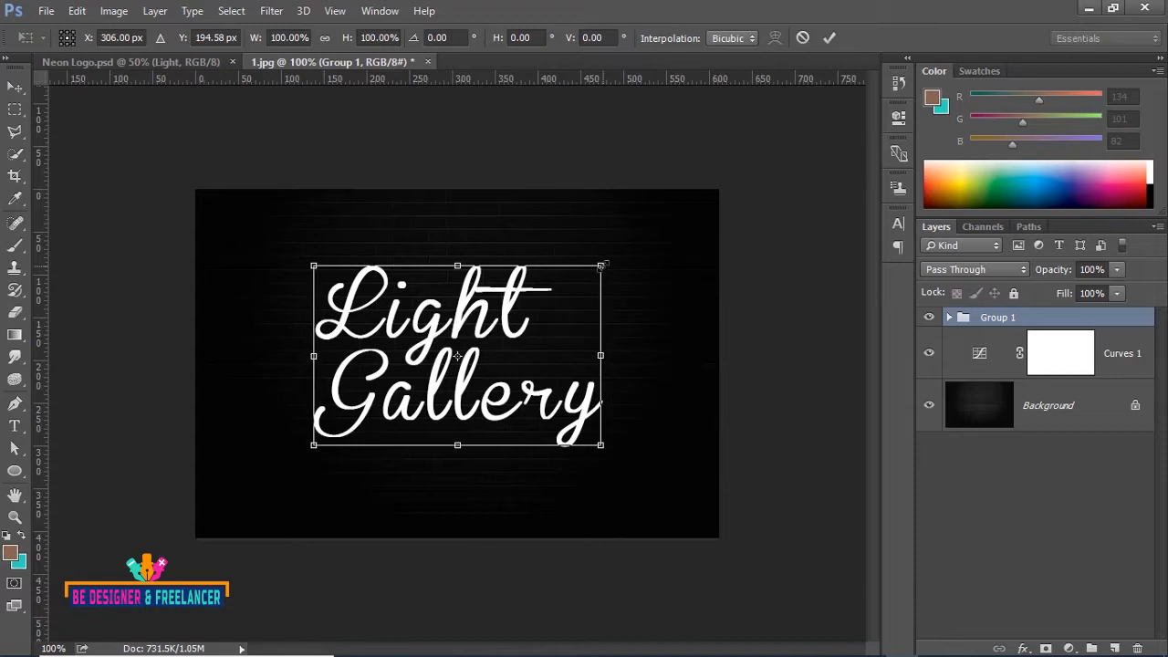
drag(602, 264, 567, 291)
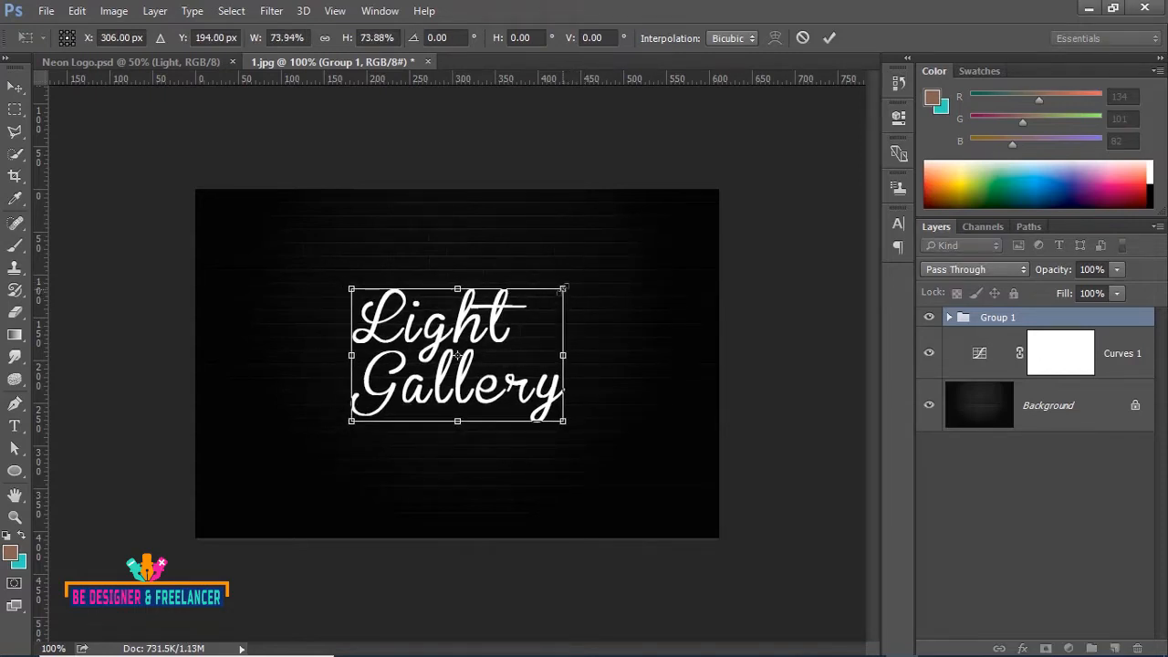
Skew the text group vertically by about -20° so it slants upward to the right, and recentre it on the brick wall
right_click(563, 288)
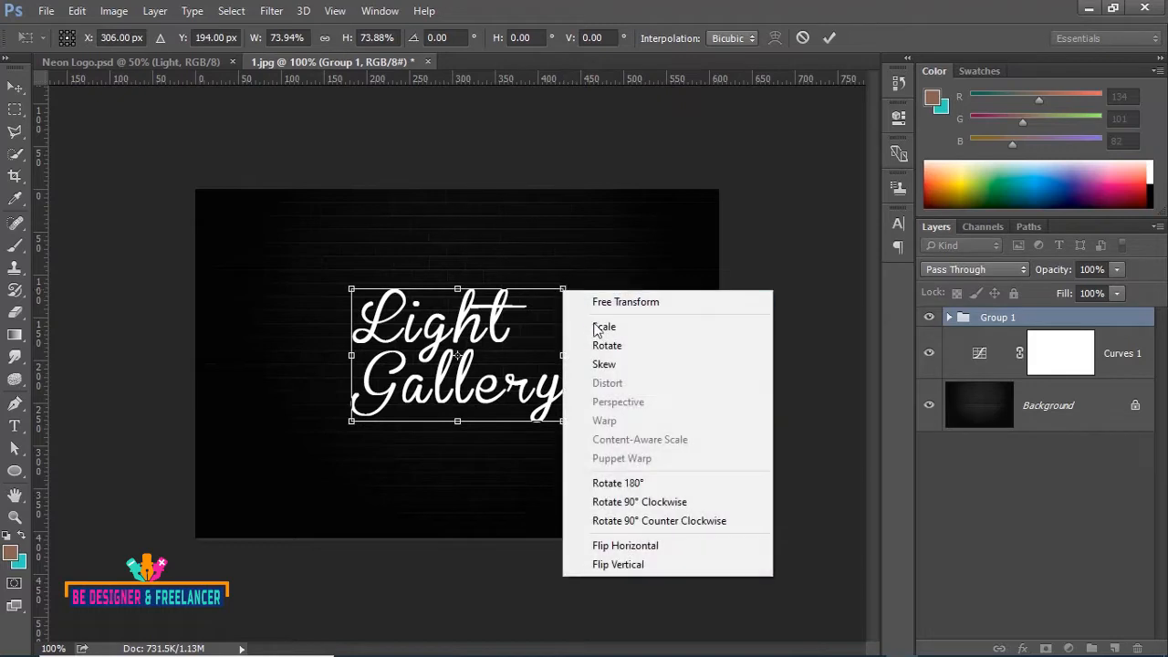
click(605, 366)
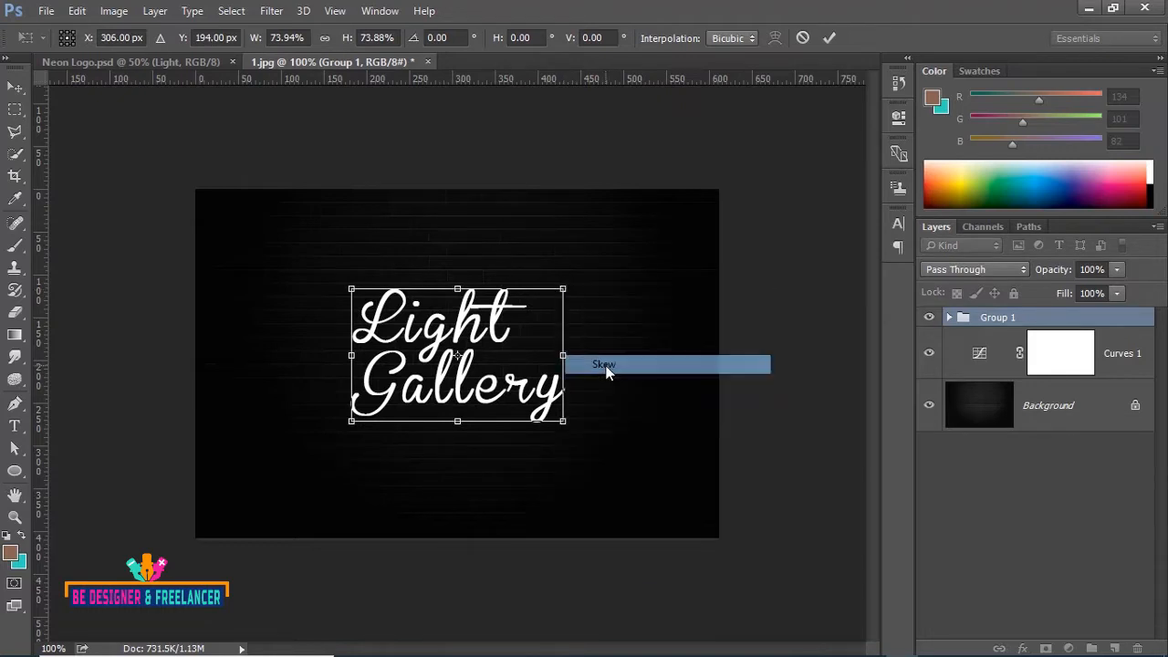
drag(562, 286, 550, 215)
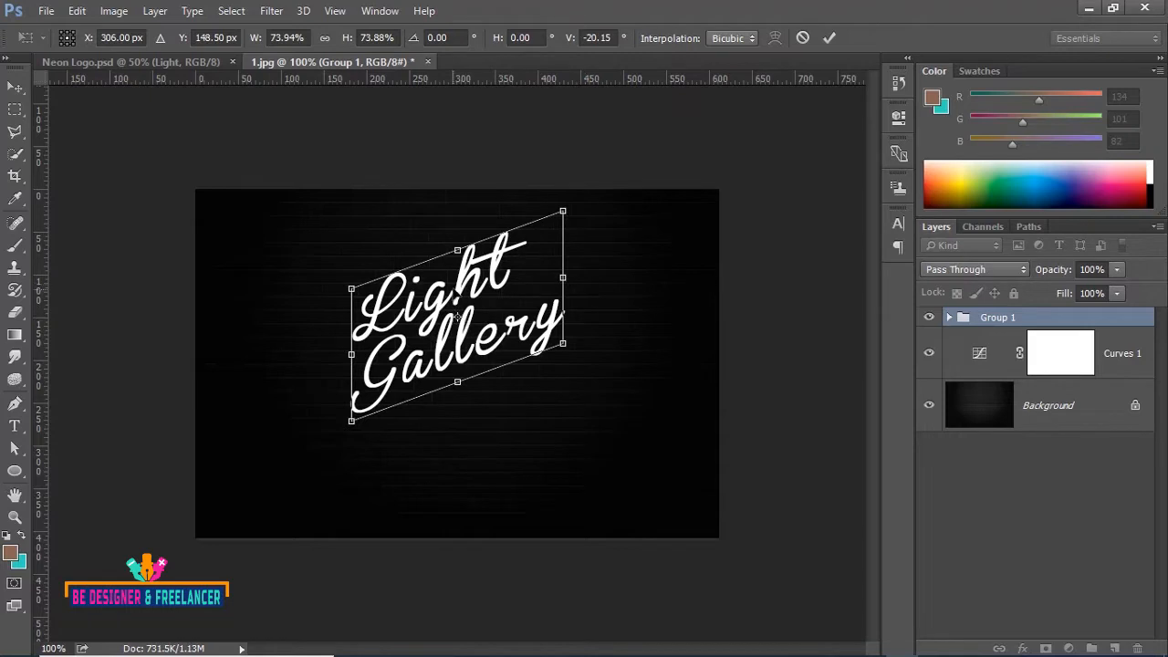
mouse_move(457, 290)
mouse_down()
mouse_move(457, 328)
mouse_move(469, 282)
mouse_up()
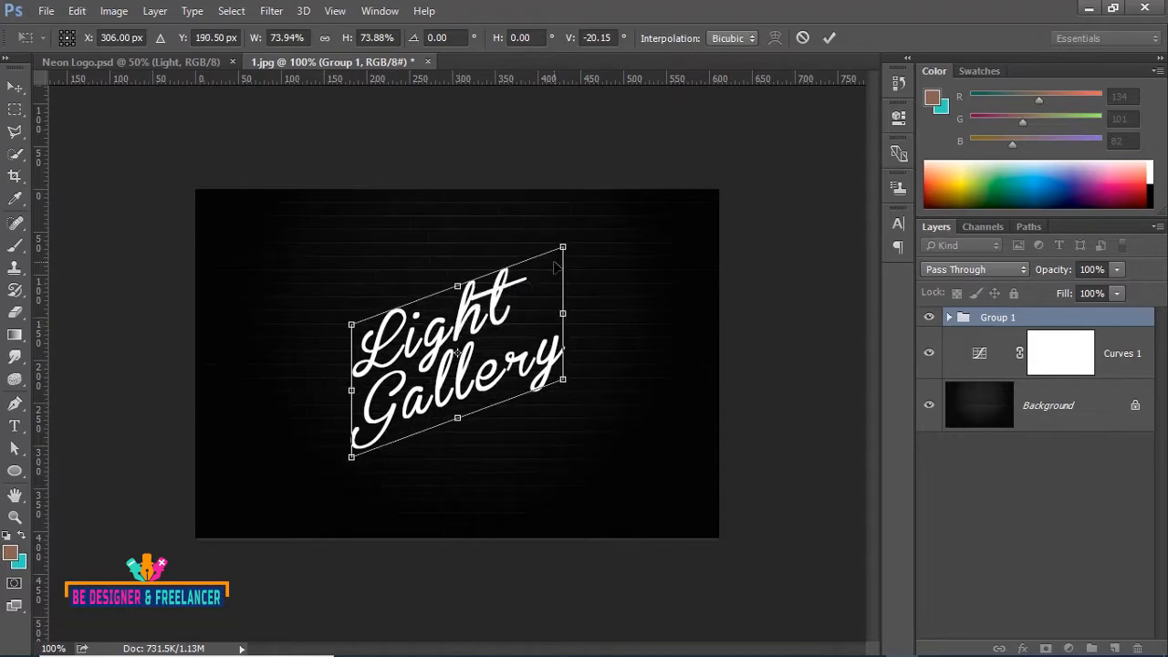
key(Return)
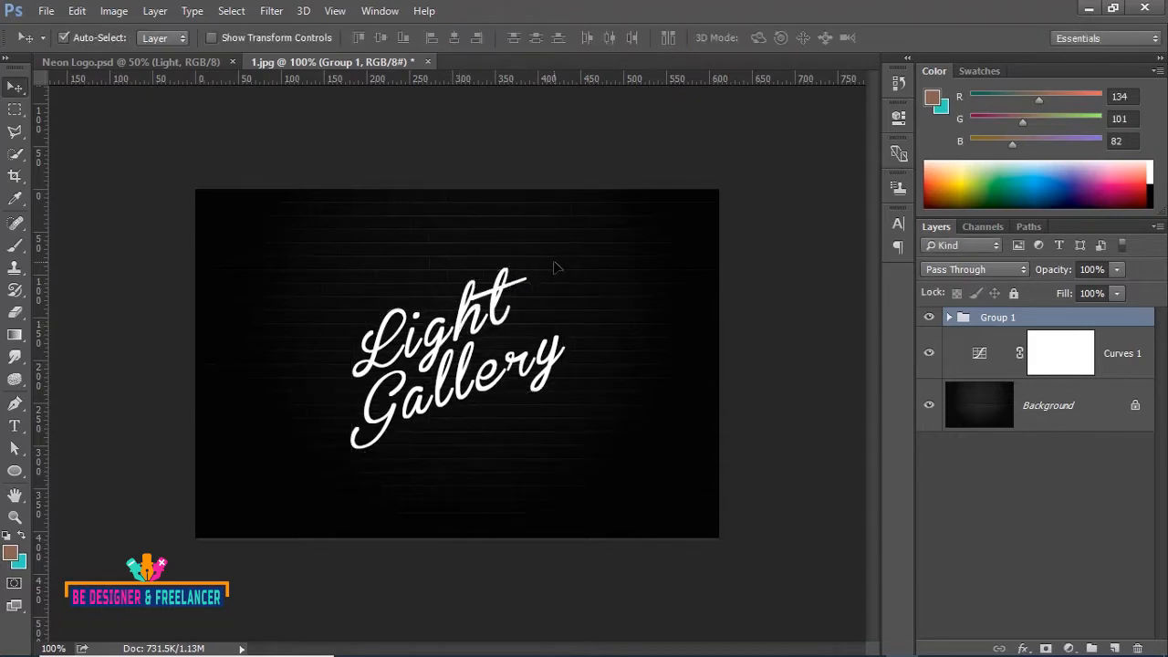
Move the "Gallery" text down about 20 px to widen the gap below "Light"
click(949, 316)
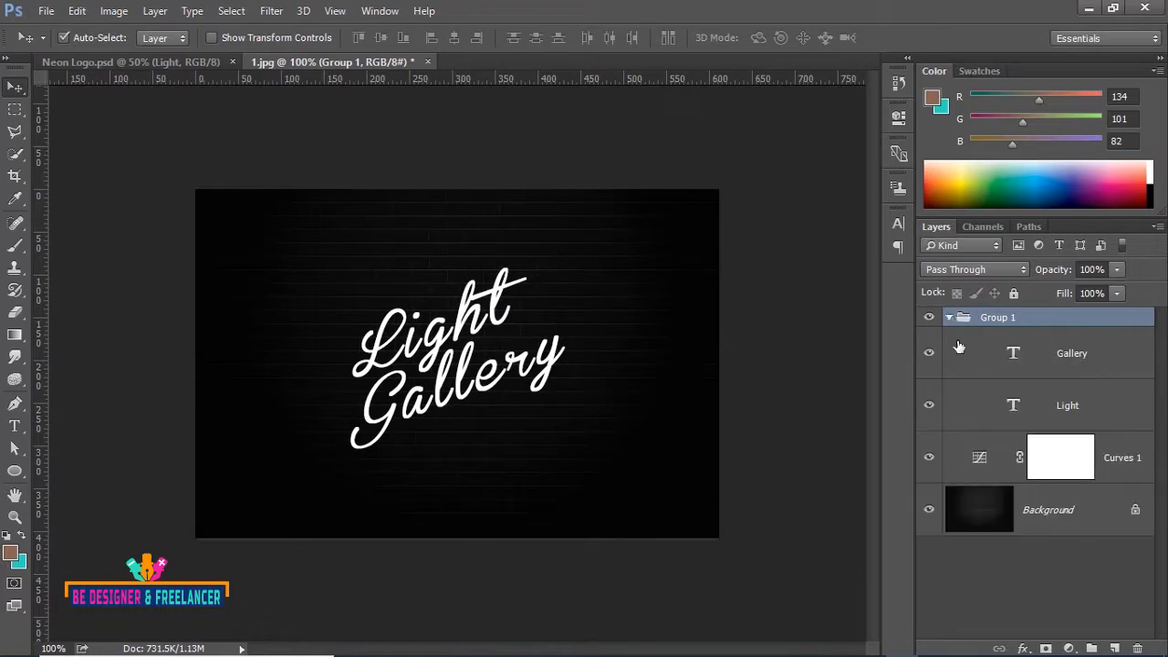
click(1077, 374)
drag(494, 375, 498, 392)
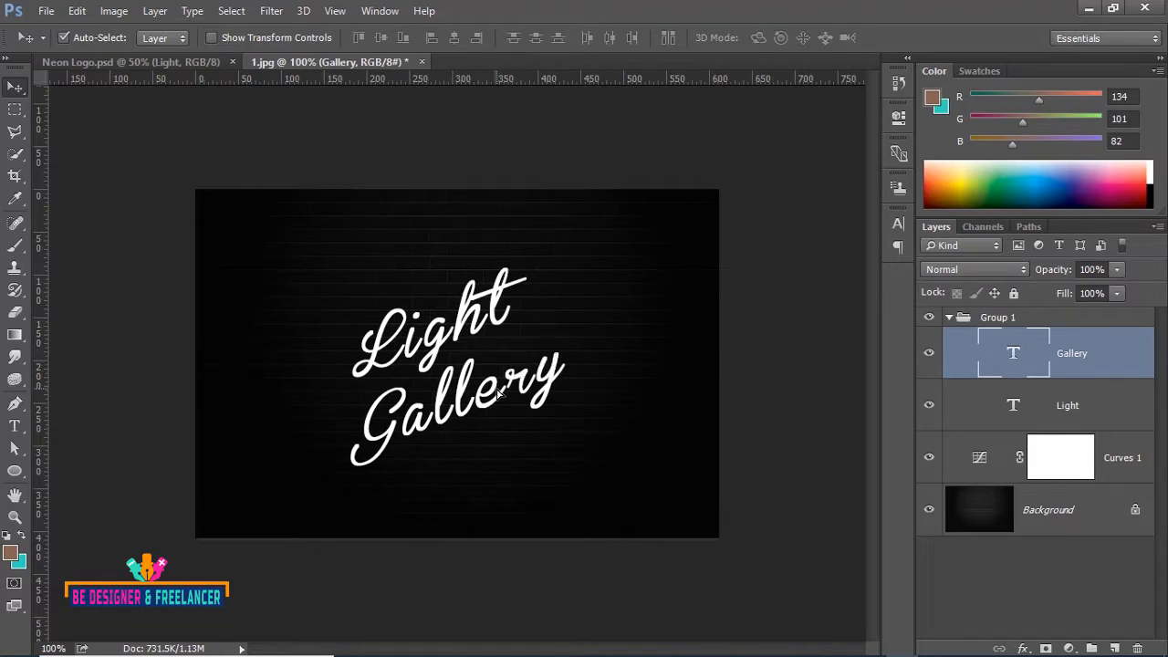
click(949, 317)
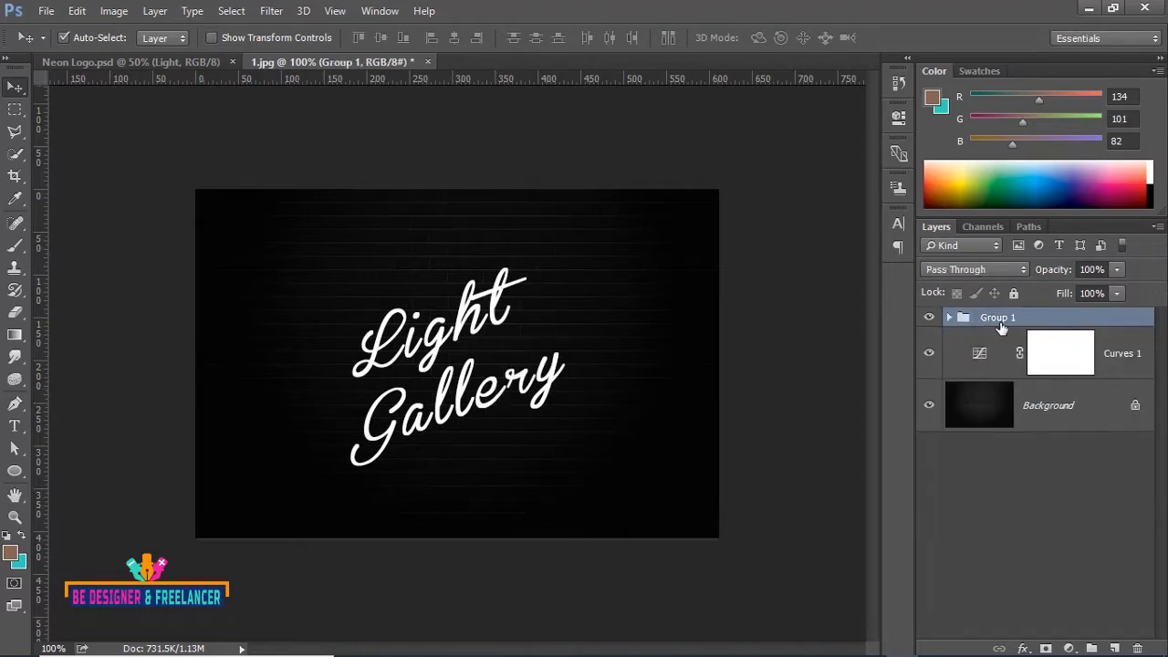
Scale the text group down to about 70% and move it up slightly to recentre it on the wall
key(ctrl)
key(ctrl+t)
drag(560, 264, 531, 294)
drag(484, 332, 484, 318)
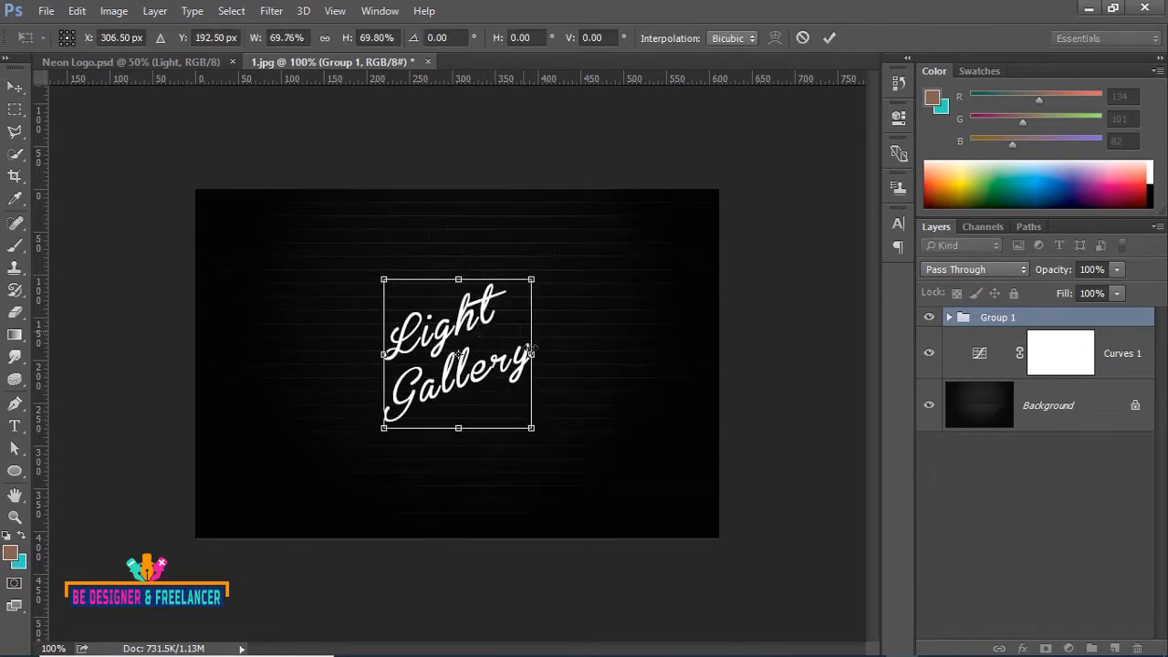
key(Return)
Draw a circle shape about 212 px in diameter, centred around the "Light Gallery" text
key(t)
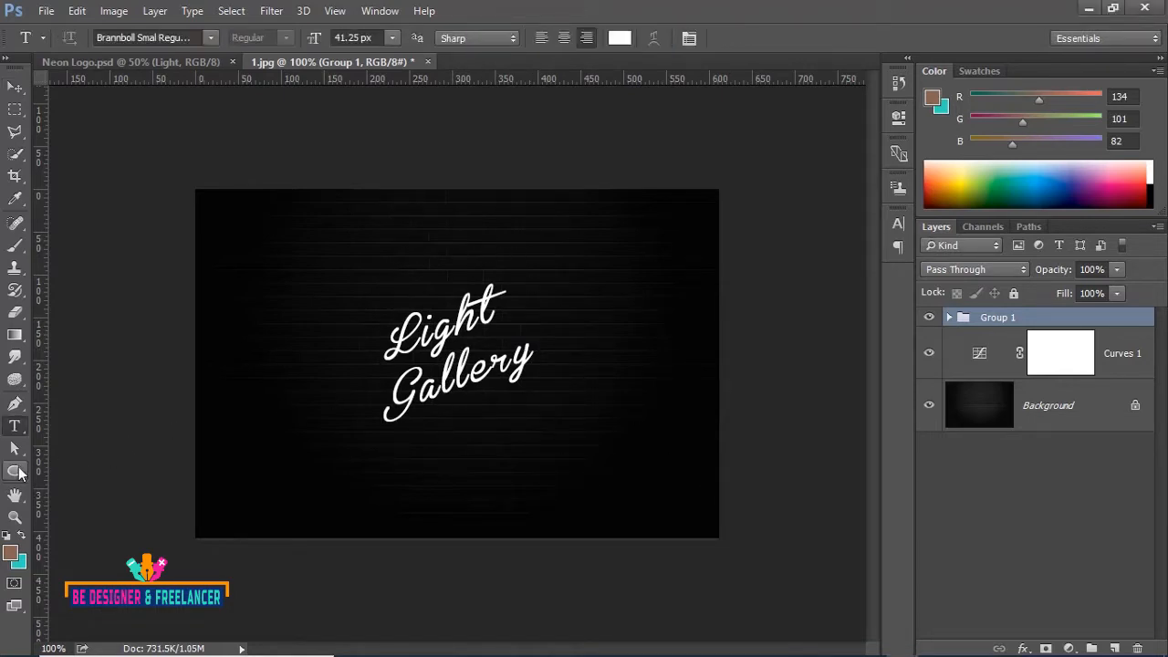
drag(20, 471, 95, 501)
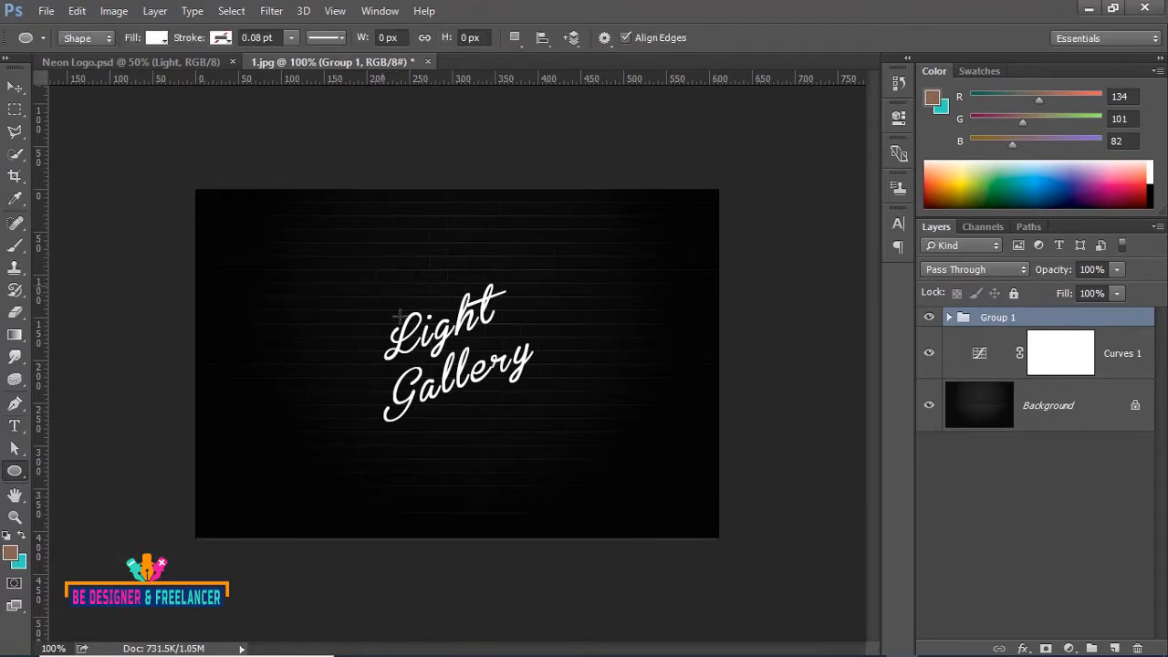
drag(383, 287, 545, 461)
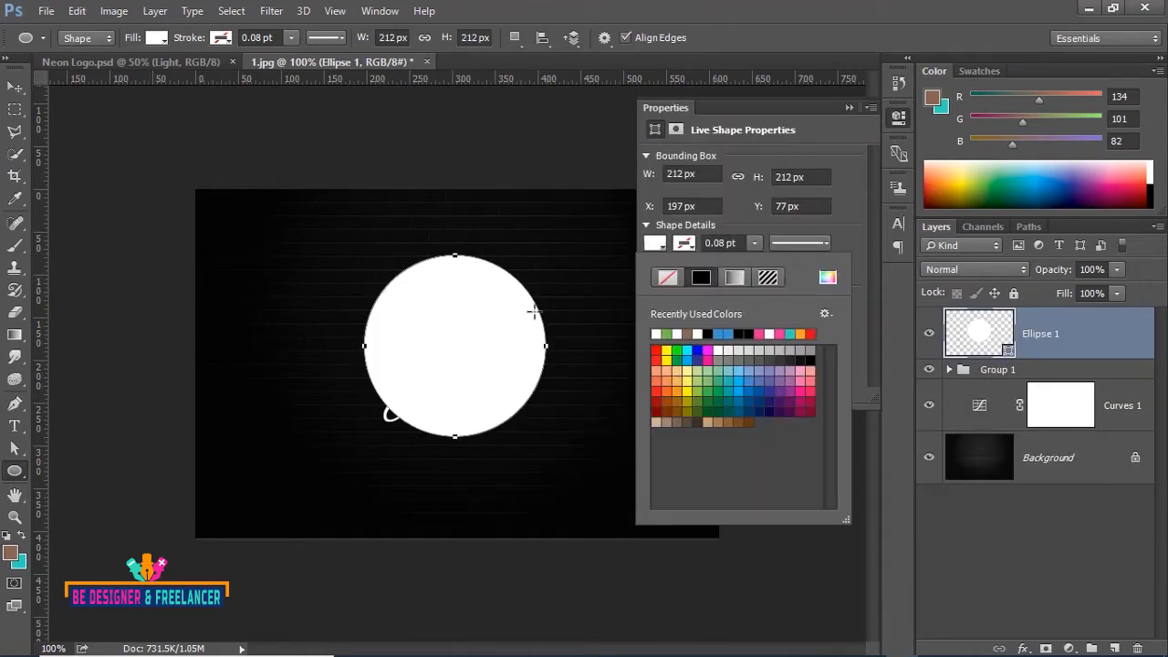
Remove the circle's fill and give it a white stroke of about 0.74 pt
click(667, 278)
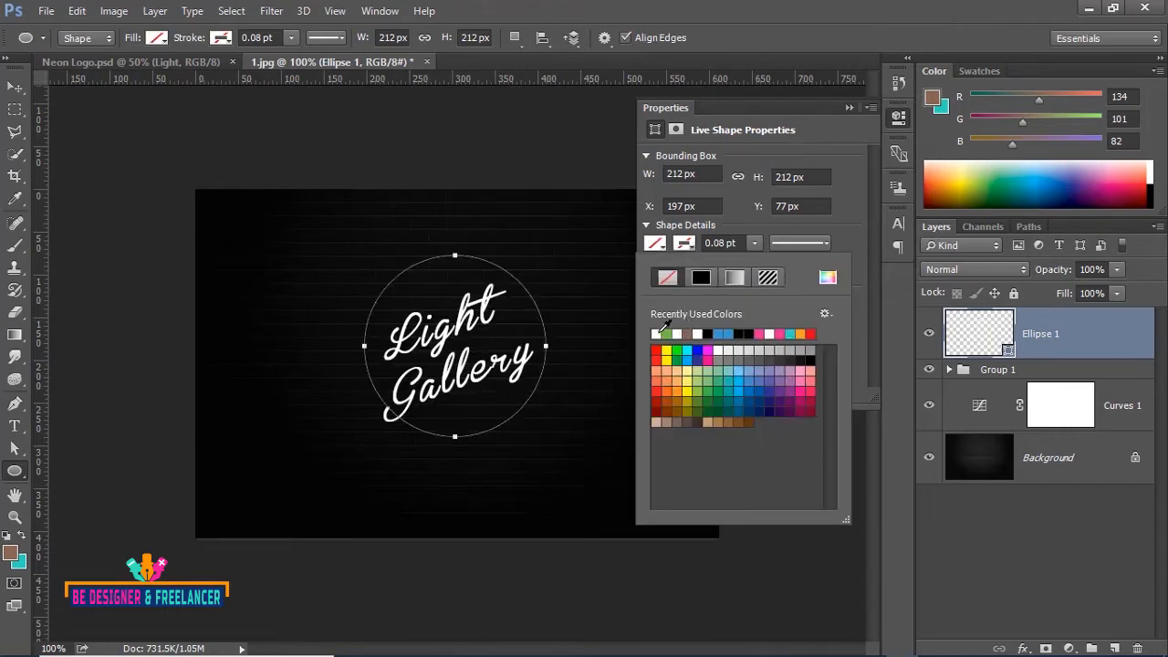
click(701, 278)
click(755, 243)
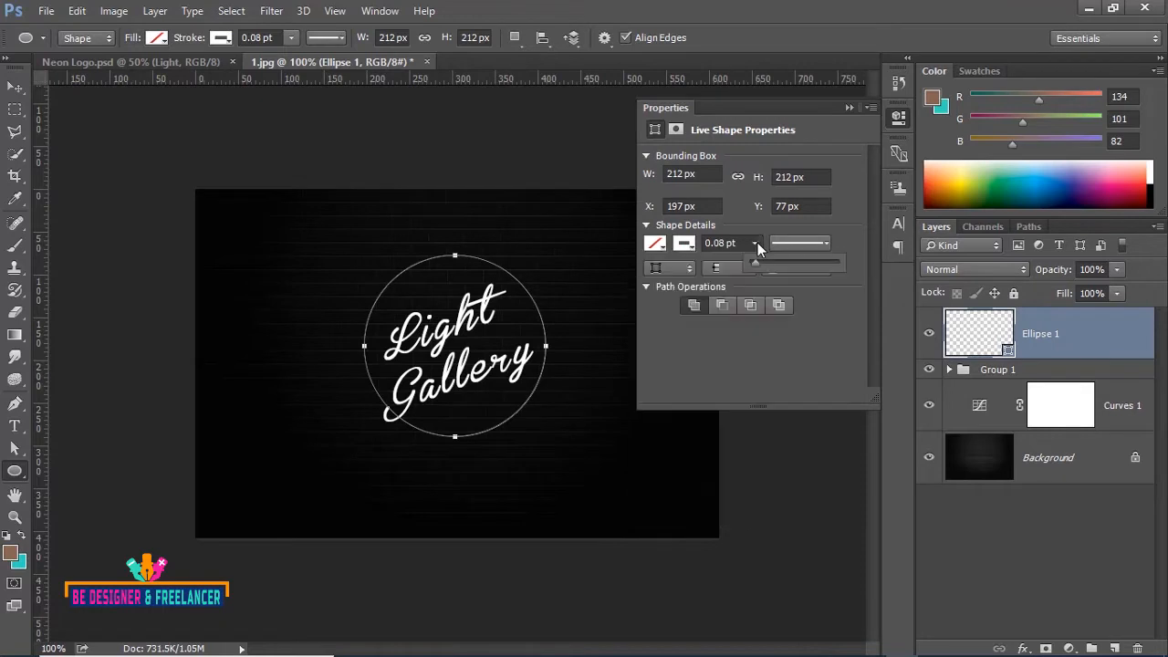
drag(755, 262, 765, 265)
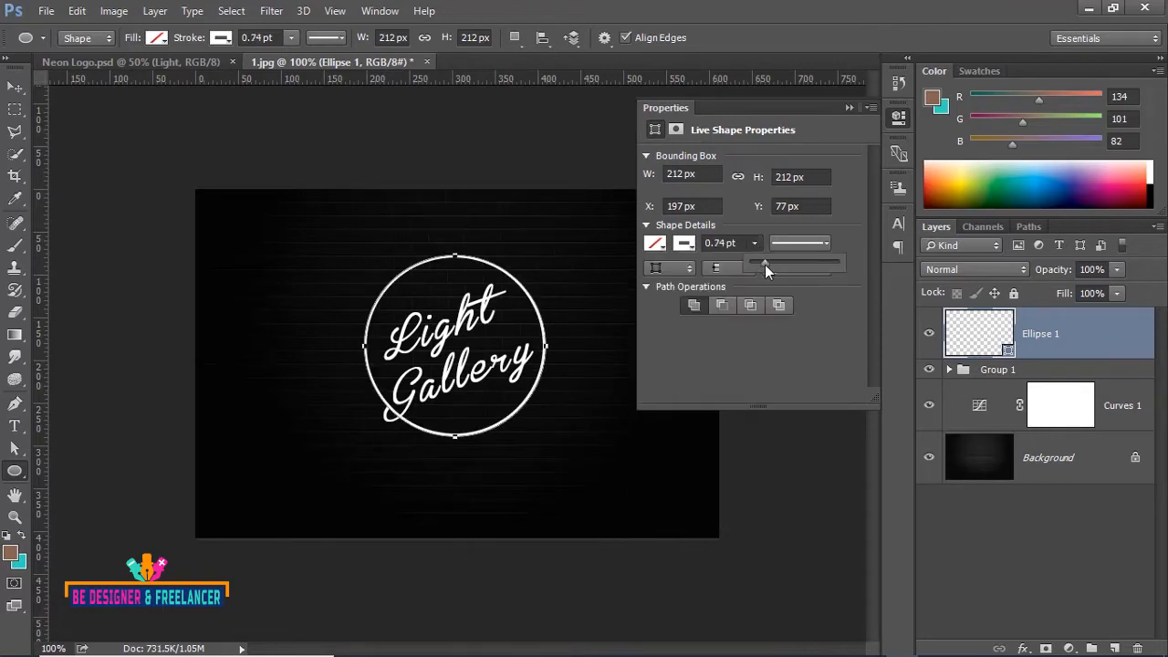
click(848, 108)
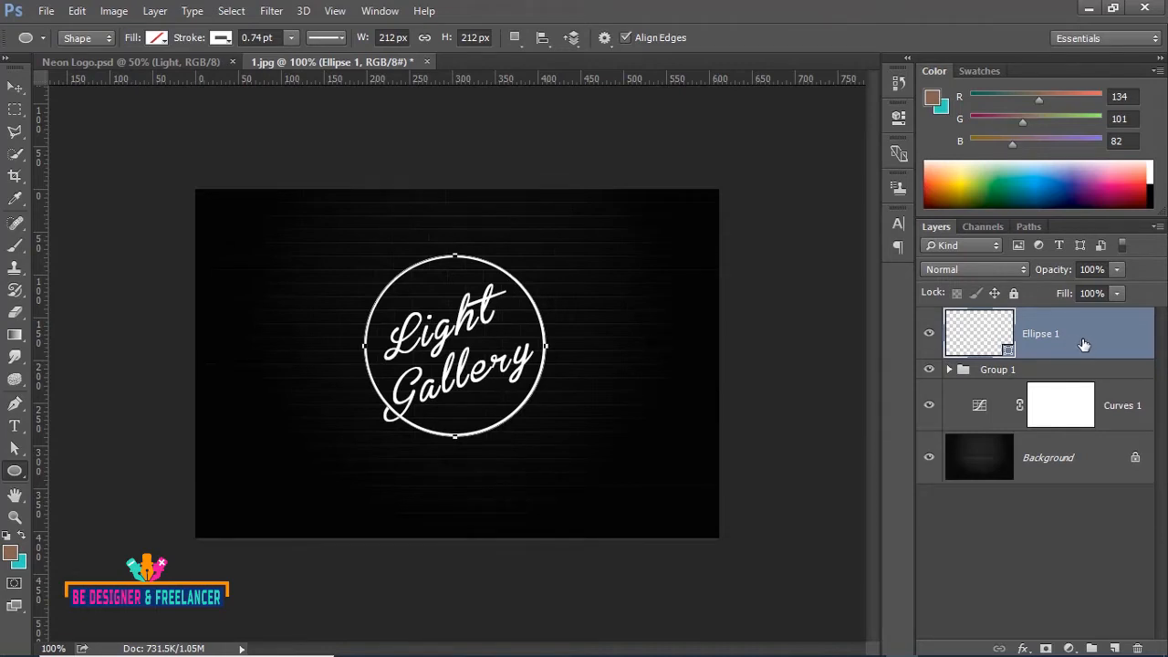
Duplicate the circle and enlarge the copy from its centre to about 116.5%, forming an outer ring
key(ctrl+j)
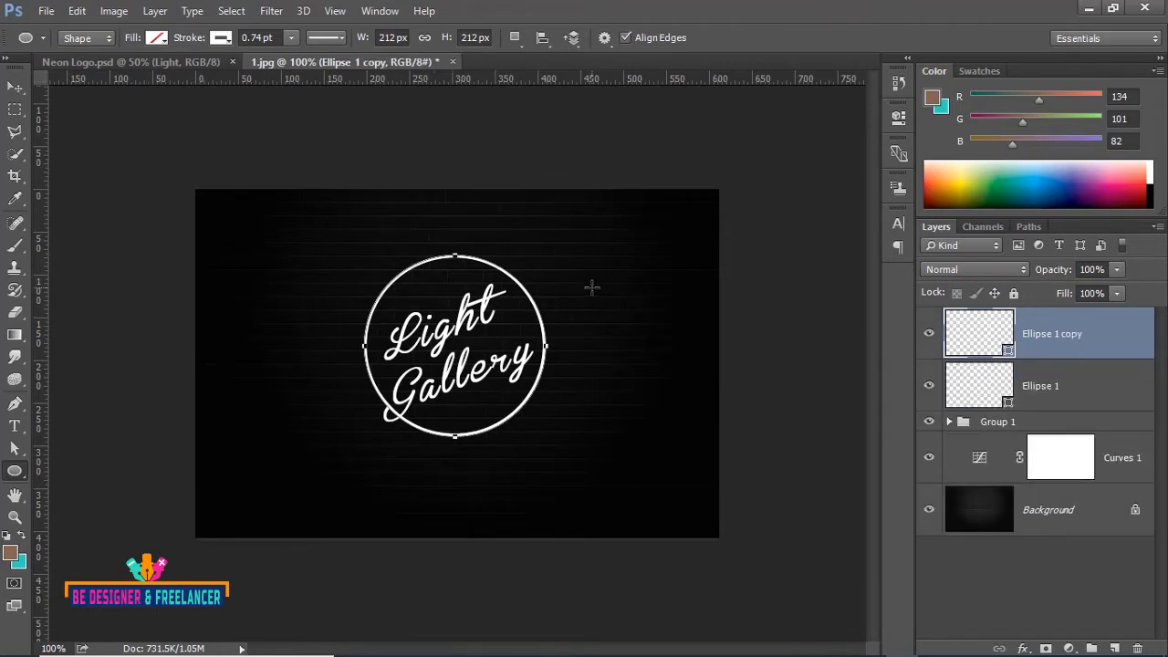
key(ctrl+t)
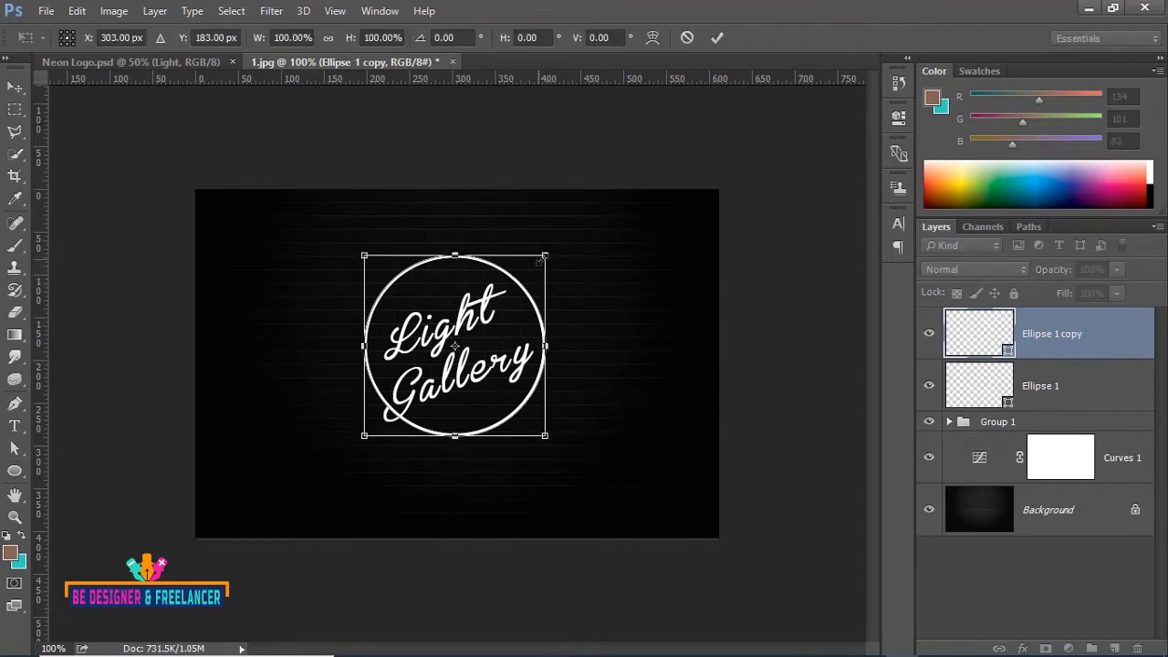
drag(546, 256, 554, 247)
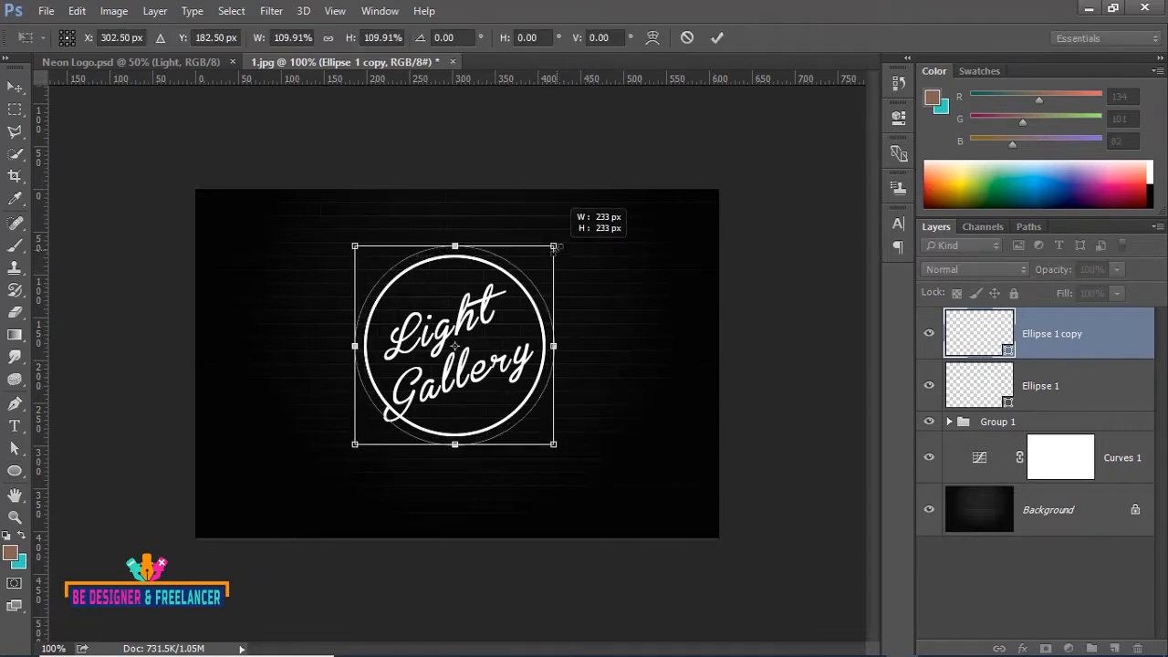
drag(554, 246, 554, 246)
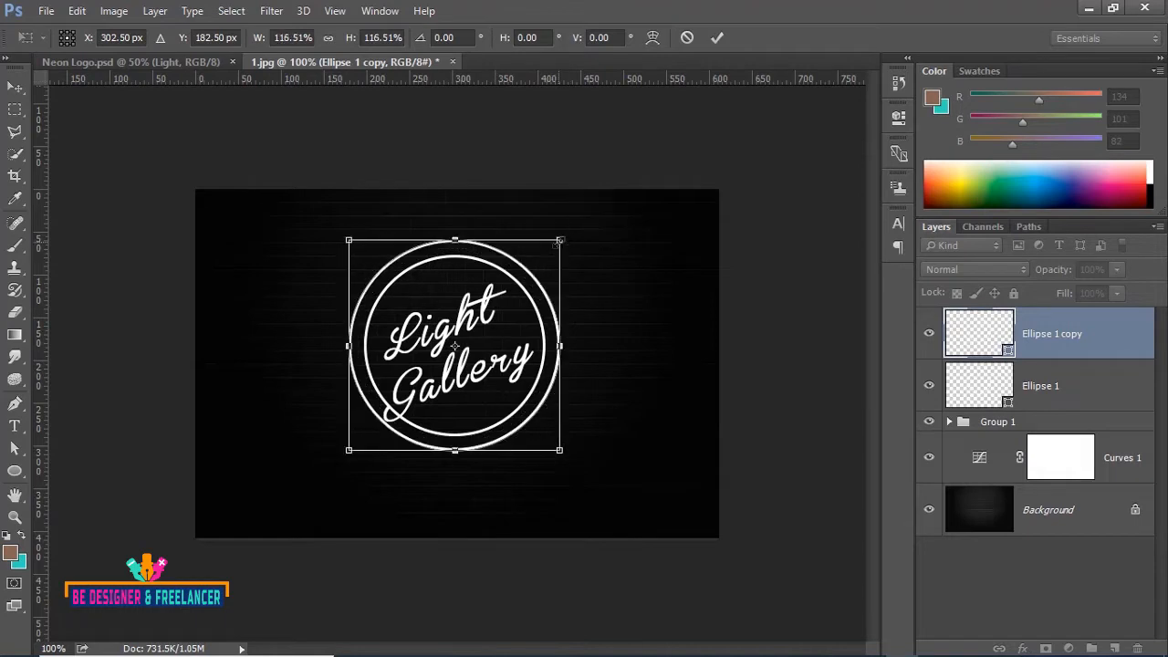
key(Return)
Scale the text group up from its centre to about 114% so the lettering overlaps the rings
click(1001, 427)
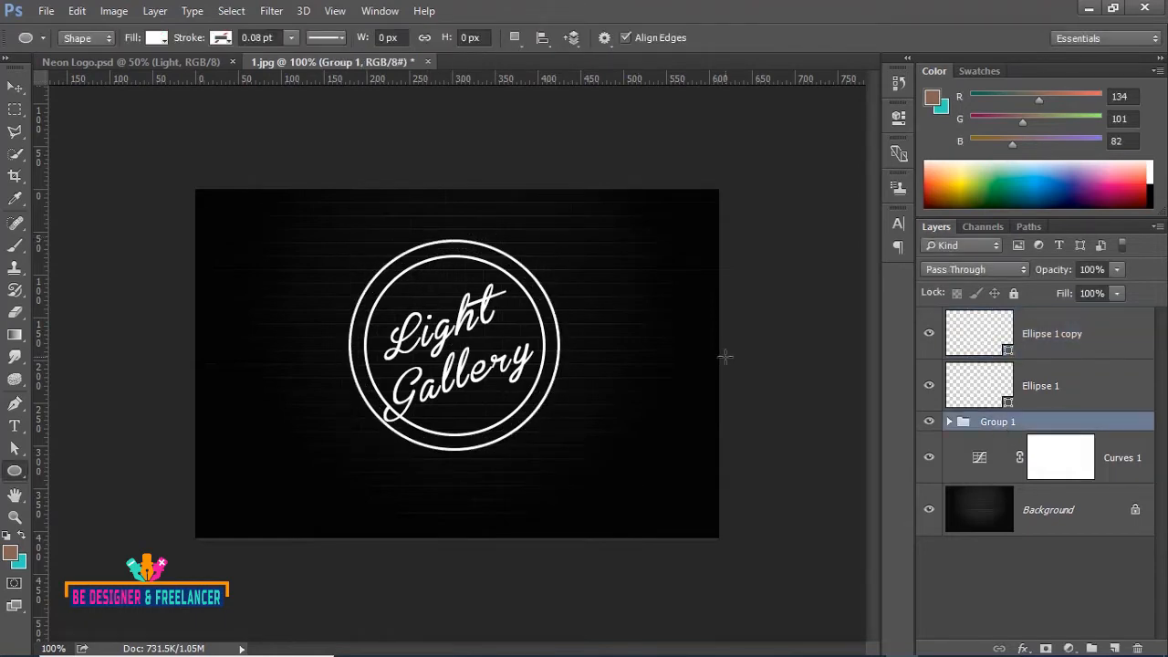
key(ctrl+t)
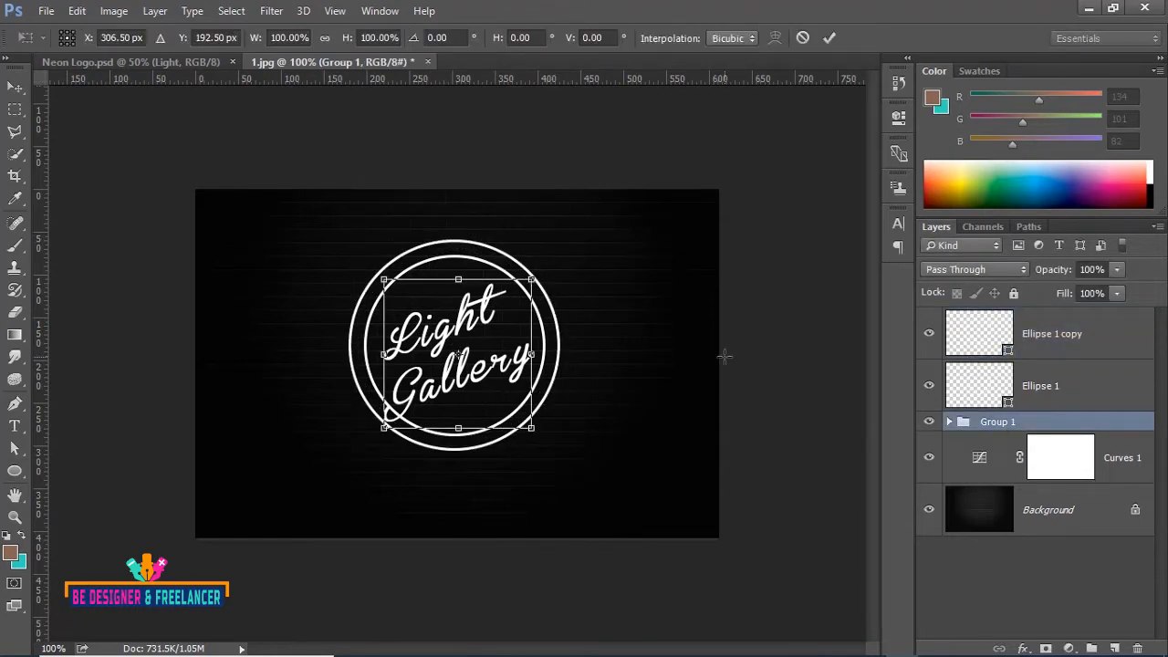
mouse_move(537, 272)
mouse_down()
mouse_move(547, 228)
mouse_move(542, 269)
mouse_up()
key(u)
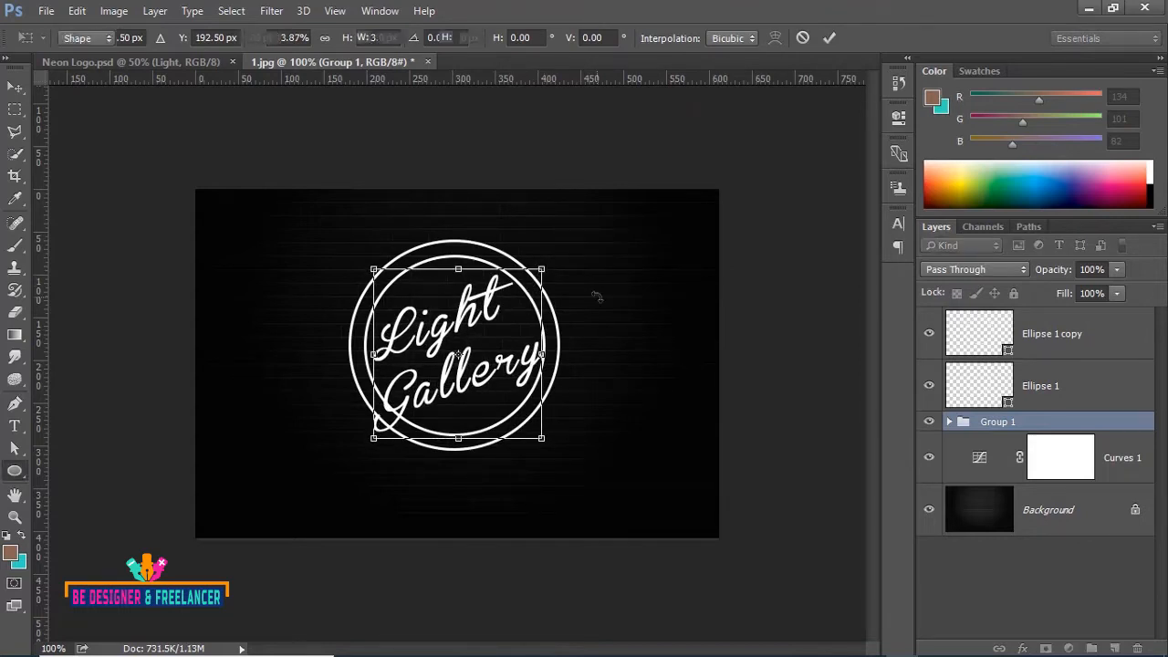
Rasterize the inner and outer circle layers, Ellipse 1 and Ellipse 1 copy
key(ctrl+plus)
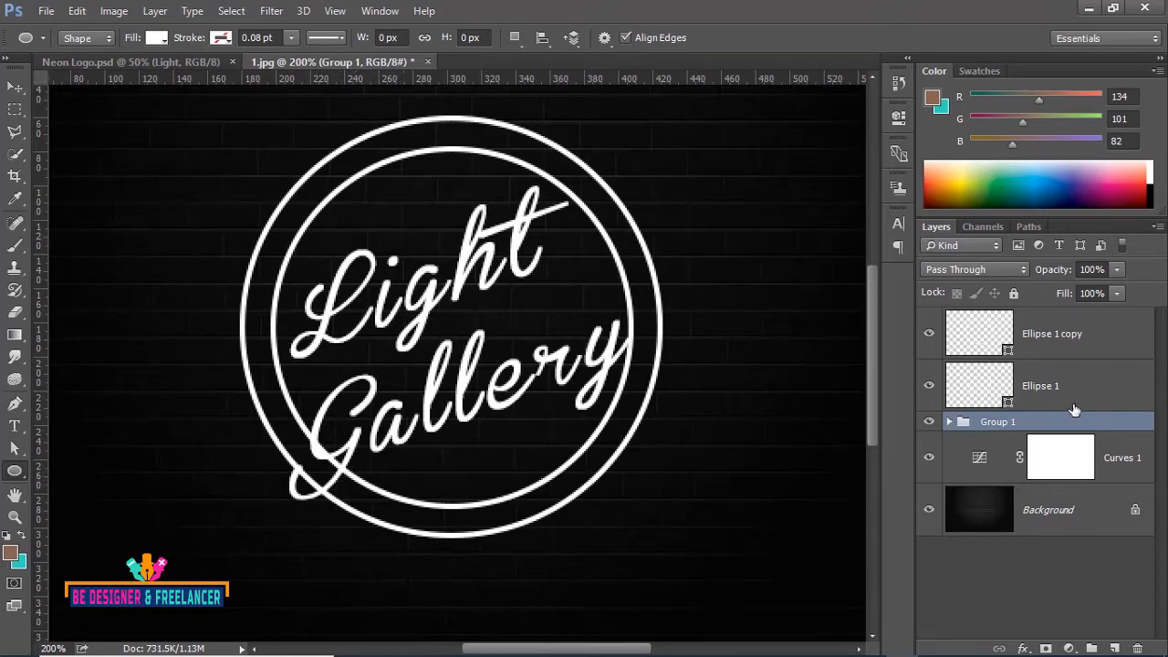
click(1047, 388)
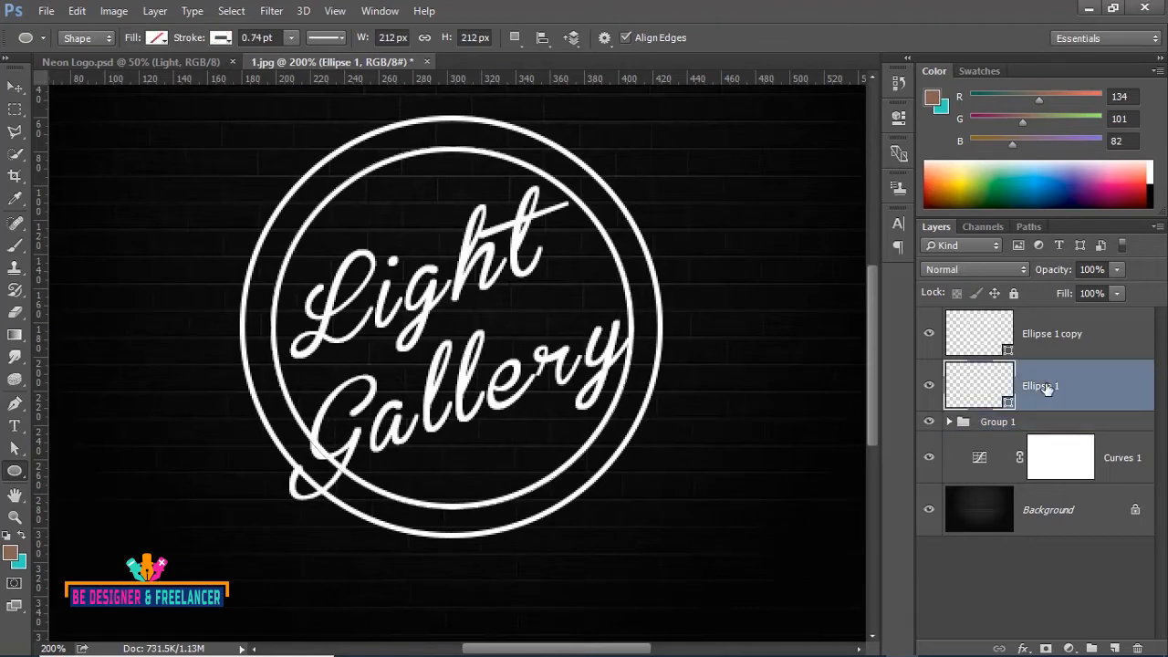
right_click(1047, 387)
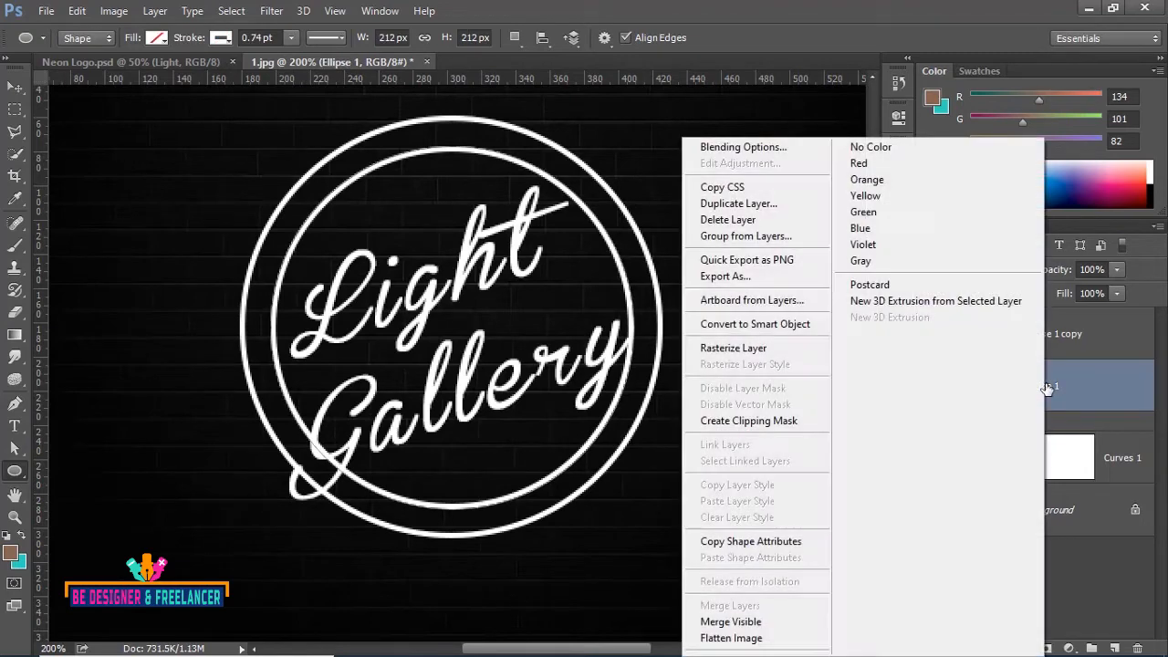
click(740, 349)
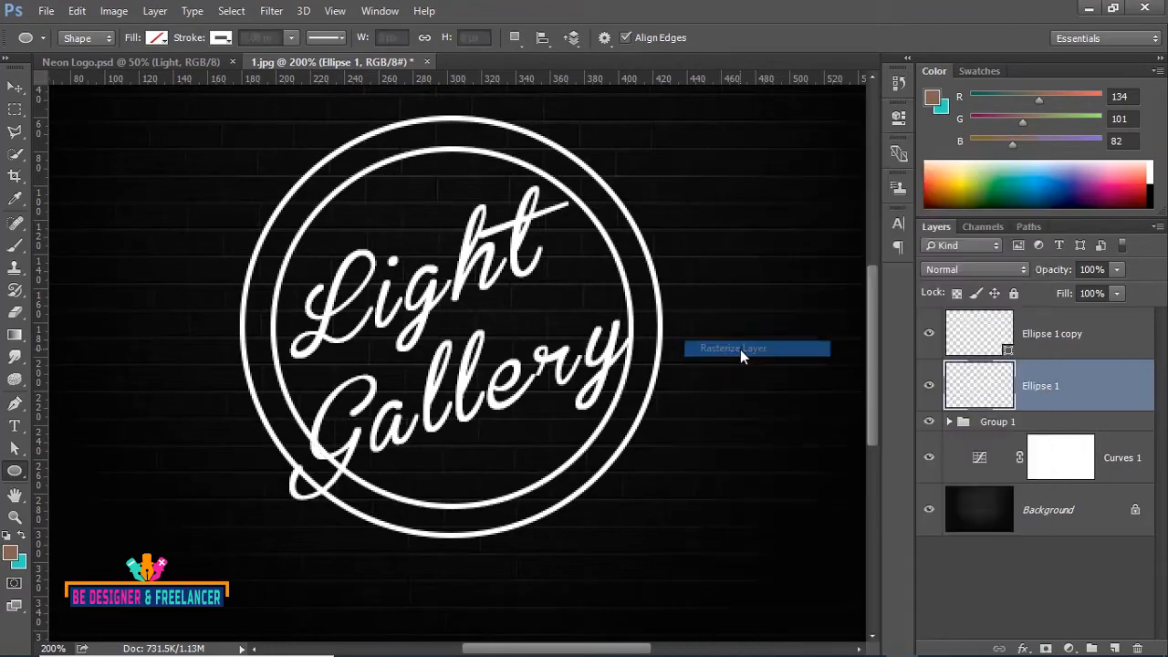
click(1028, 337)
right_click(1028, 338)
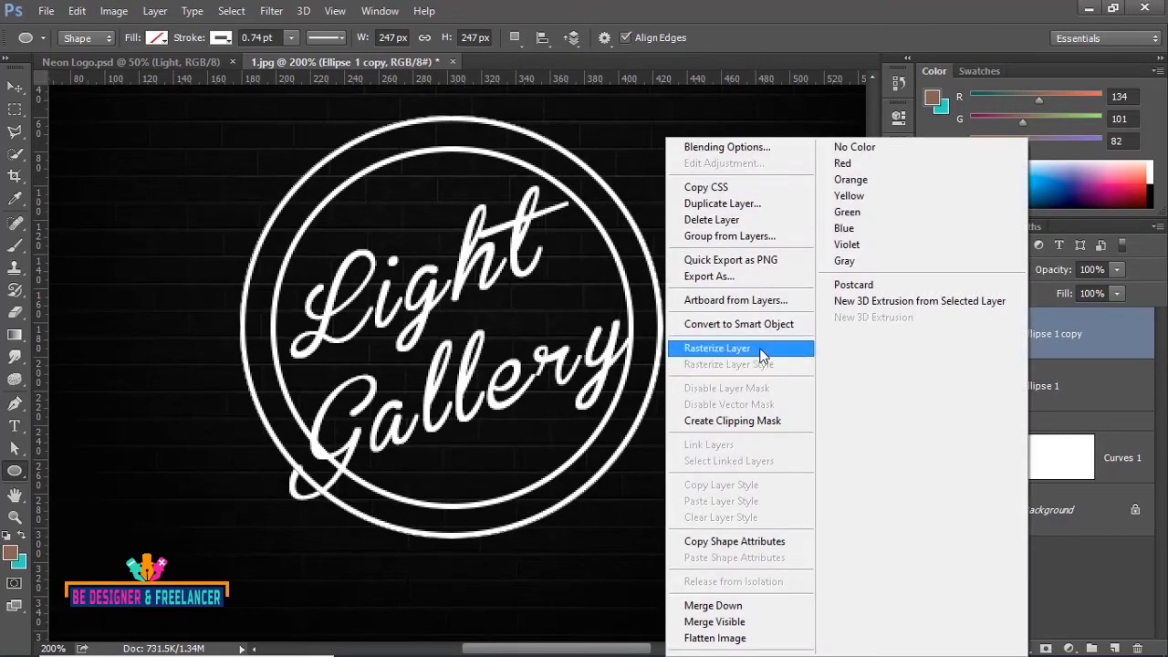
click(717, 348)
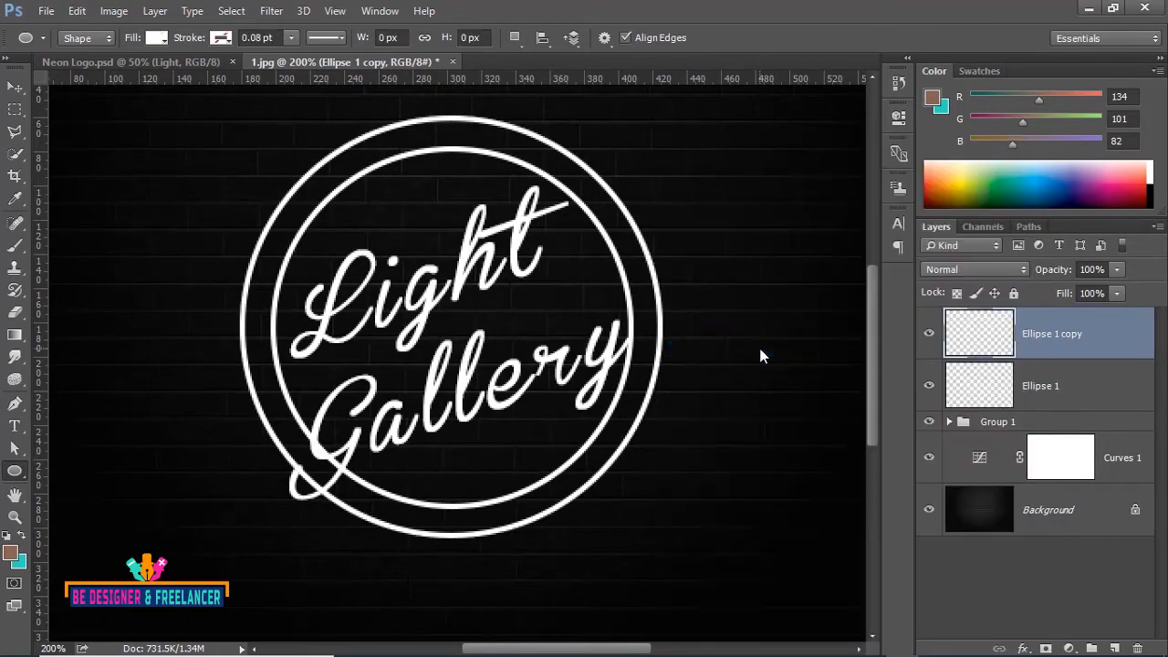
Cut a gap in the inner ring where the "G" of "Gallery" crosses it, using a circular selection
click(1041, 390)
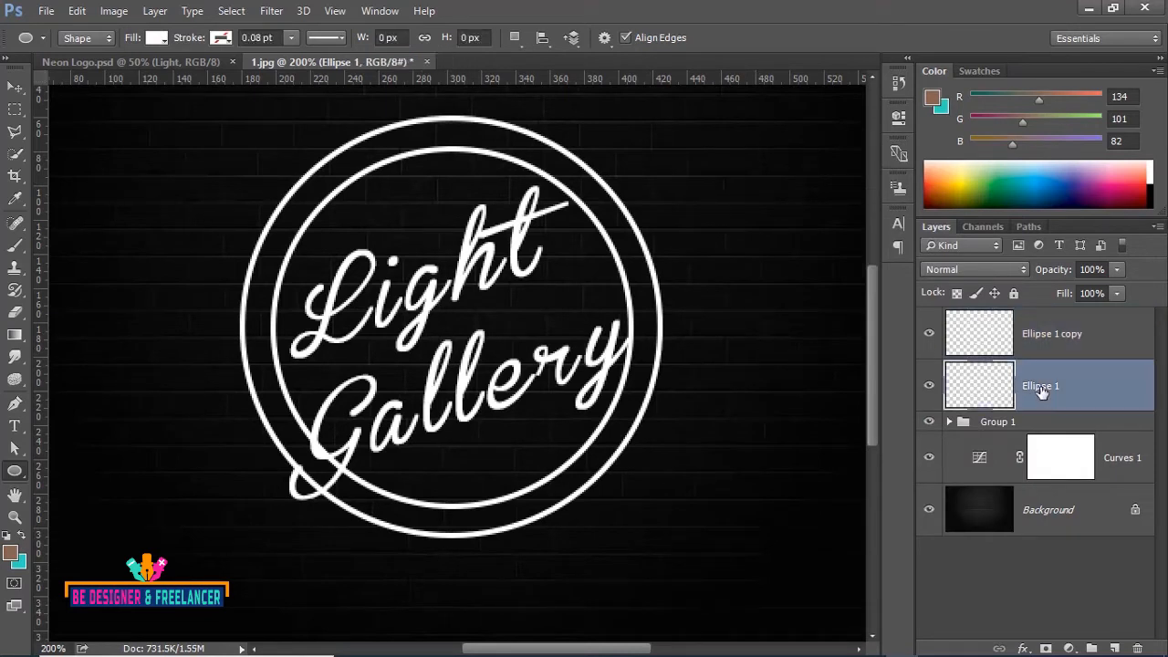
click(16, 113)
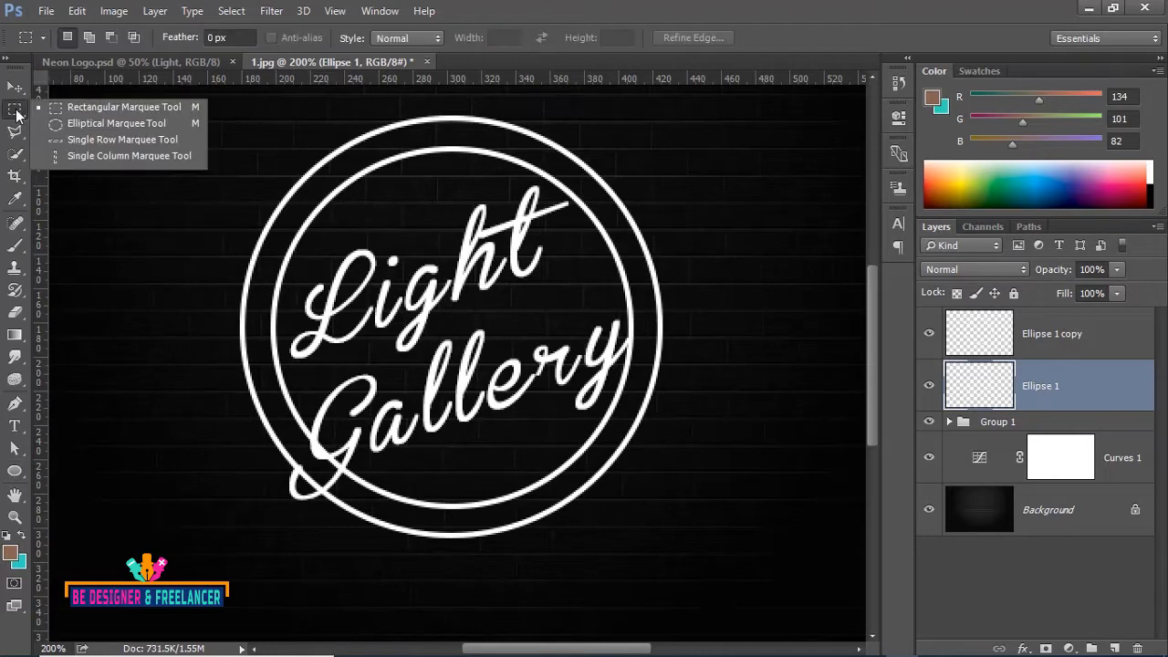
click(81, 123)
drag(310, 425, 362, 501)
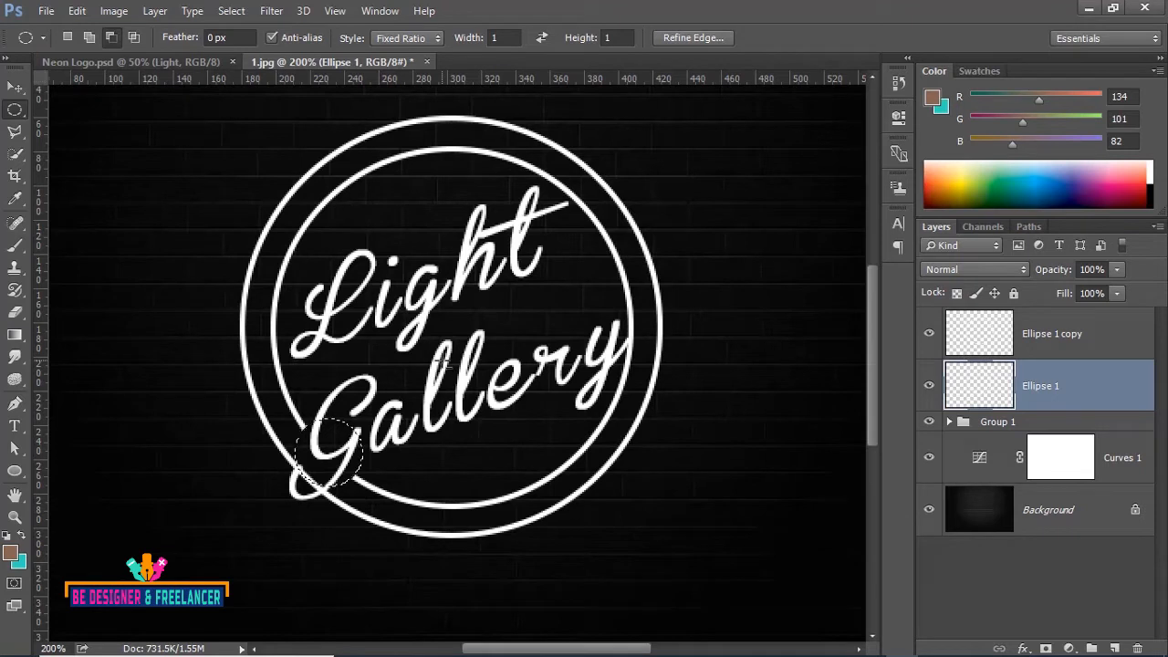
key(ctrl+d)
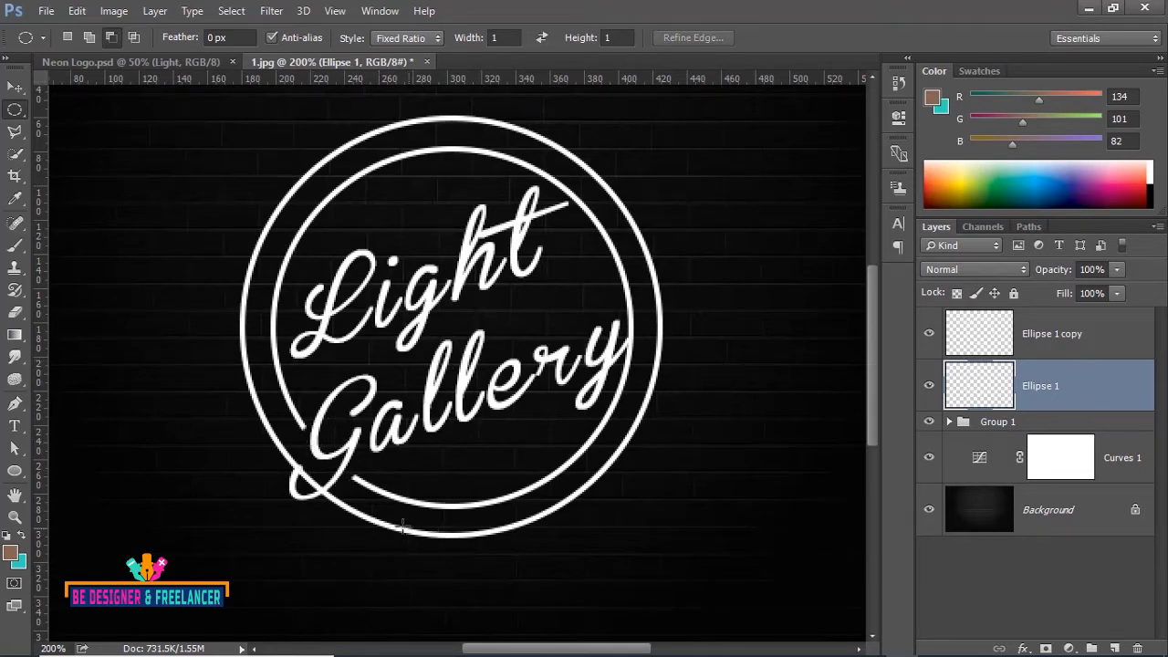
Cut a gap in the outer ring around the tail of the "G", using a circular selection on Ellipse 1 copy
click(1022, 344)
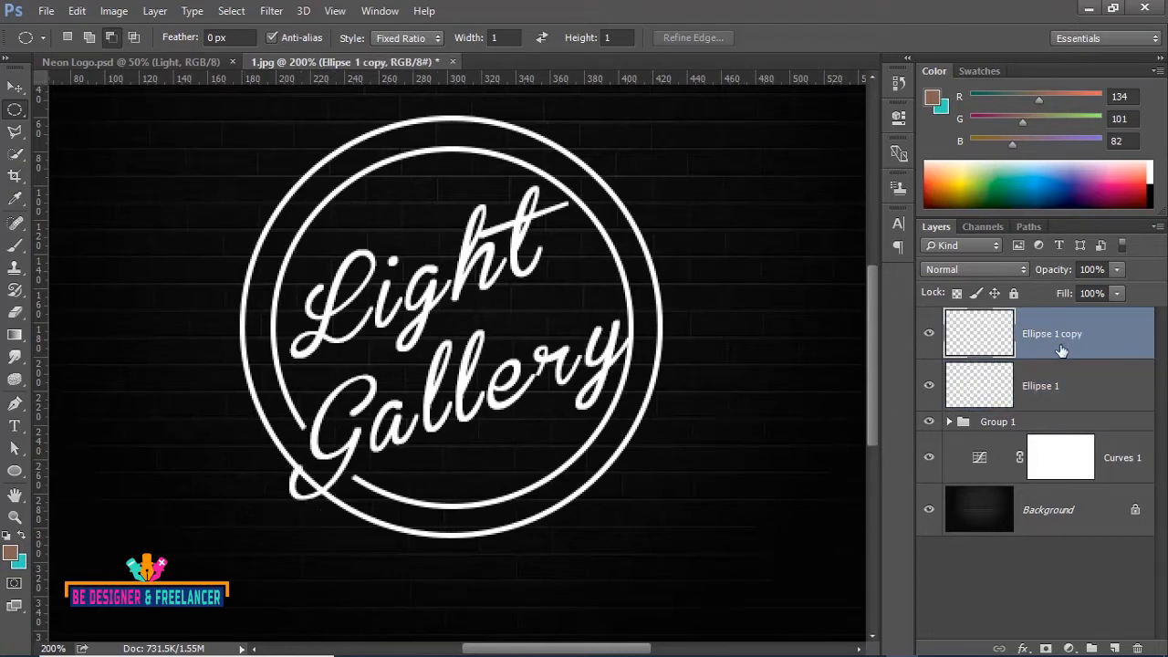
right_click(15, 111)
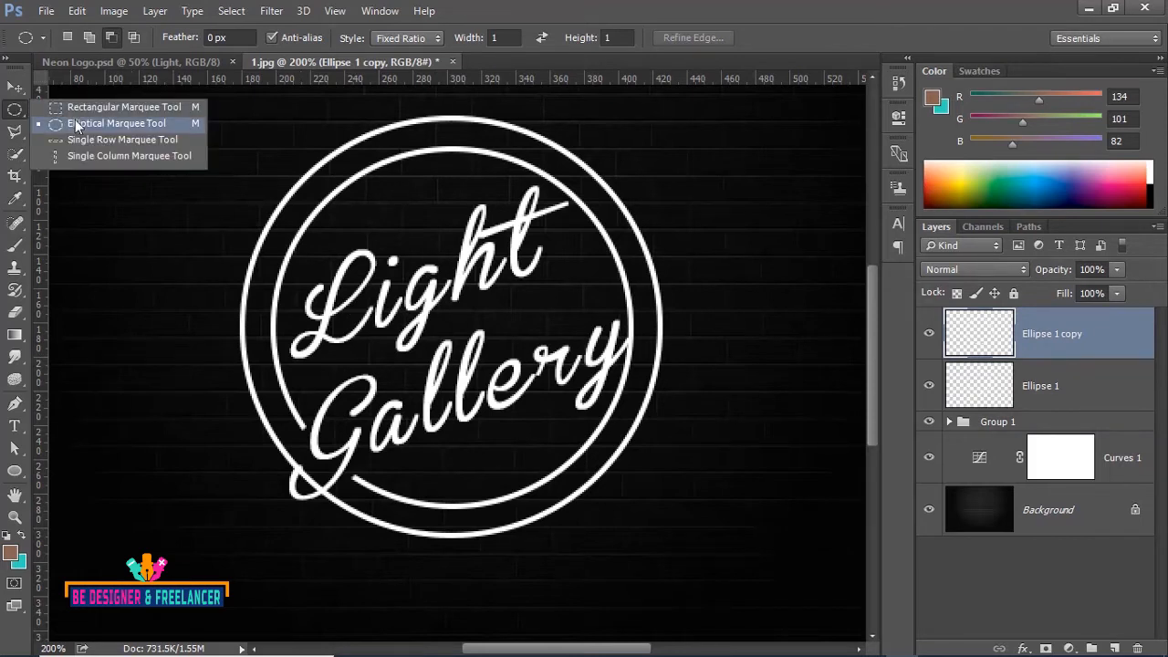
click(80, 126)
drag(289, 454, 341, 532)
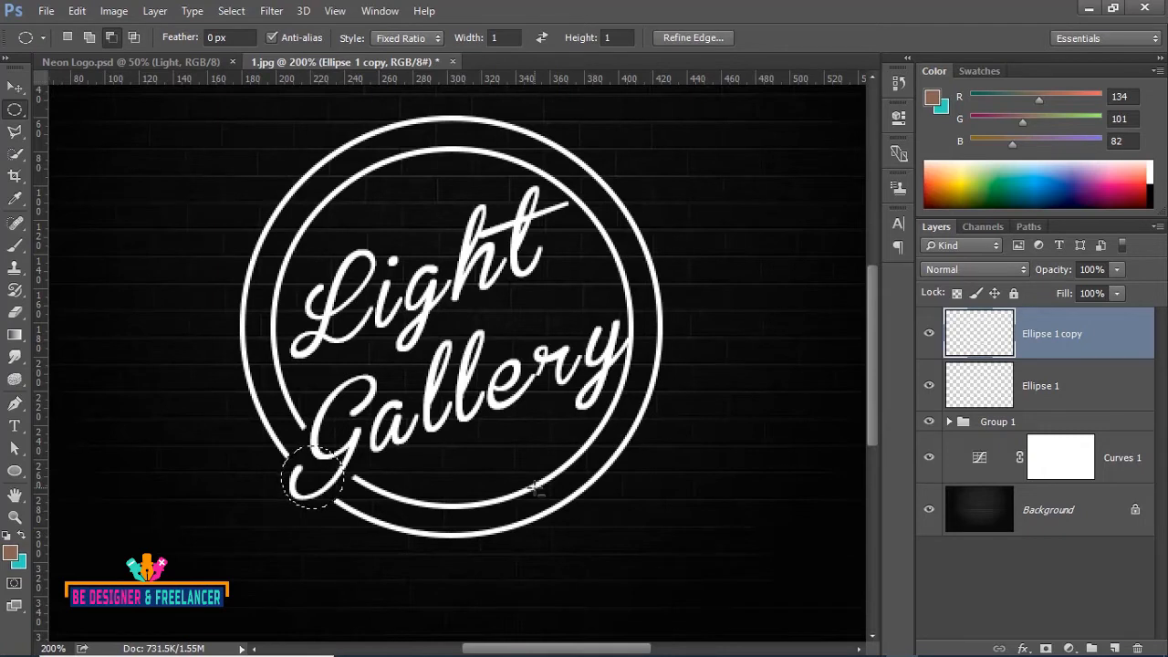
key(ctrl+d)
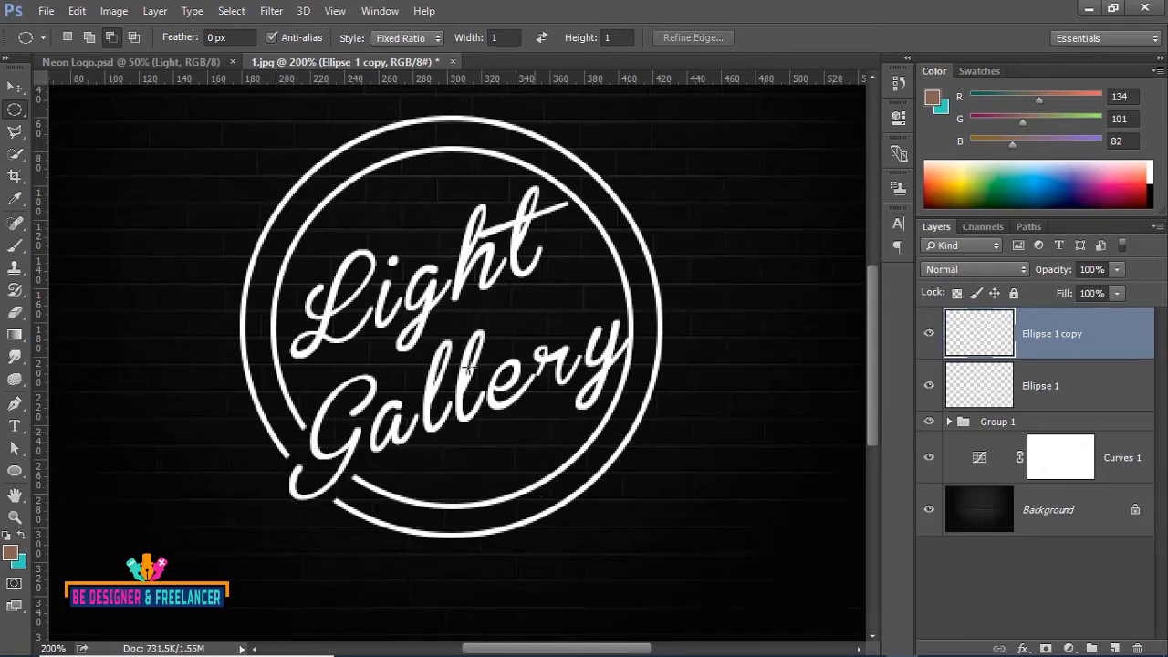
Add an Outer Glow layer style to the "Light" text layer in Group 1 and reset its settings to default
click(949, 422)
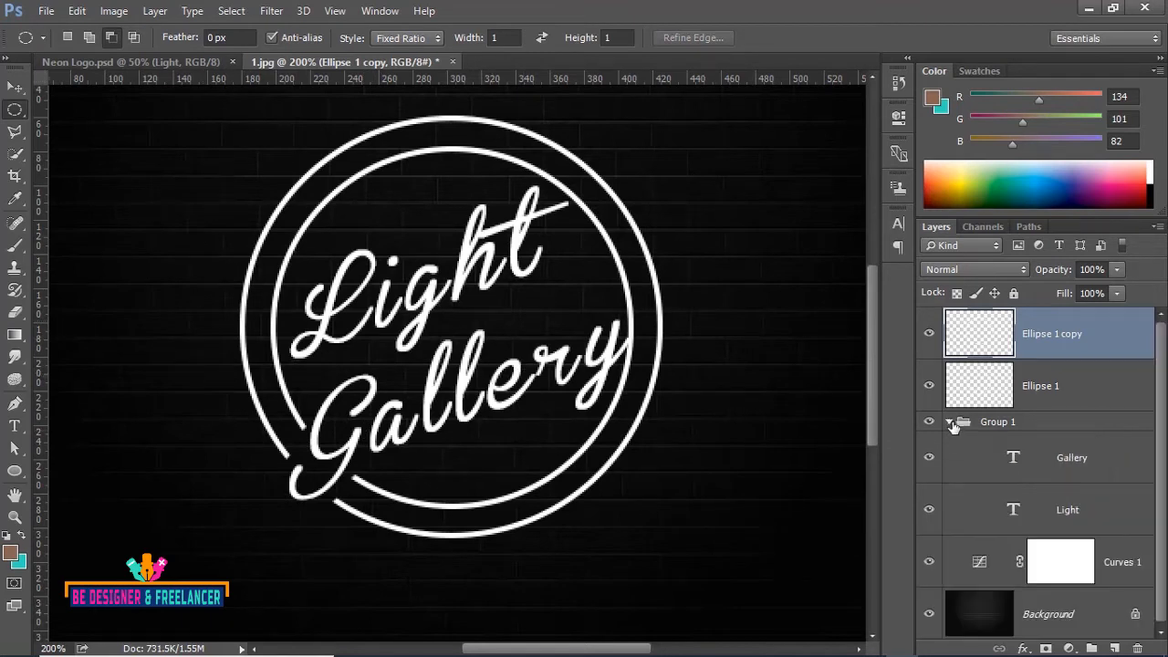
click(1079, 518)
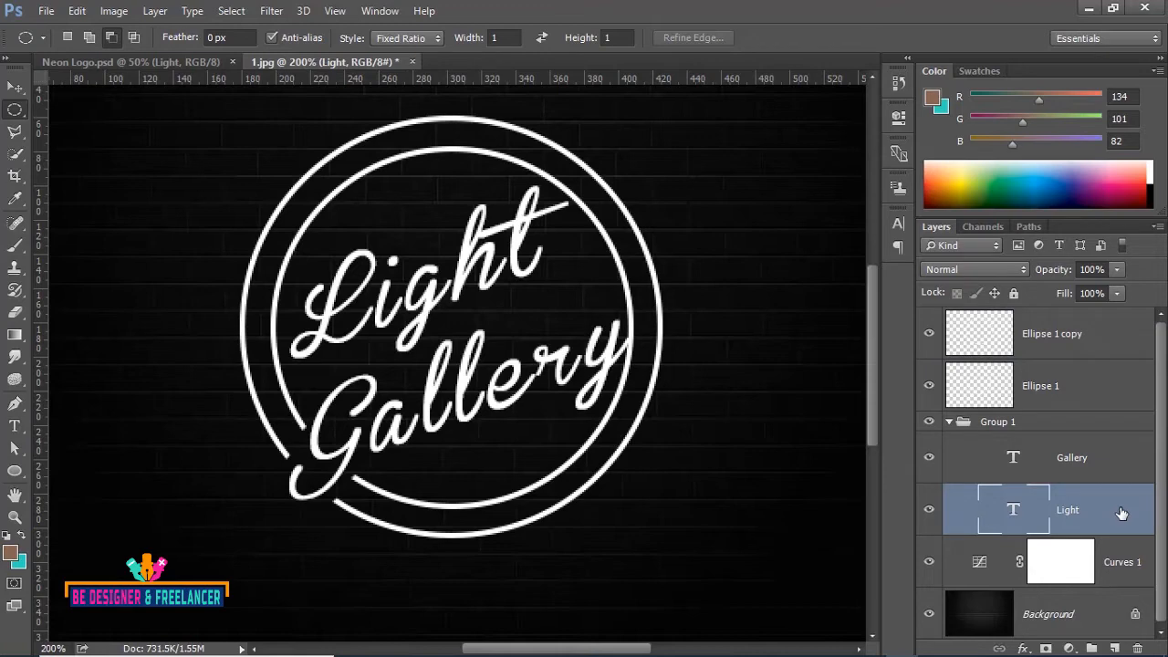
double_click(1121, 513)
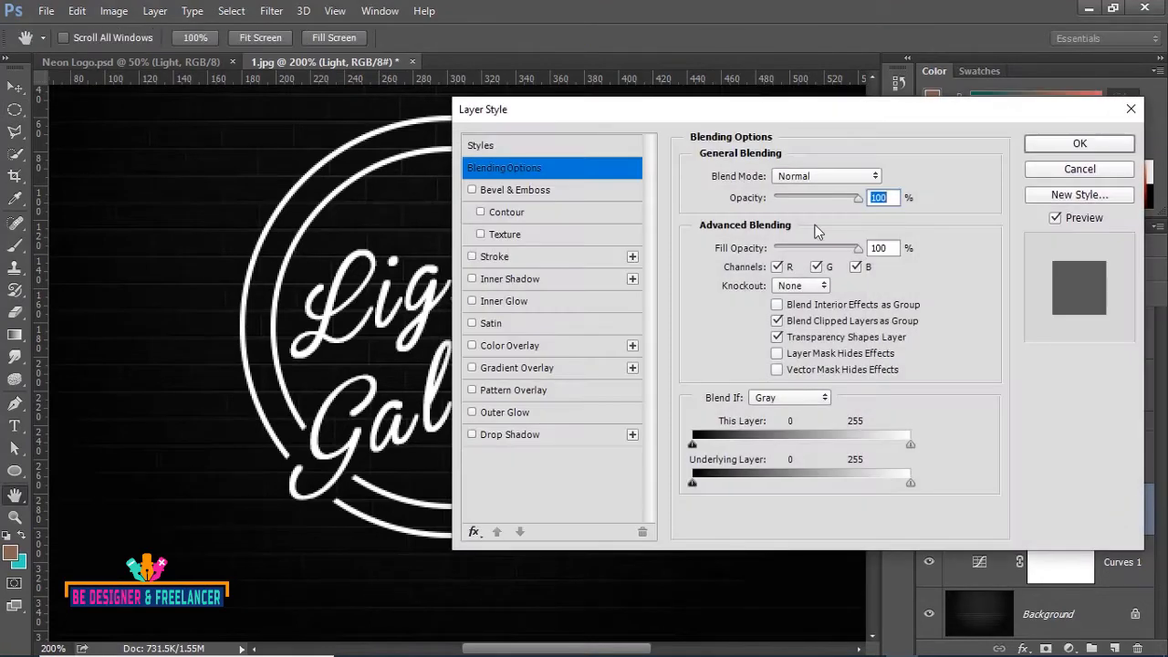
drag(749, 82, 582, 64)
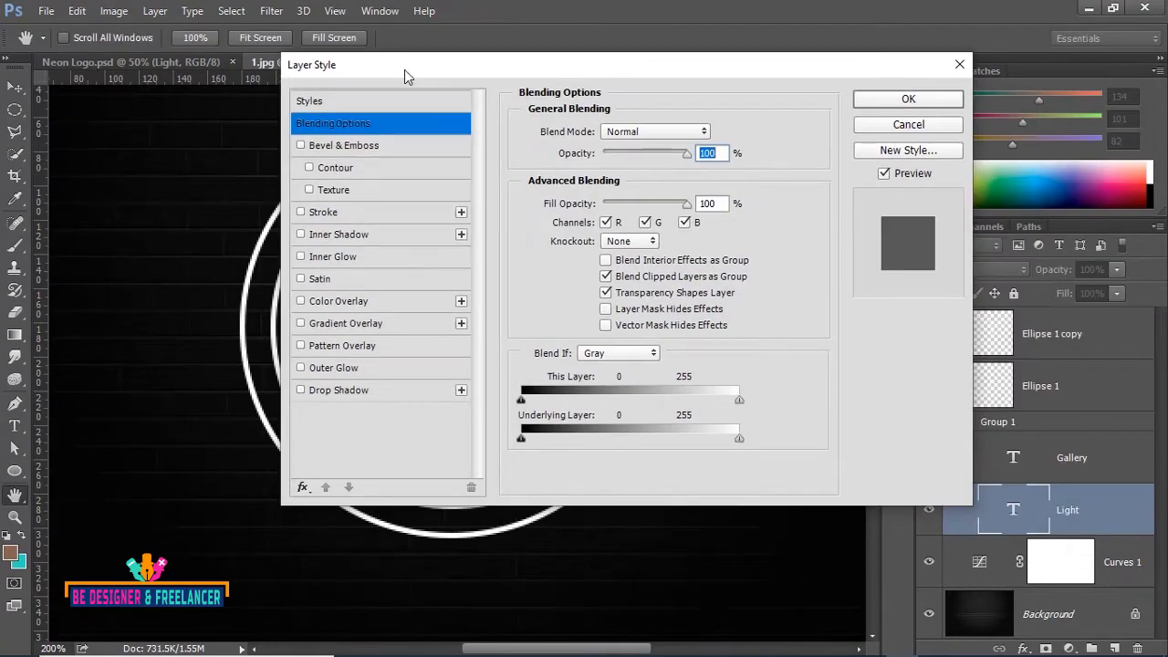
drag(404, 70, 590, 84)
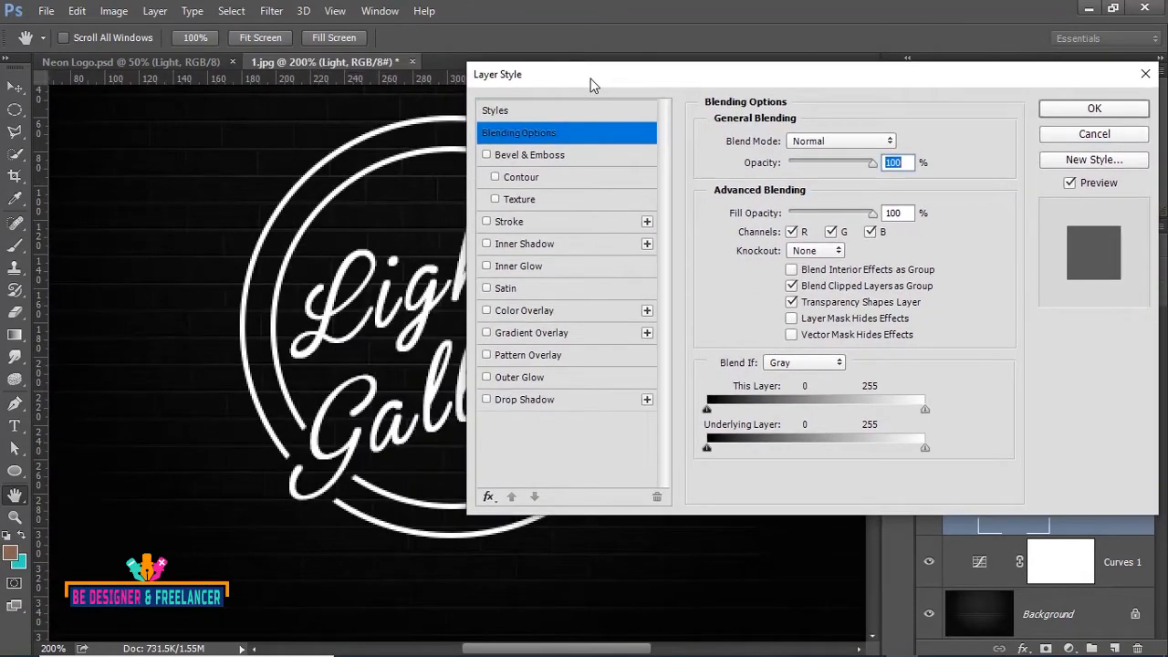
click(487, 378)
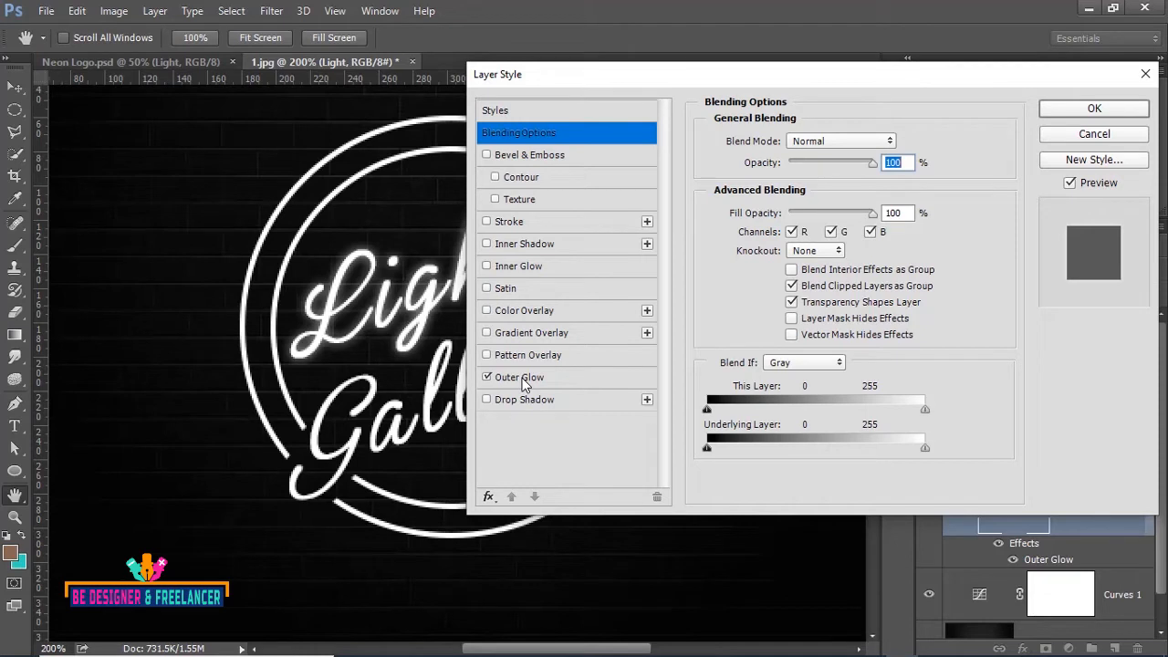
click(524, 382)
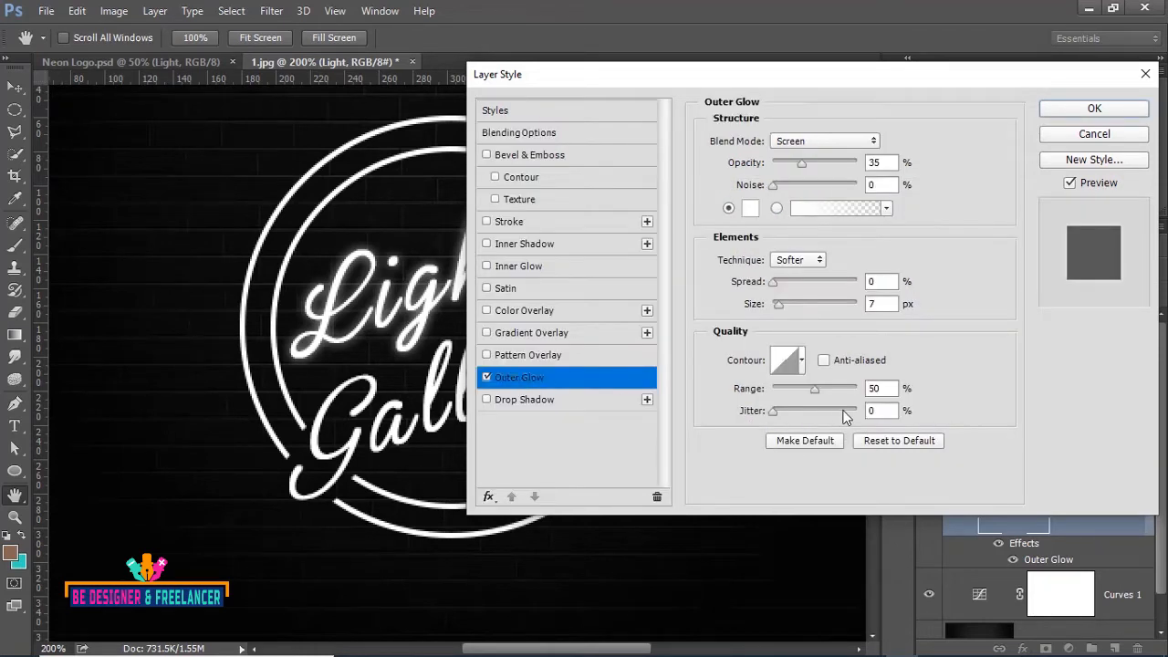
click(892, 444)
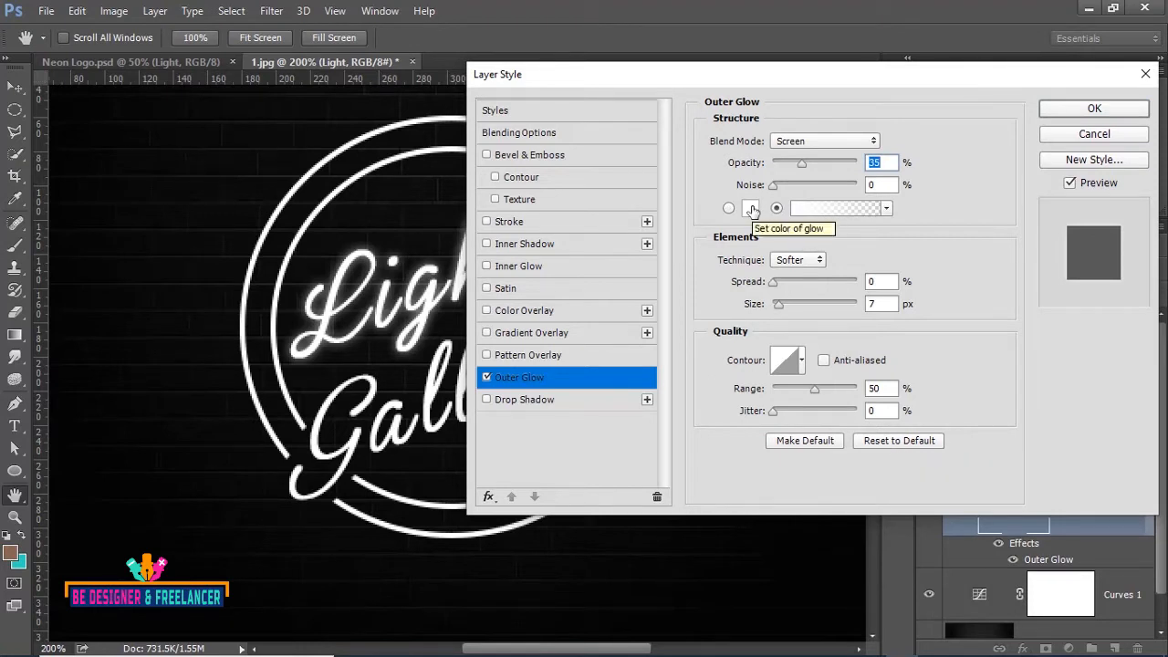
Set the outer glow colour of the "Light" text to #09fbd3 and copy the hex code
click(750, 208)
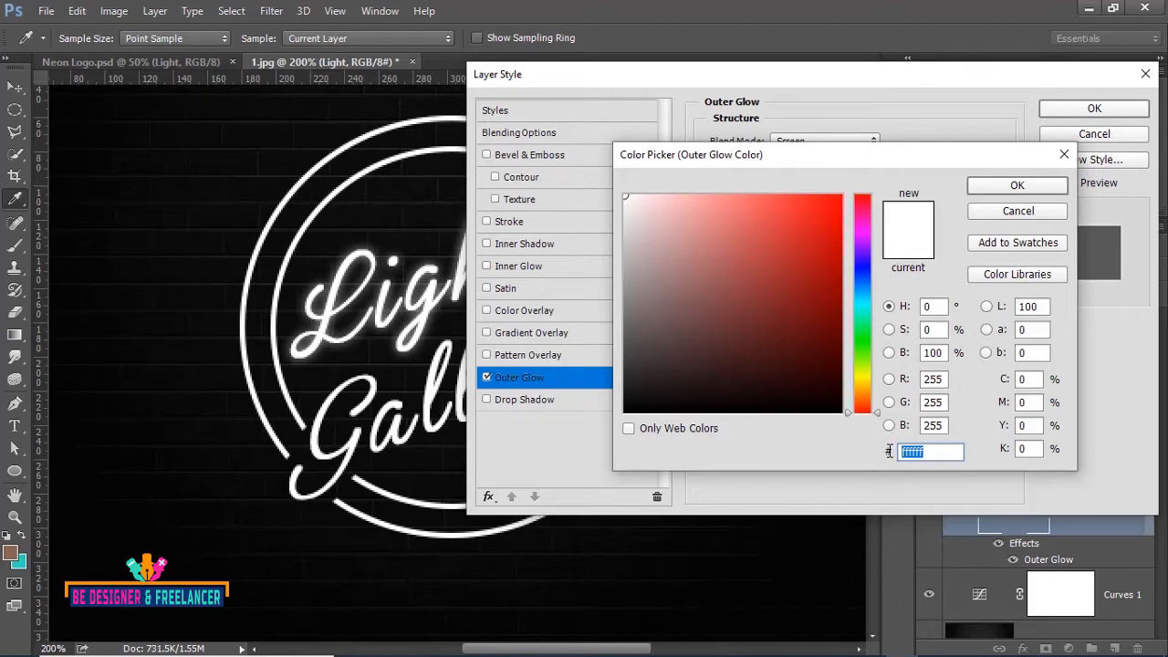
text(09fb)
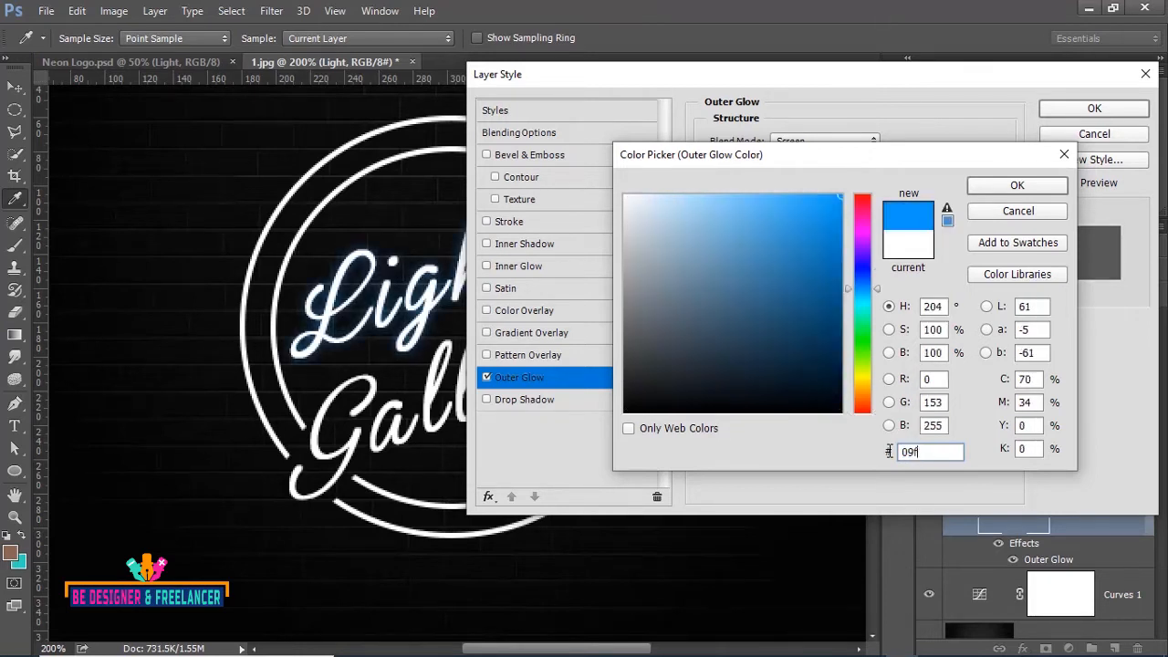
text(d)
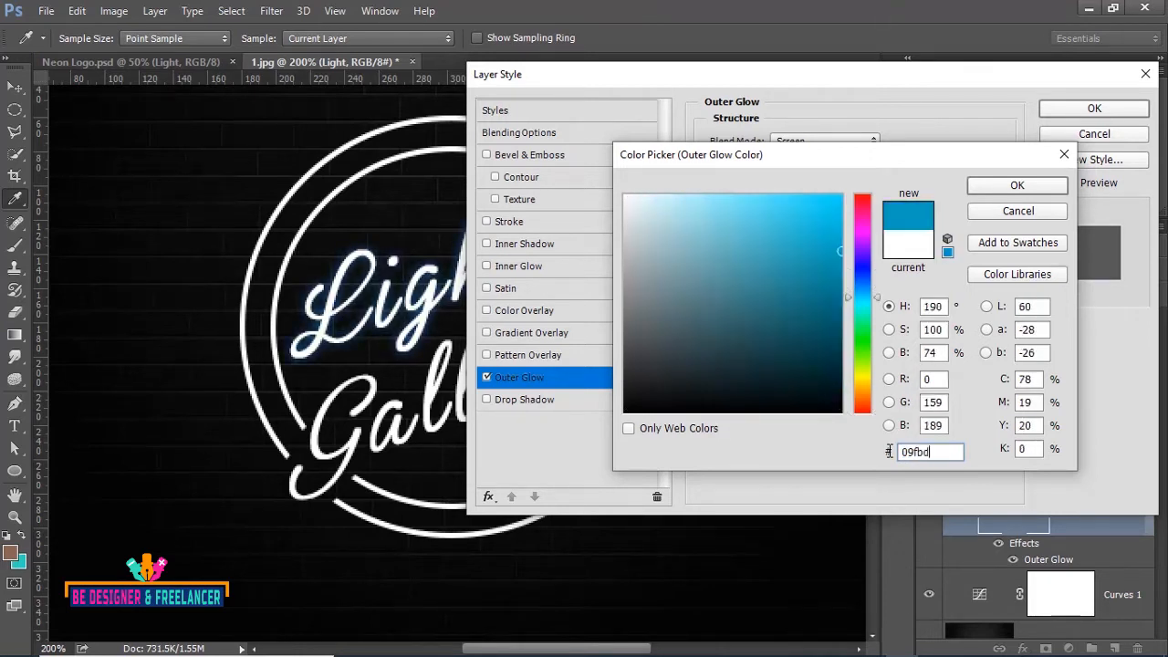
text(3)
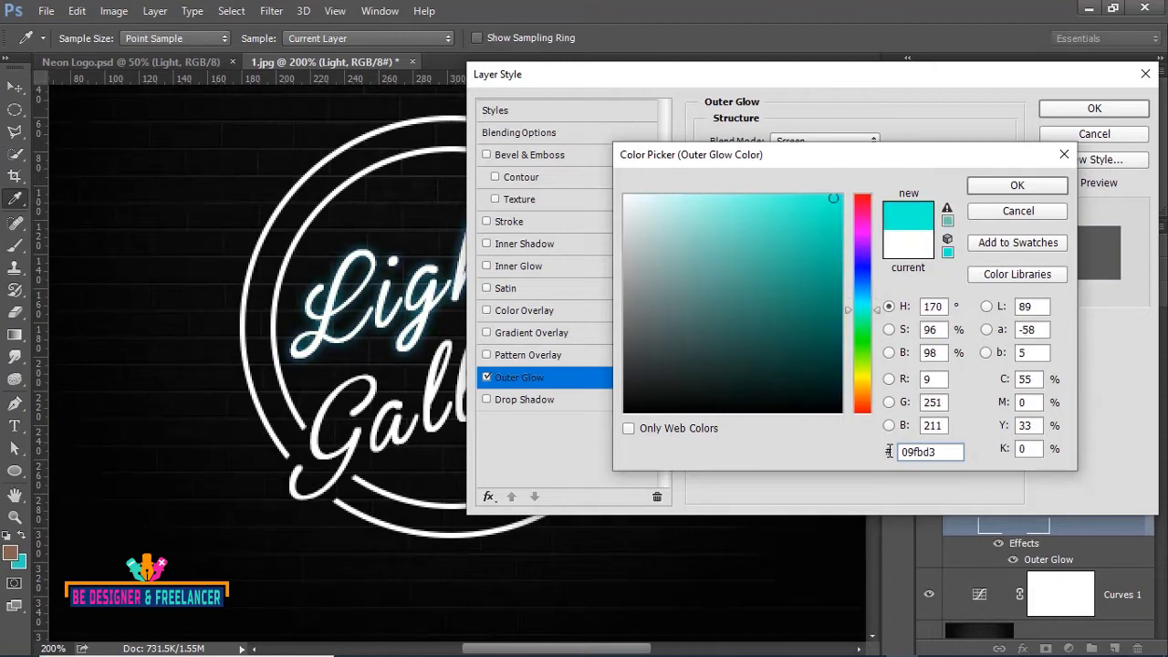
drag(940, 452, 879, 452)
key(ctrl+c)
click(1016, 187)
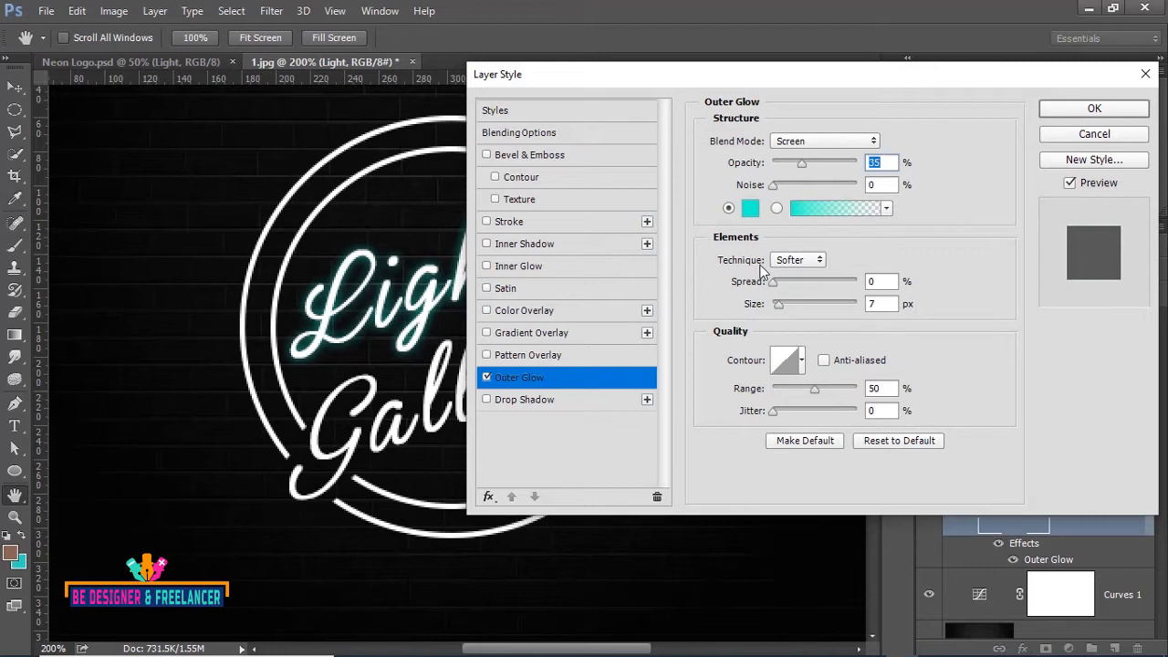
Set the "Light" outer glow to 85% opacity, 4% spread, 25 px size and 60% range
click(868, 283)
text(10)
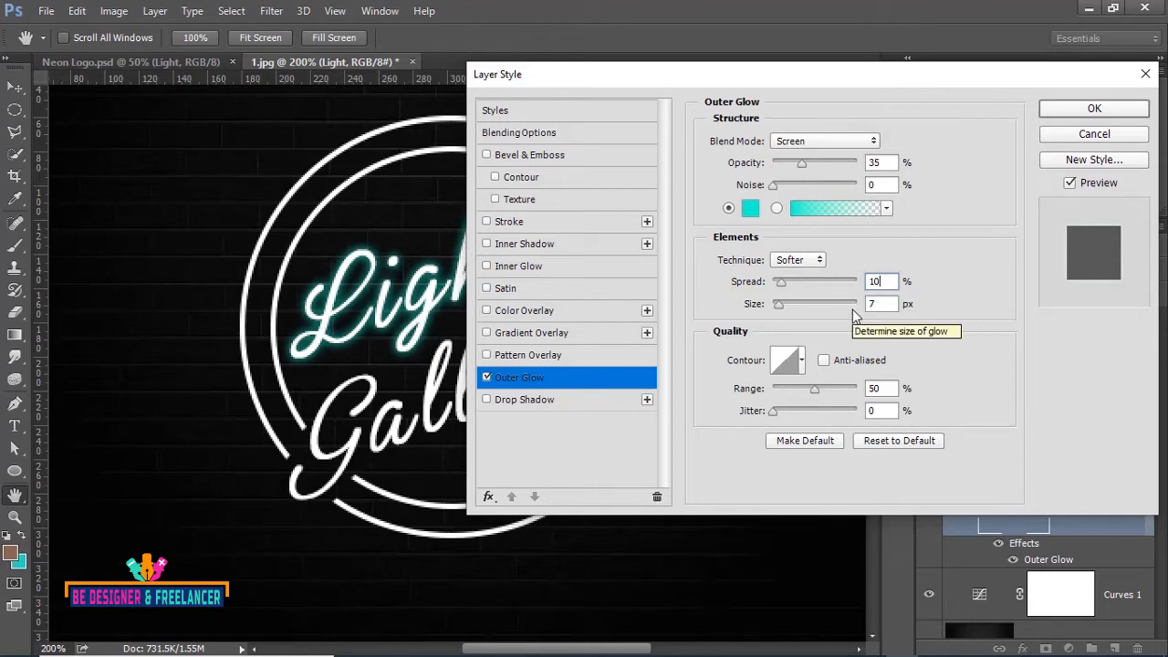
click(868, 304)
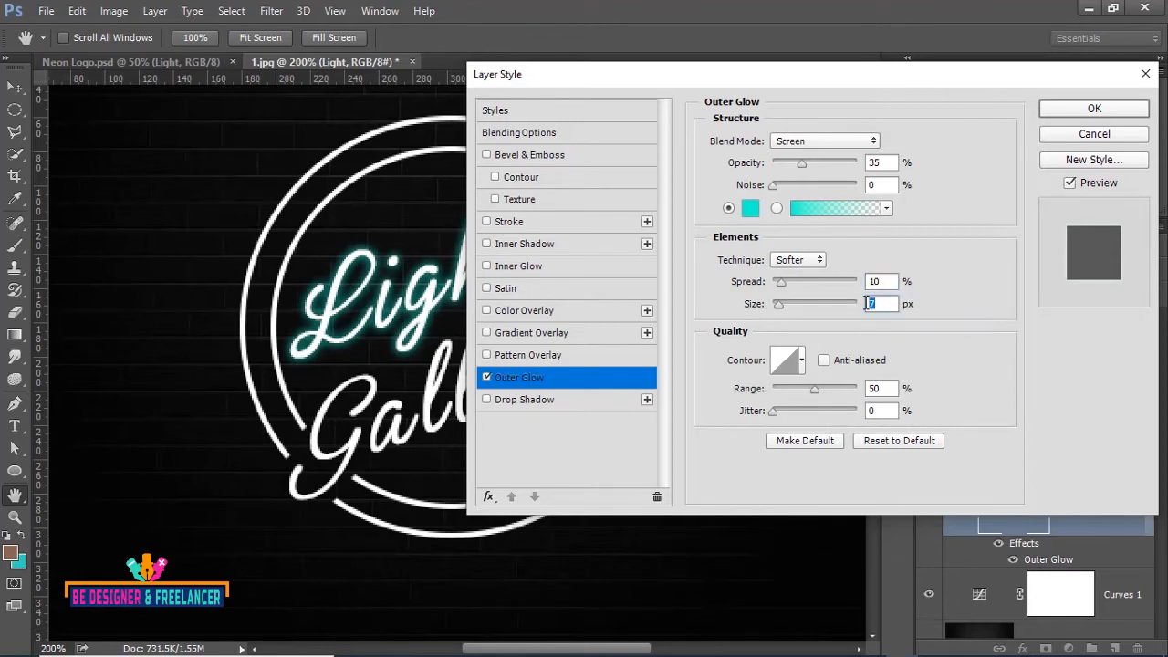
text(25)
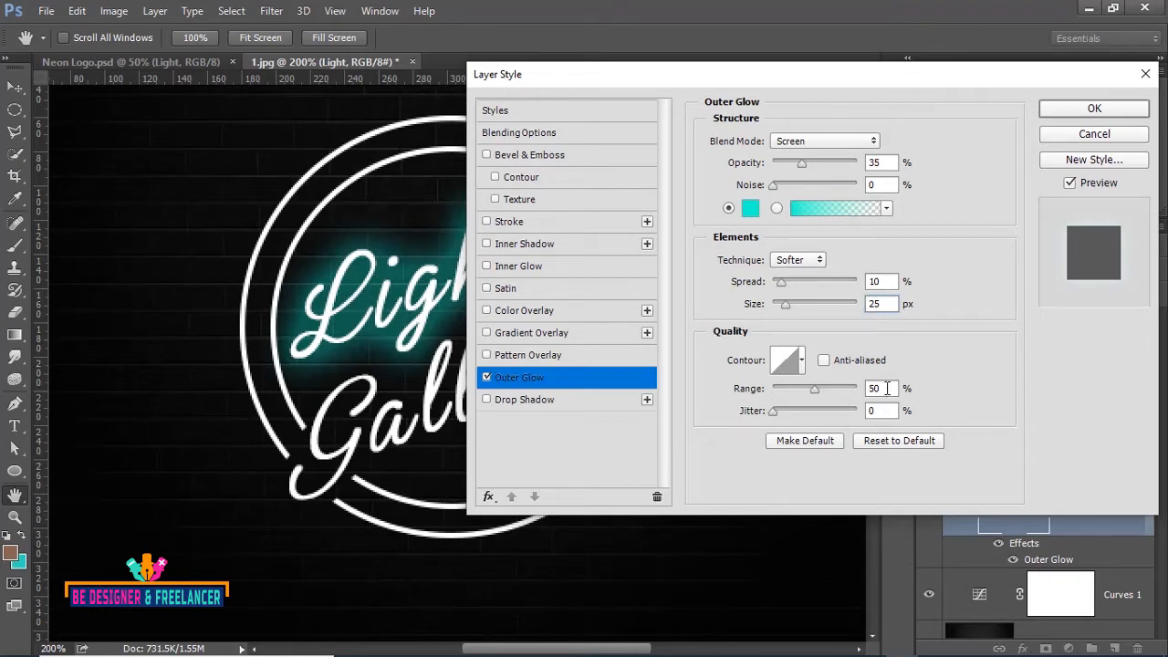
click(886, 389)
text(60)
click(874, 162)
text(85)
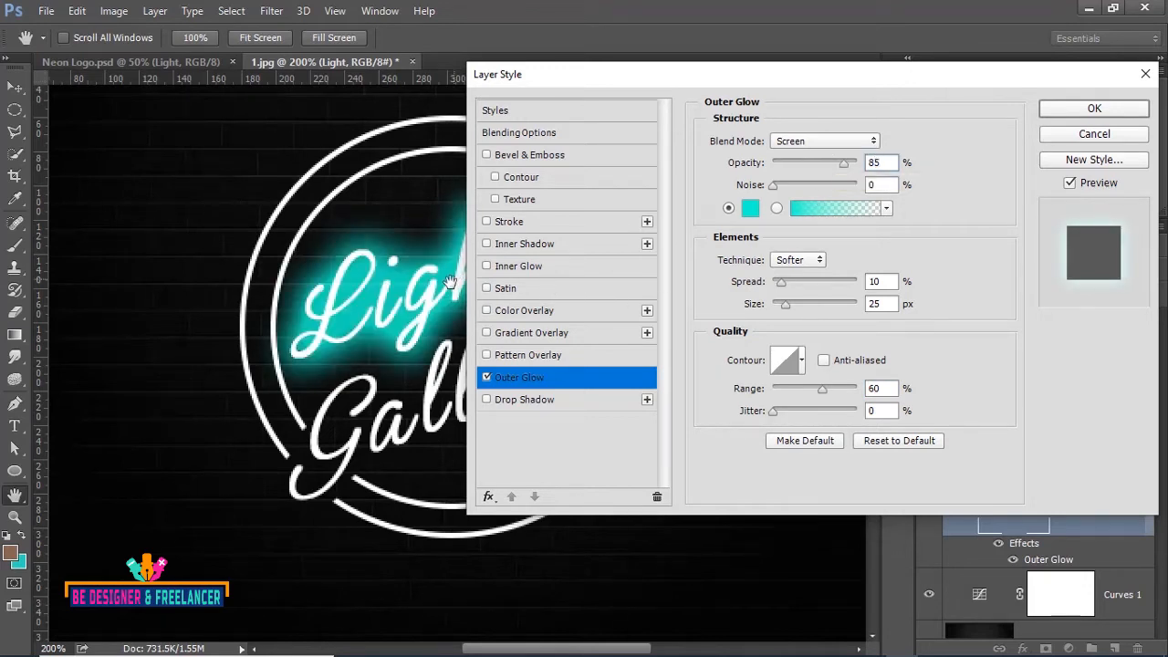
drag(781, 284, 777, 284)
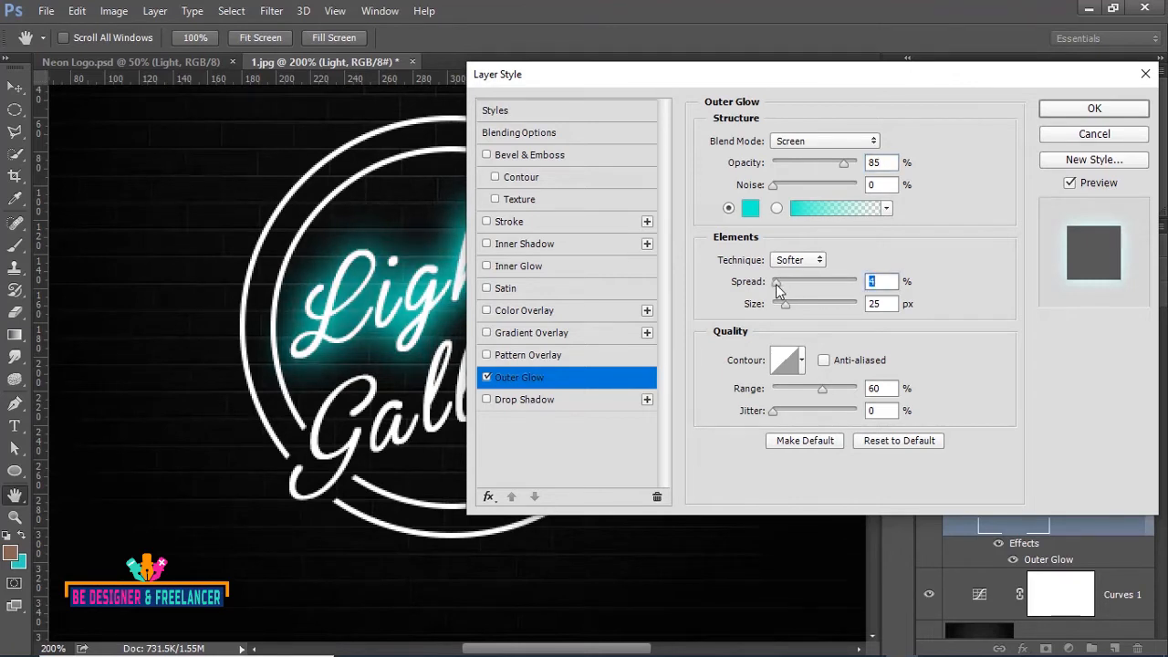
Add a Drop Shadow to the "Light" text, reset it to default and colour it with the copied #09fbd3
click(486, 399)
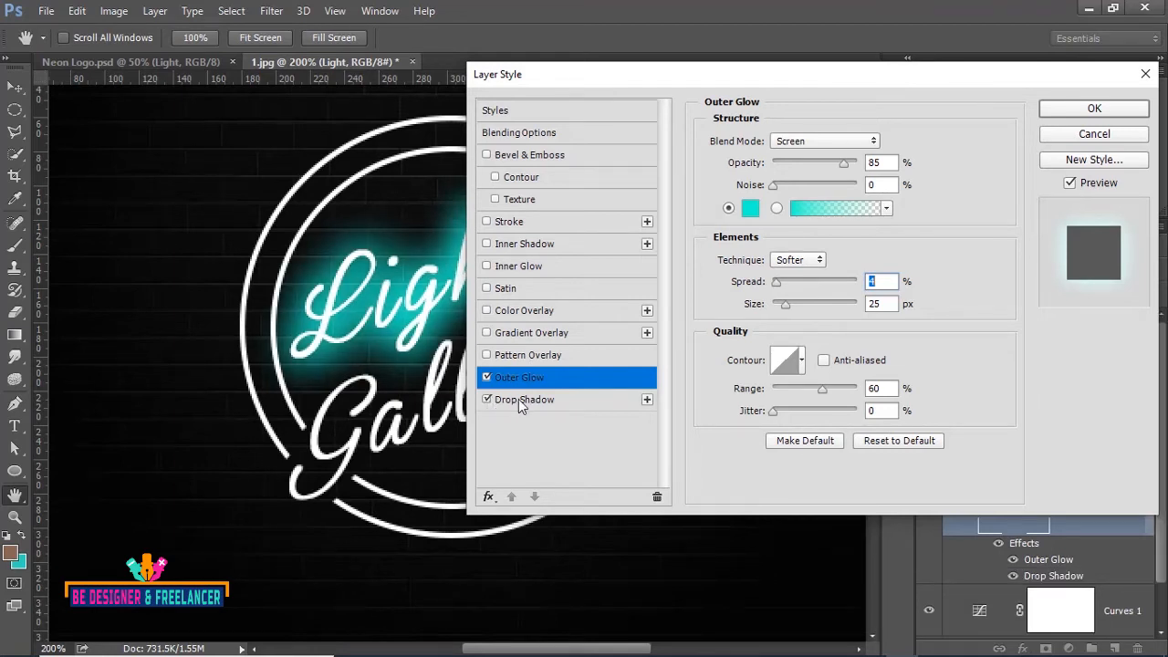
click(526, 399)
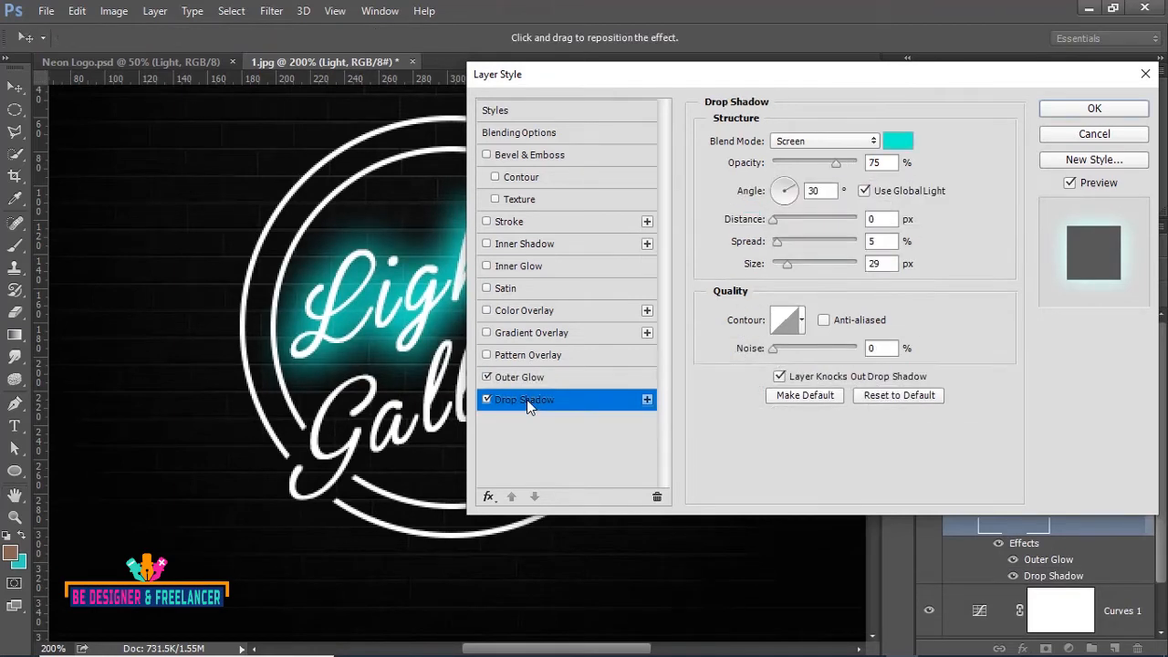
click(899, 395)
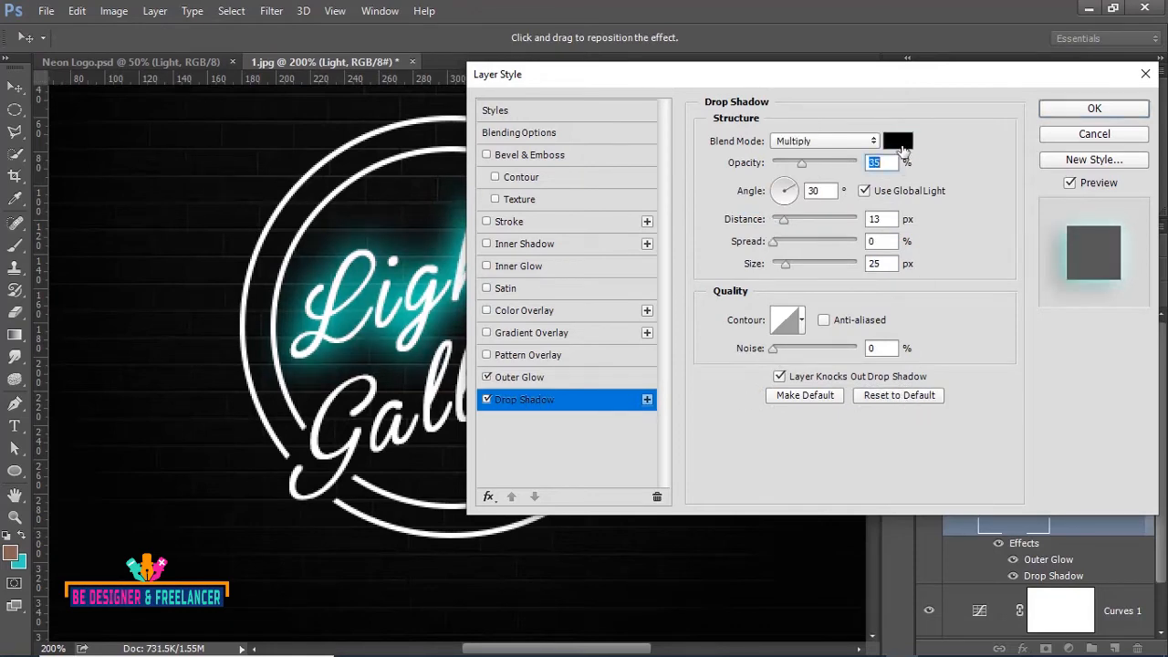
click(900, 144)
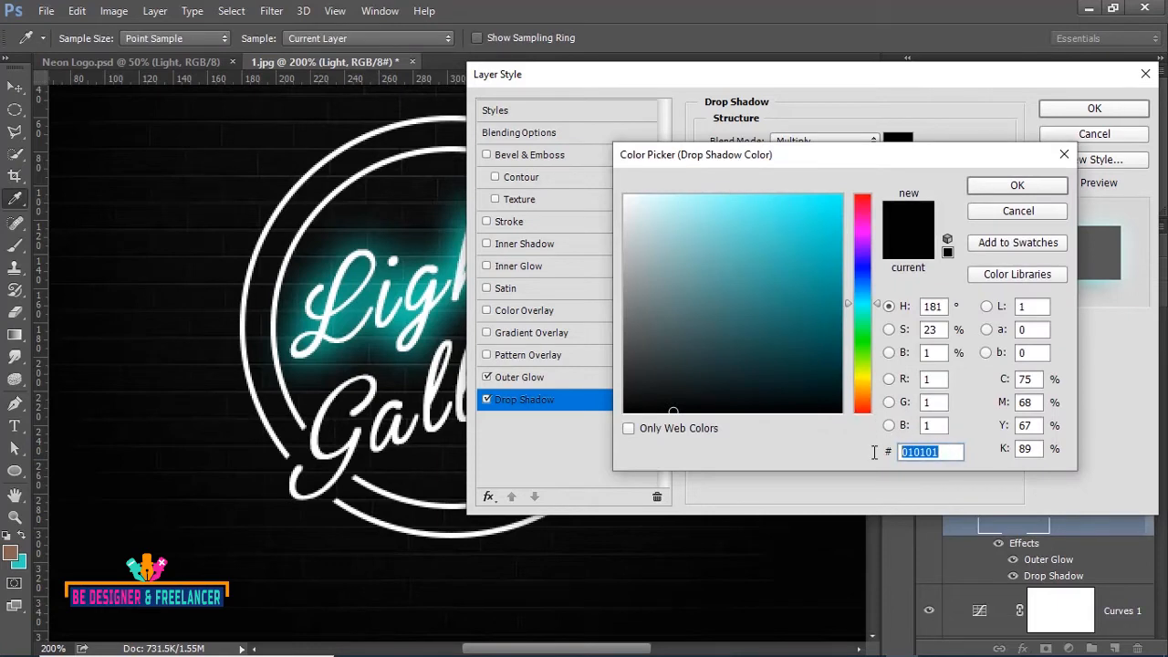
key(ctrl+v)
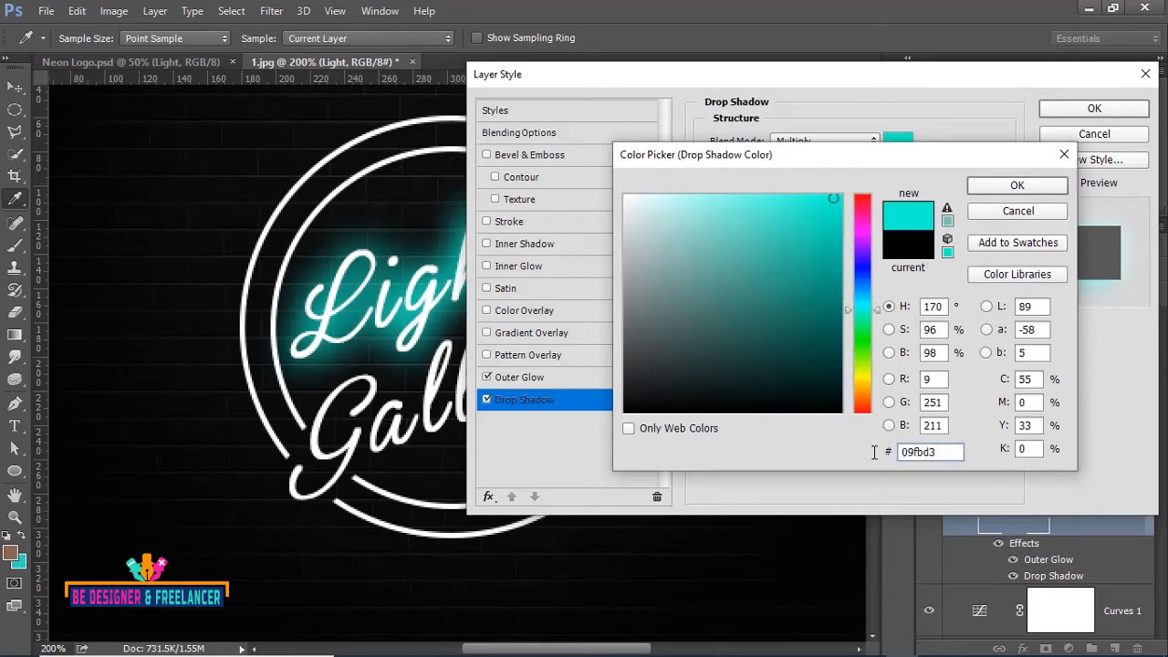
click(1010, 185)
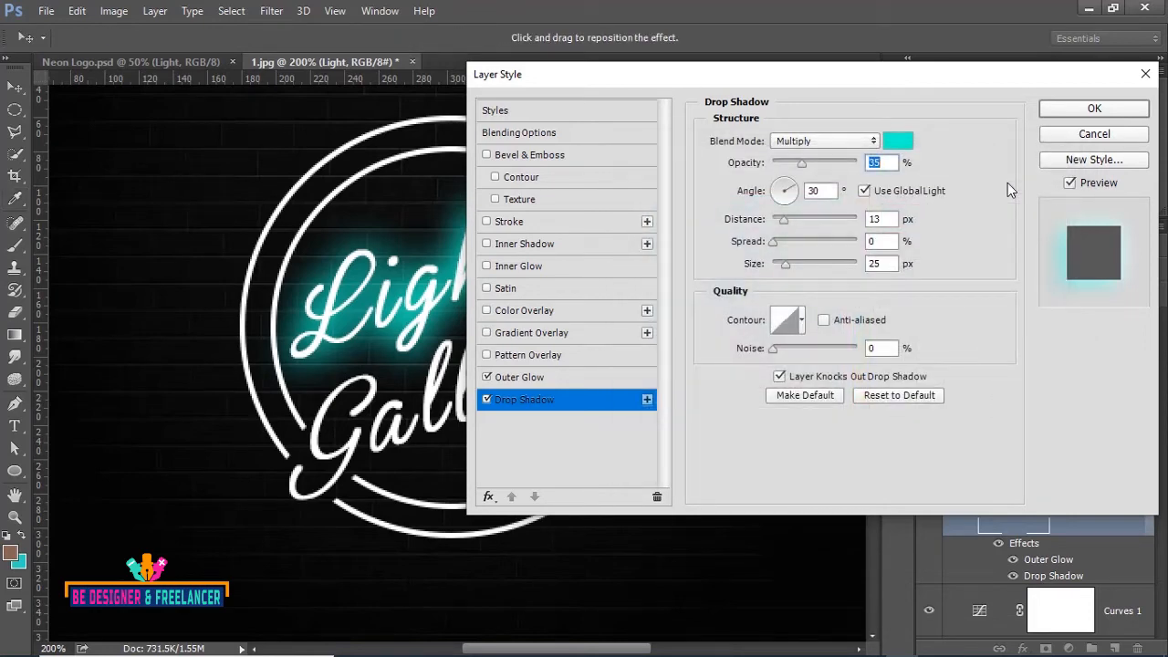
Set the "Light" drop shadow to Screen blend mode, 90° angle, 5% spread and 120 px size, and apply the layer style
click(874, 142)
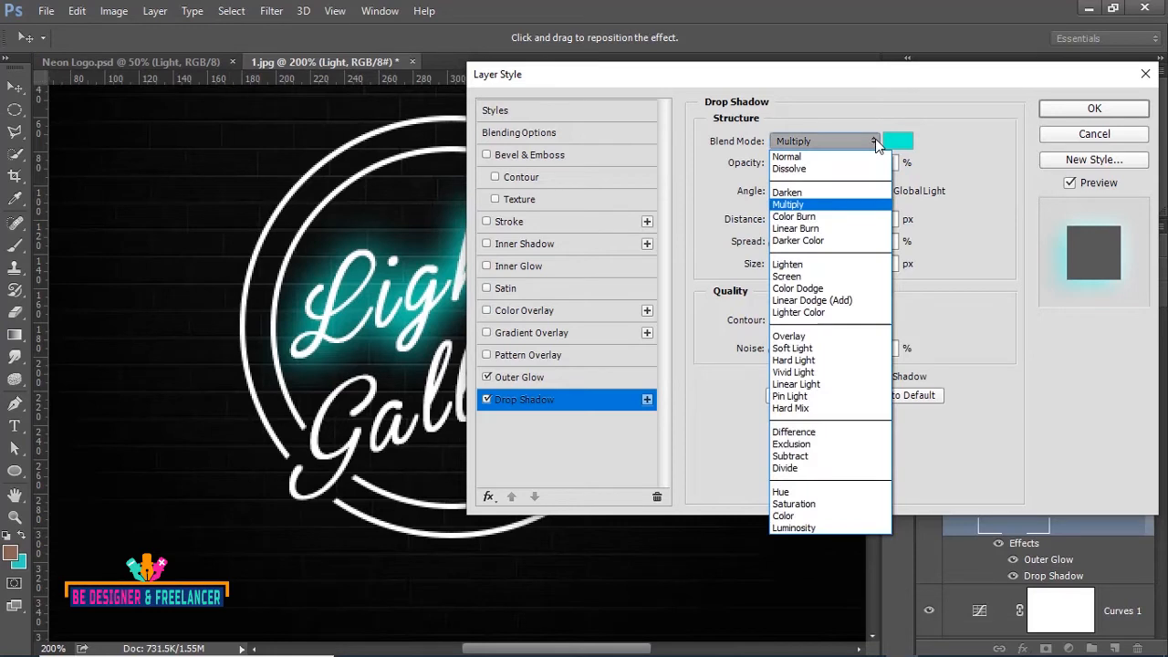
click(798, 276)
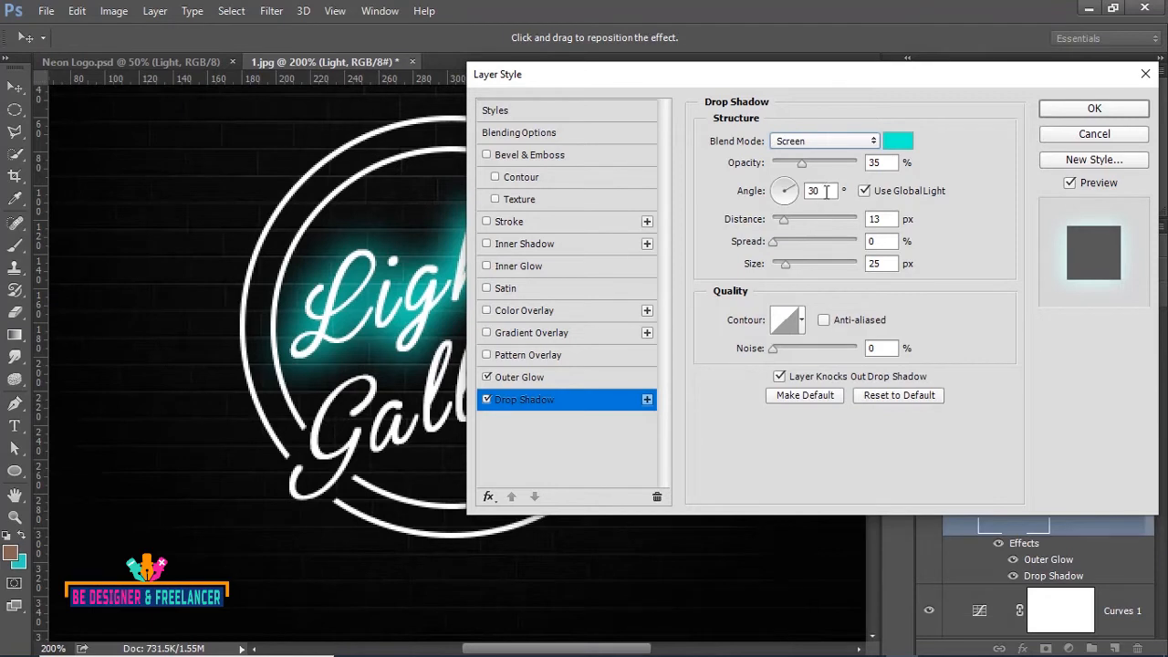
drag(825, 191, 801, 191)
text(90)
drag(881, 241, 851, 240)
text(5)
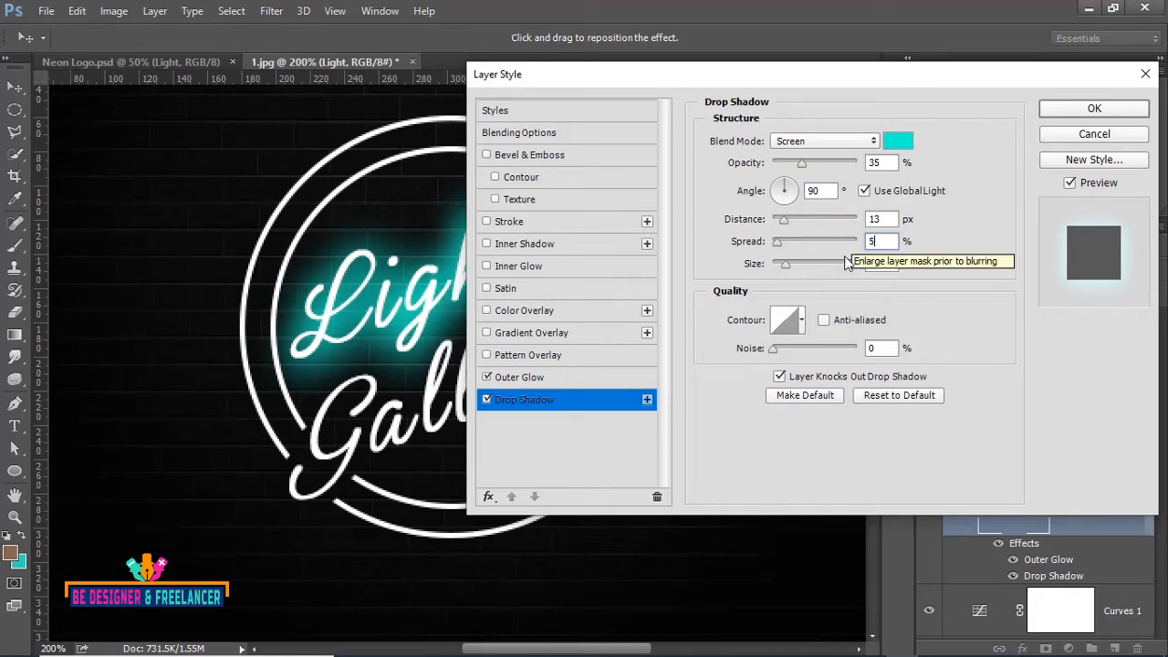
drag(885, 263, 832, 263)
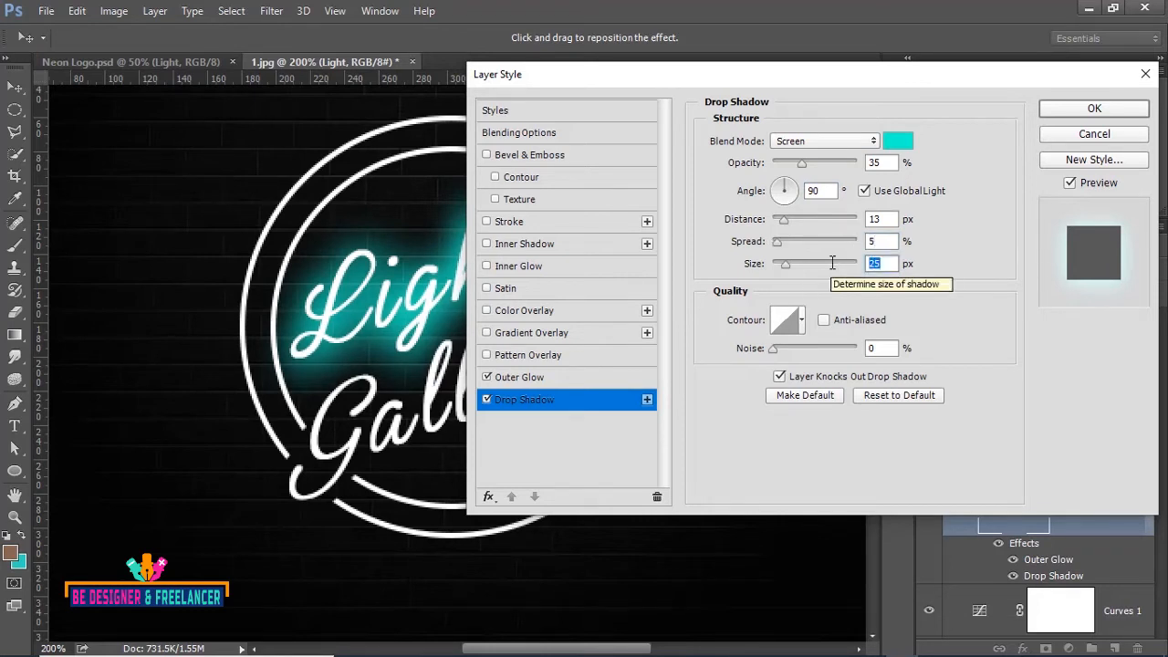
text(120)
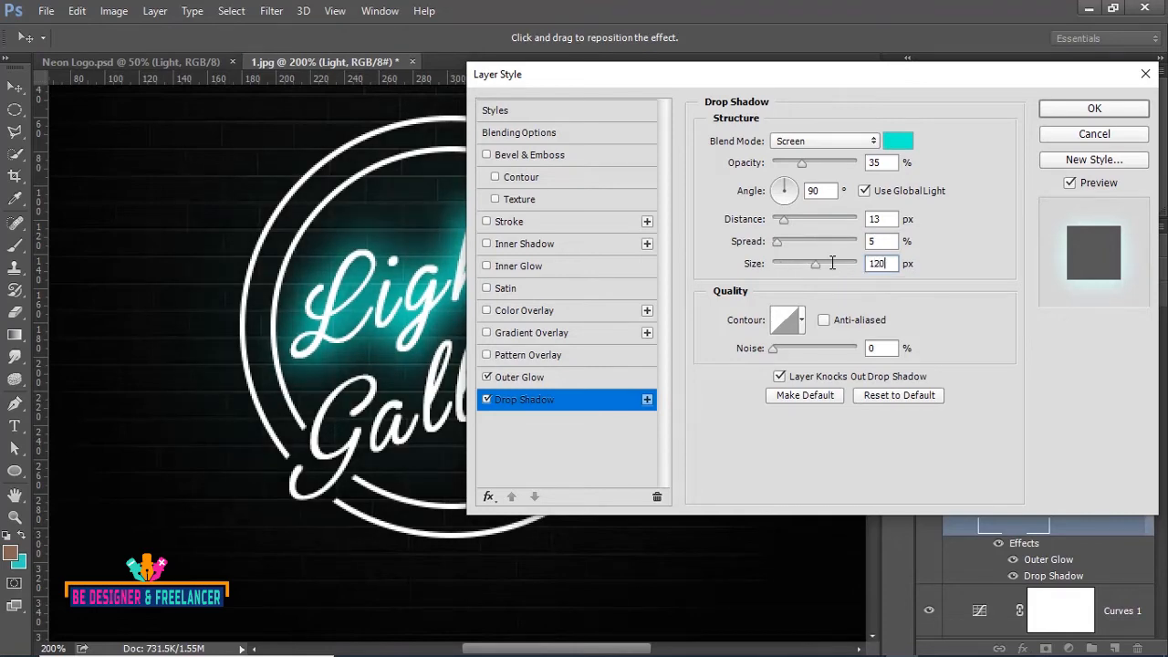
click(1078, 110)
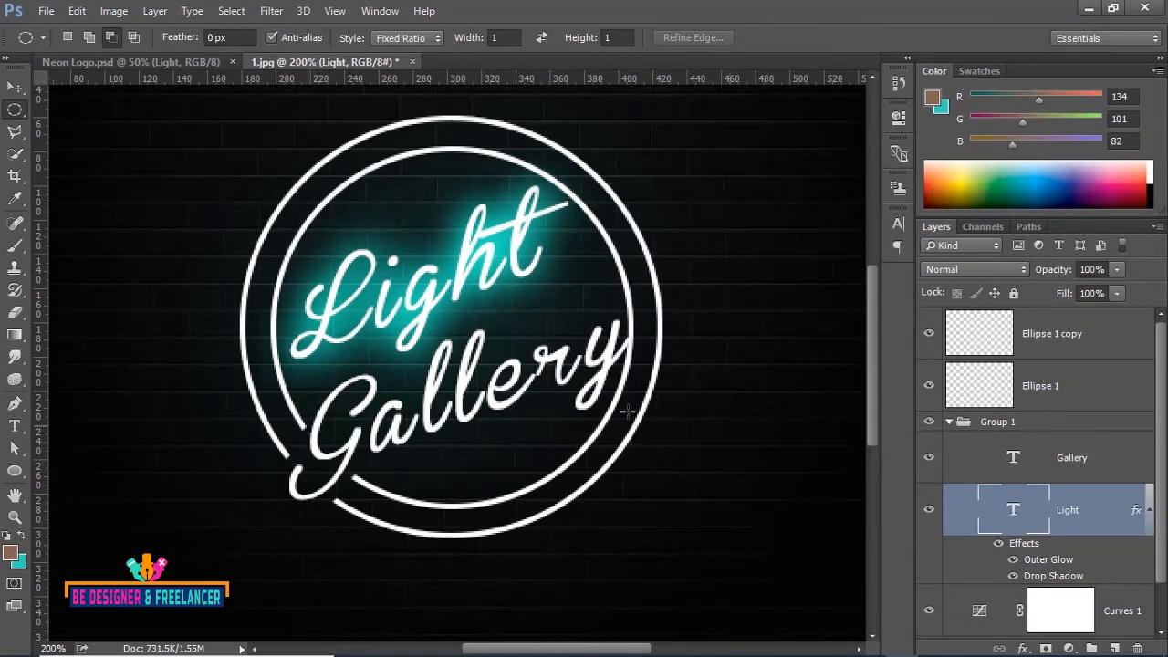
Add an Outer Glow layer style to the "Gallery" text layer and reset its settings to default
click(1073, 460)
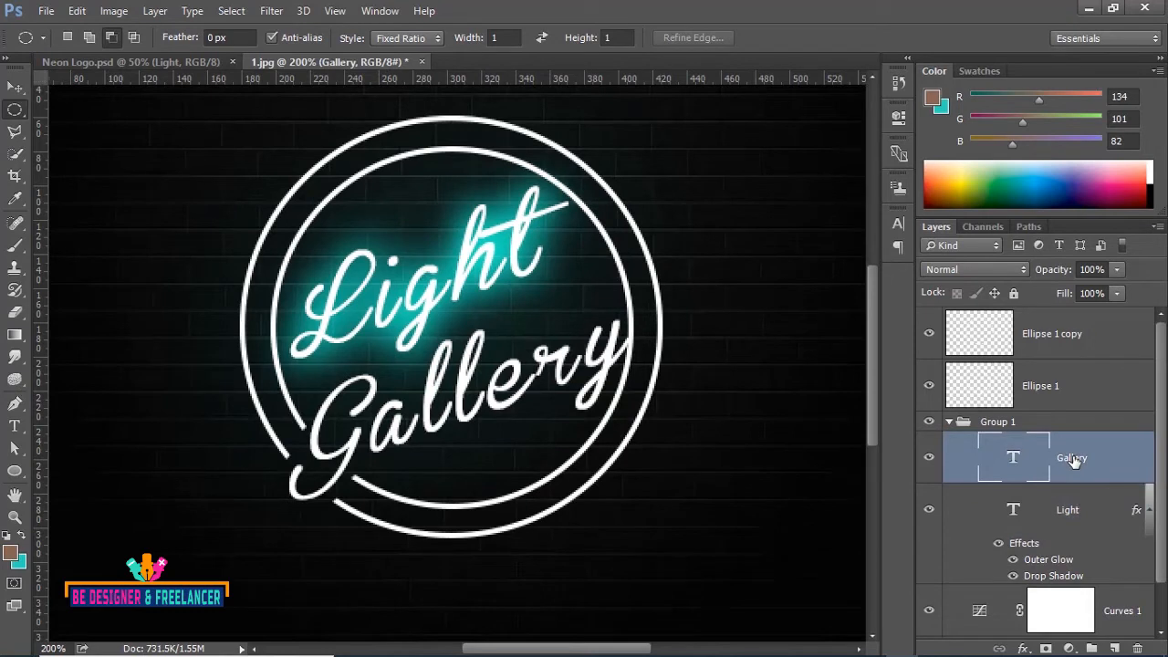
double_click(1118, 461)
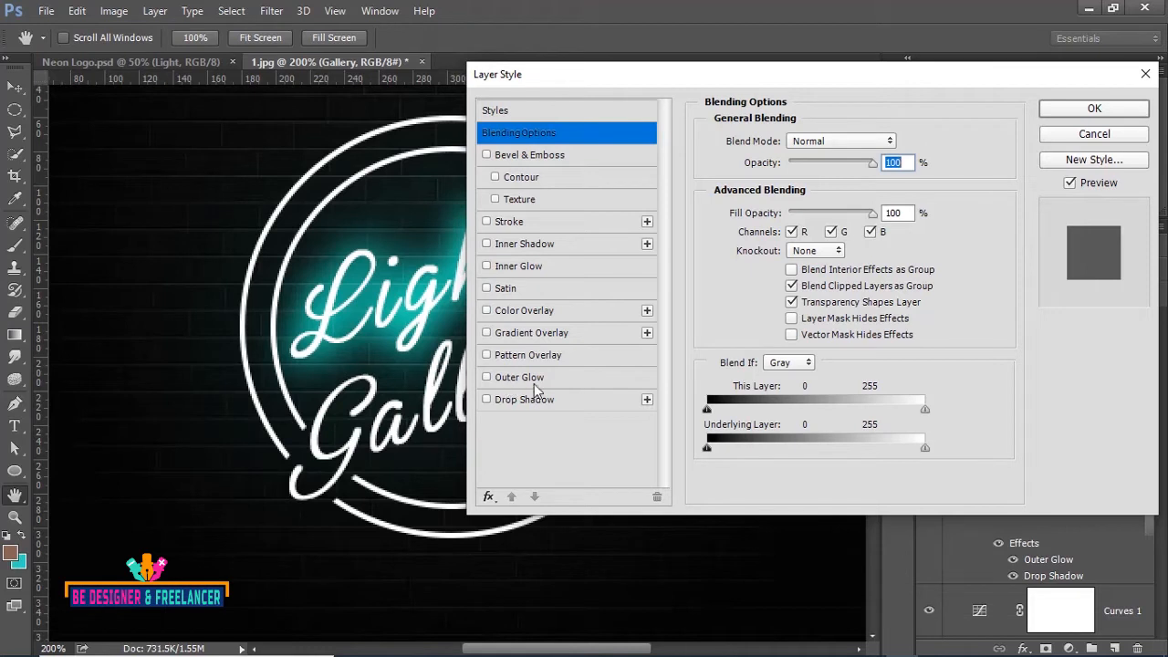
click(486, 377)
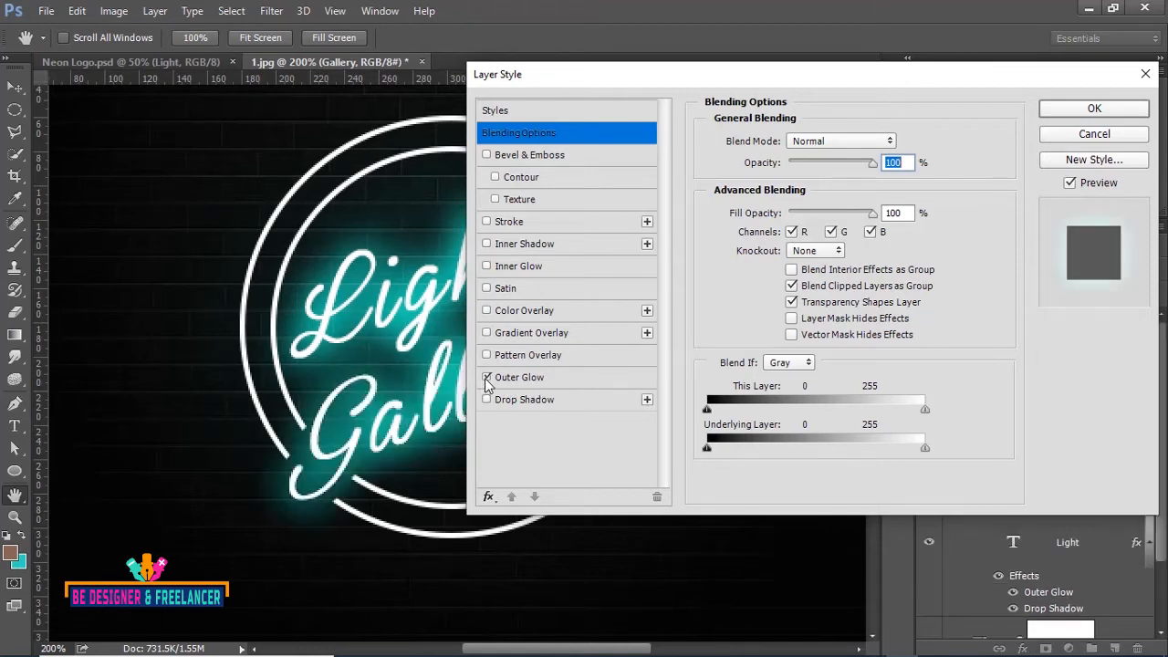
click(517, 379)
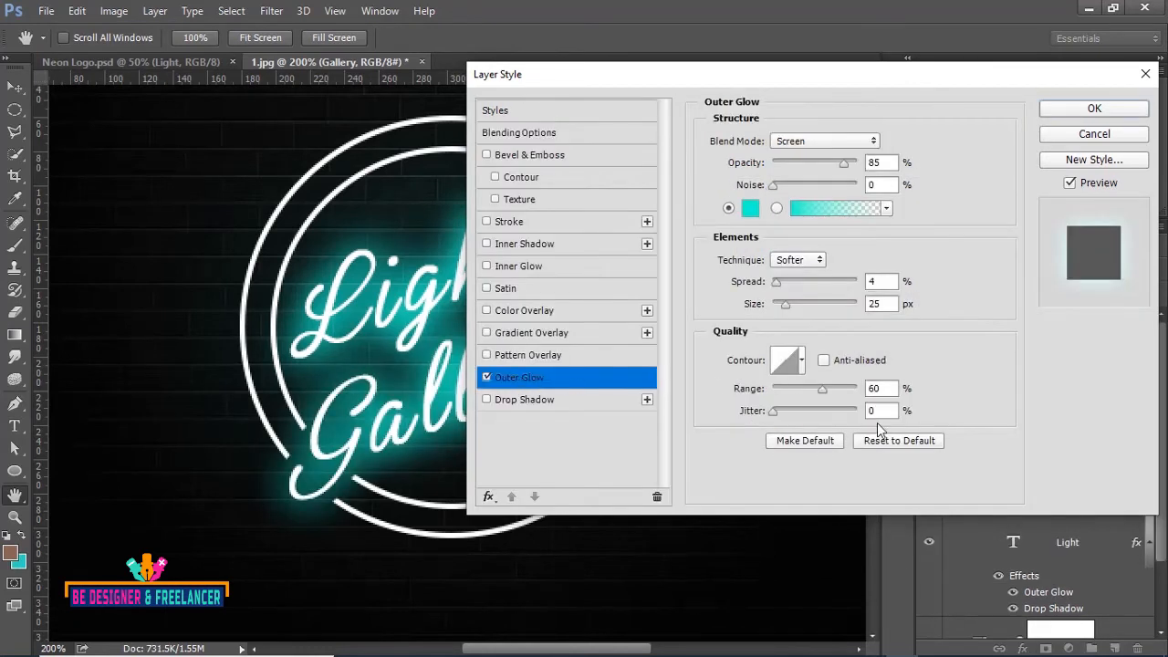
click(899, 441)
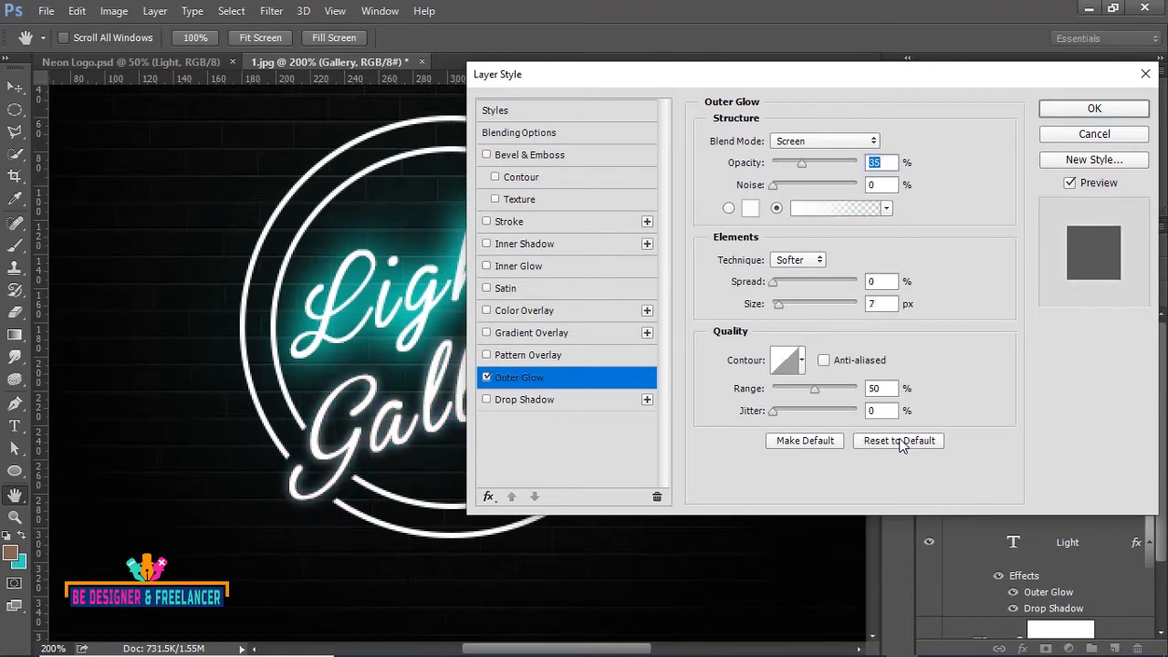
Set the "Gallery" outer glow colour to #ff0090 and copy the hex code
click(752, 209)
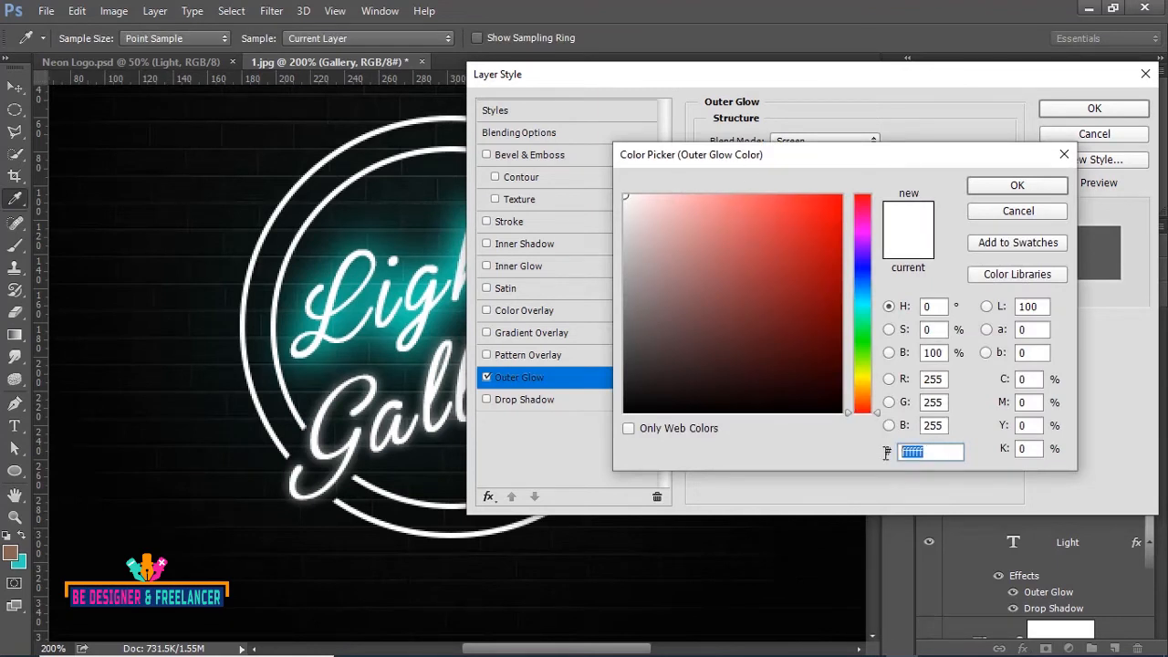
text(ff0)
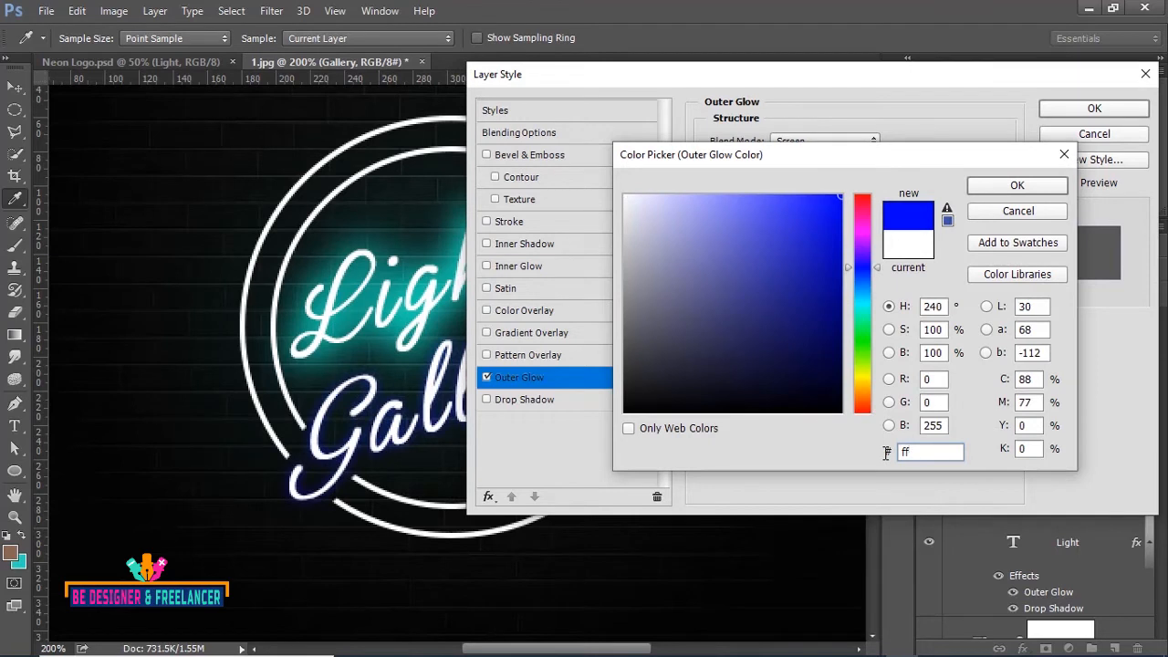
text(0)
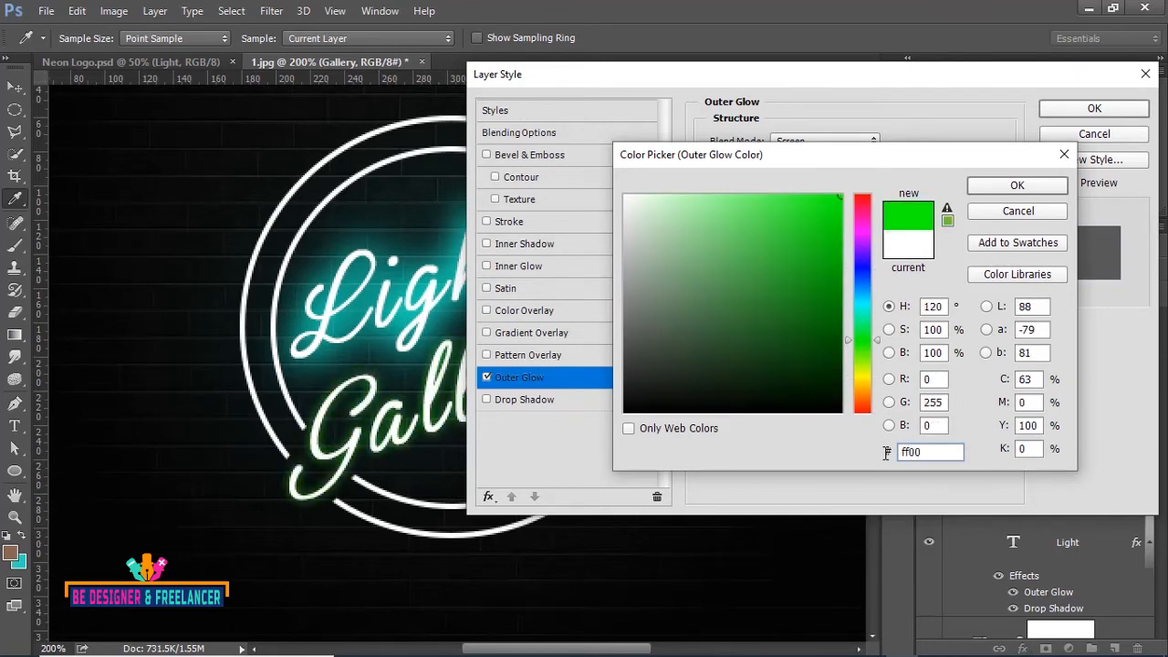
text(90)
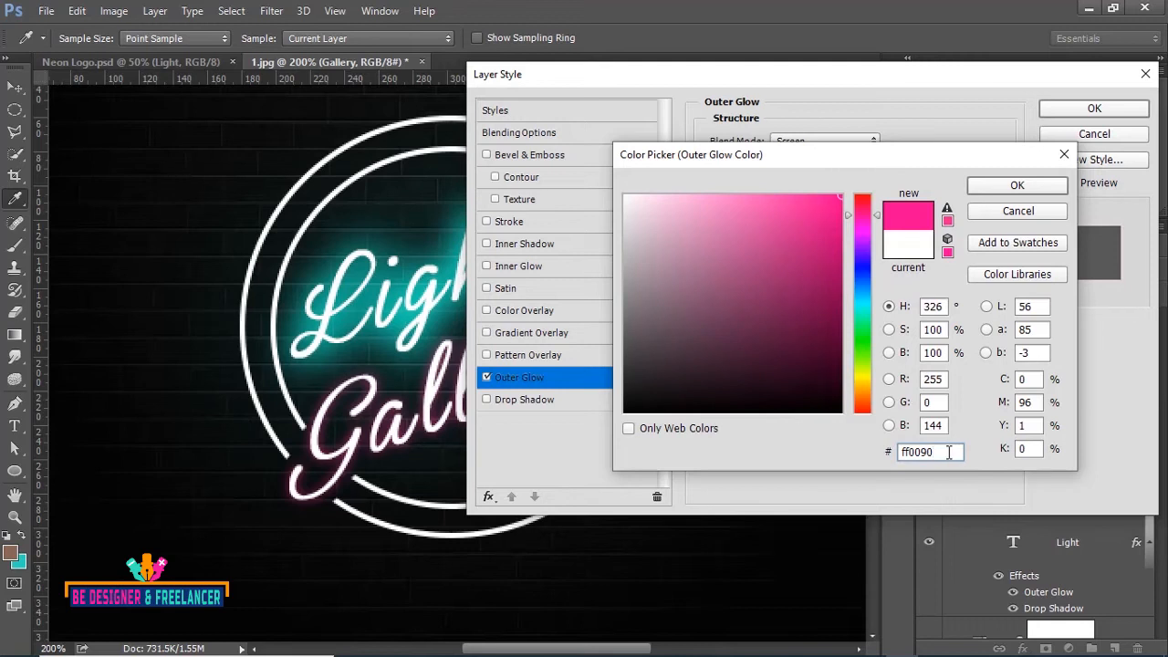
double_click(949, 451)
key(ctrl+c)
click(1024, 185)
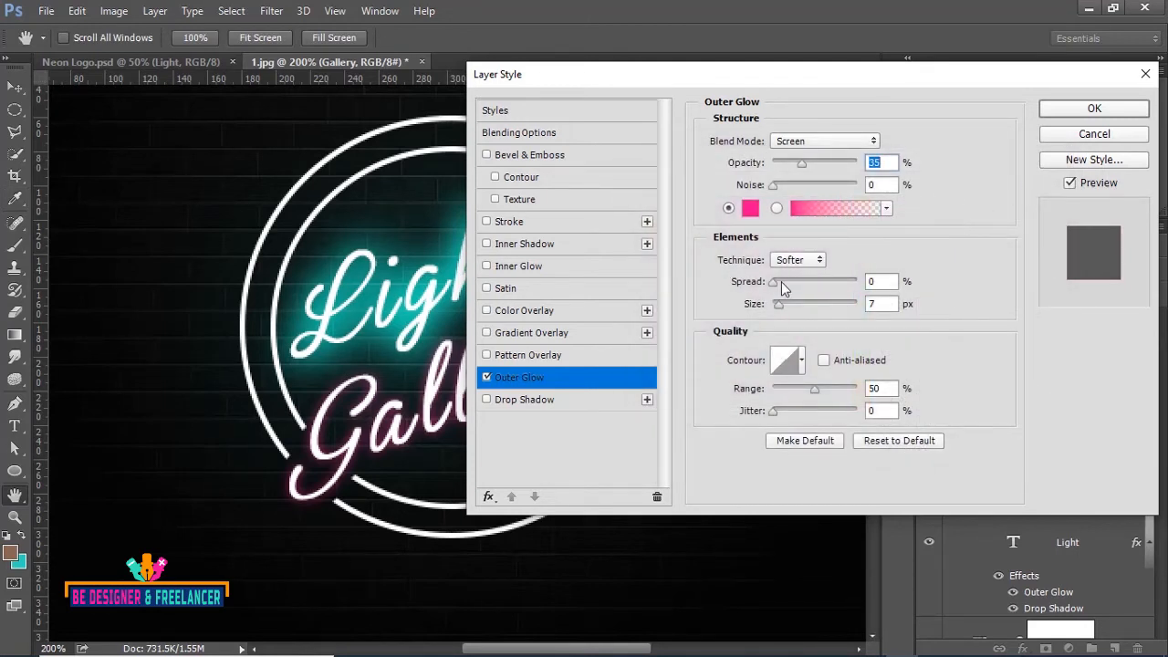
Set the "Gallery" outer glow to 10% spread, 30 px size and 75% opacity
click(886, 282)
text(10)
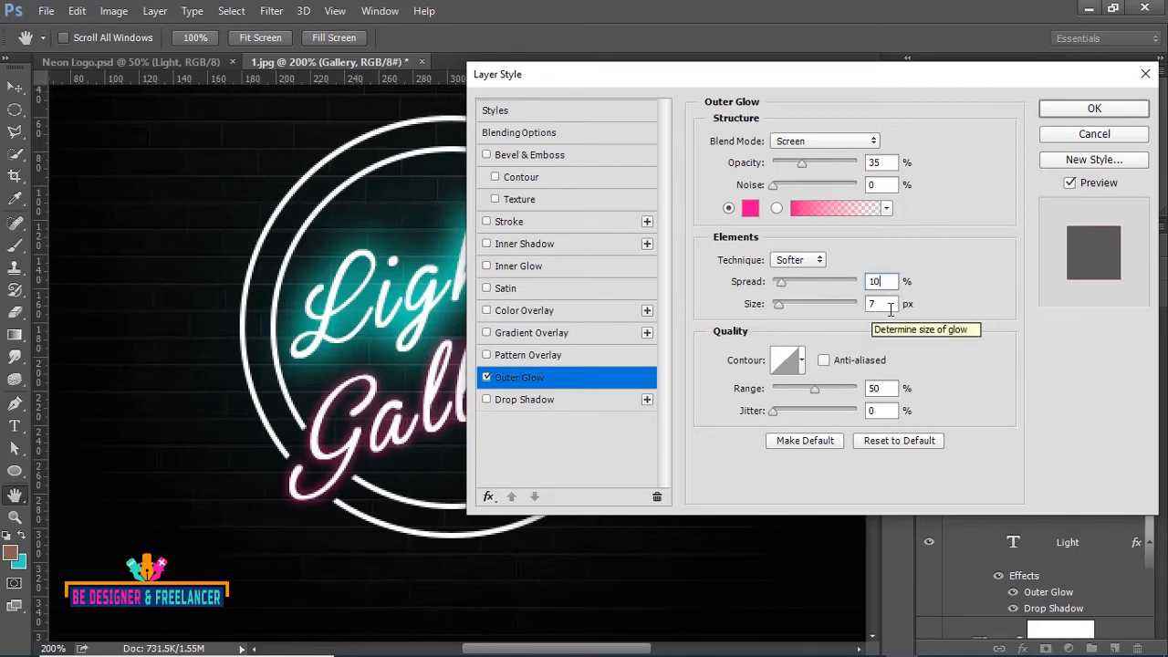
double_click(882, 303)
text(30)
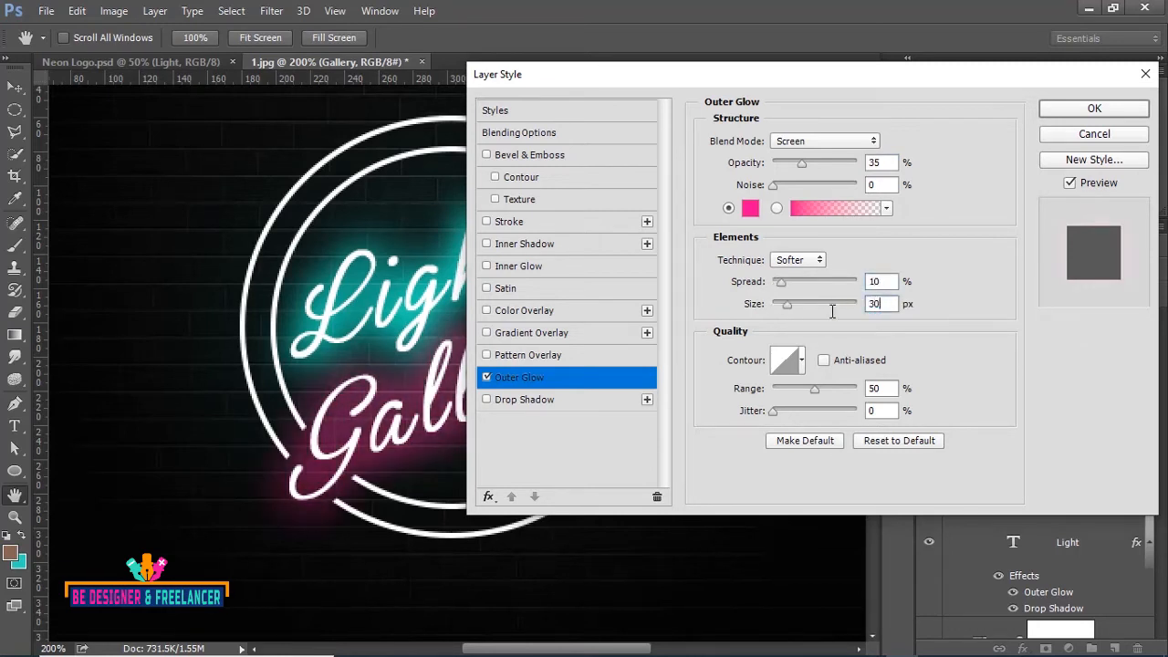
click(931, 345)
text(75)
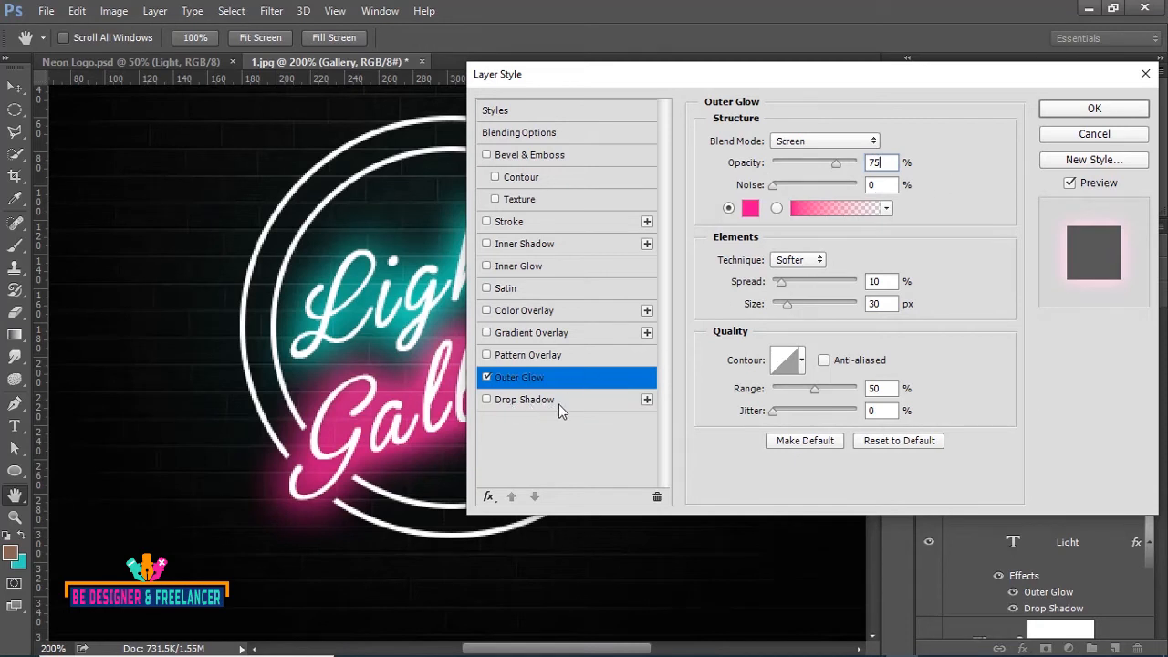
Add a Drop Shadow to the "Gallery" text, reset it to default and colour it with the copied #ff0090
click(487, 399)
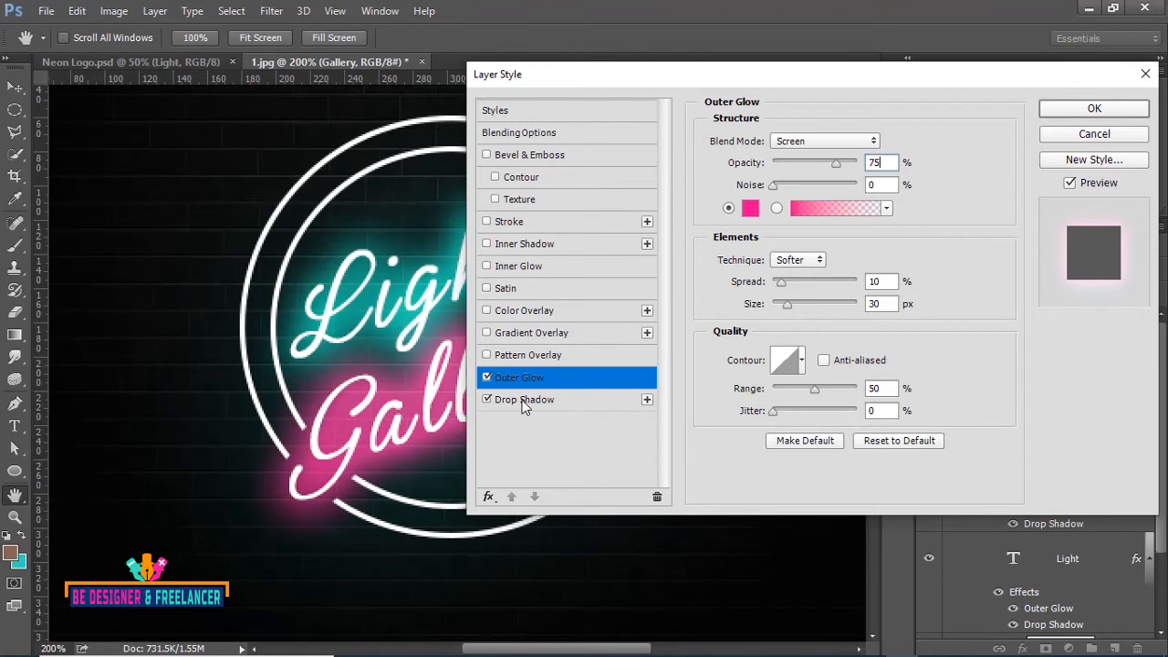
click(524, 402)
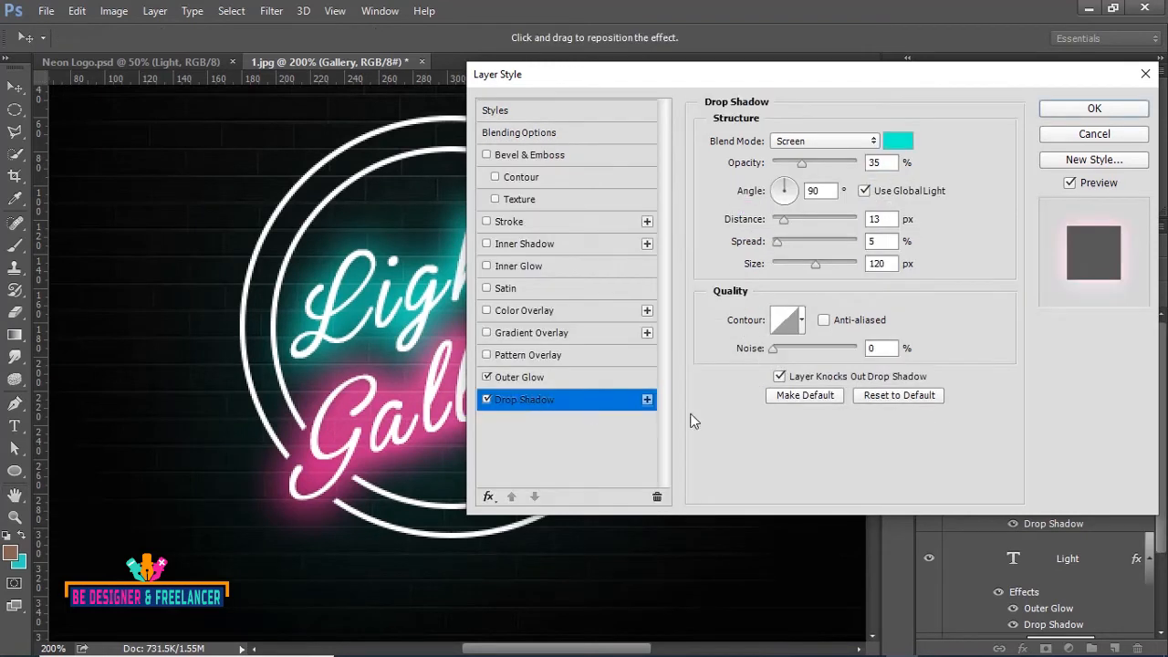
click(899, 395)
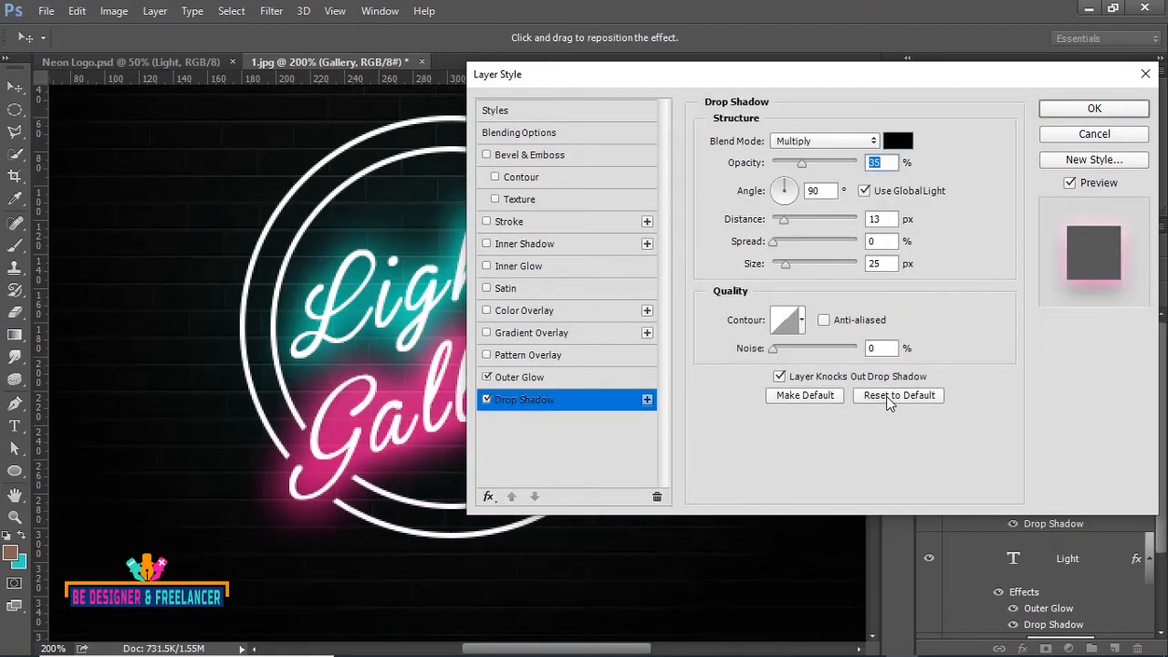
click(897, 144)
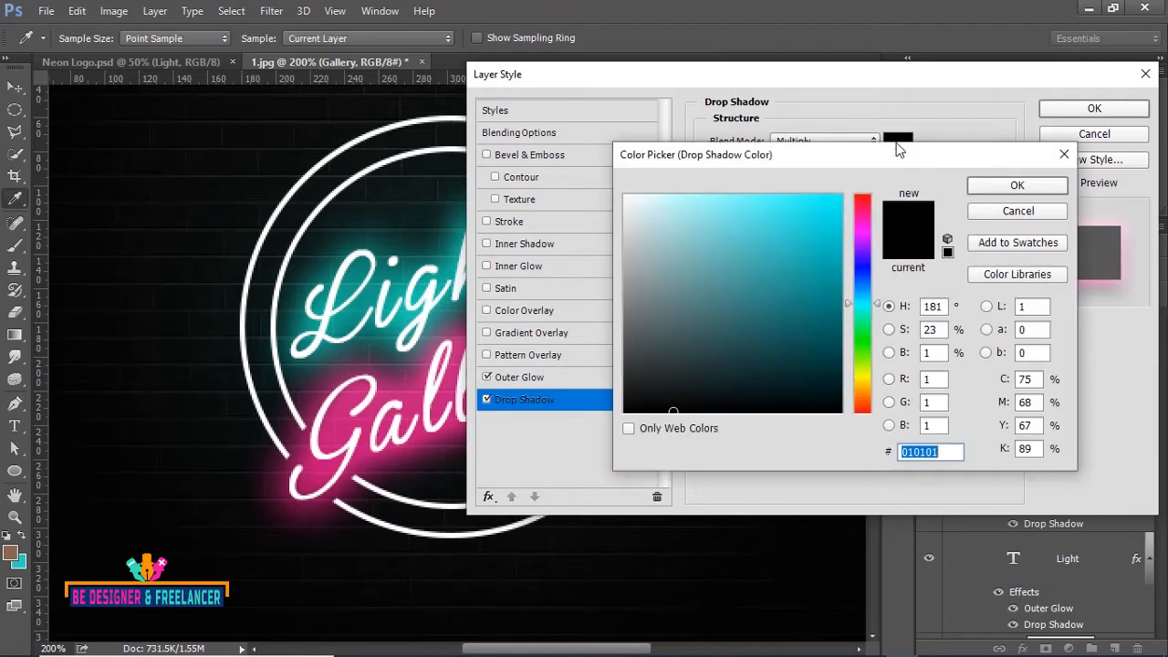
click(937, 449)
drag(936, 449, 883, 453)
key(ctrl+v)
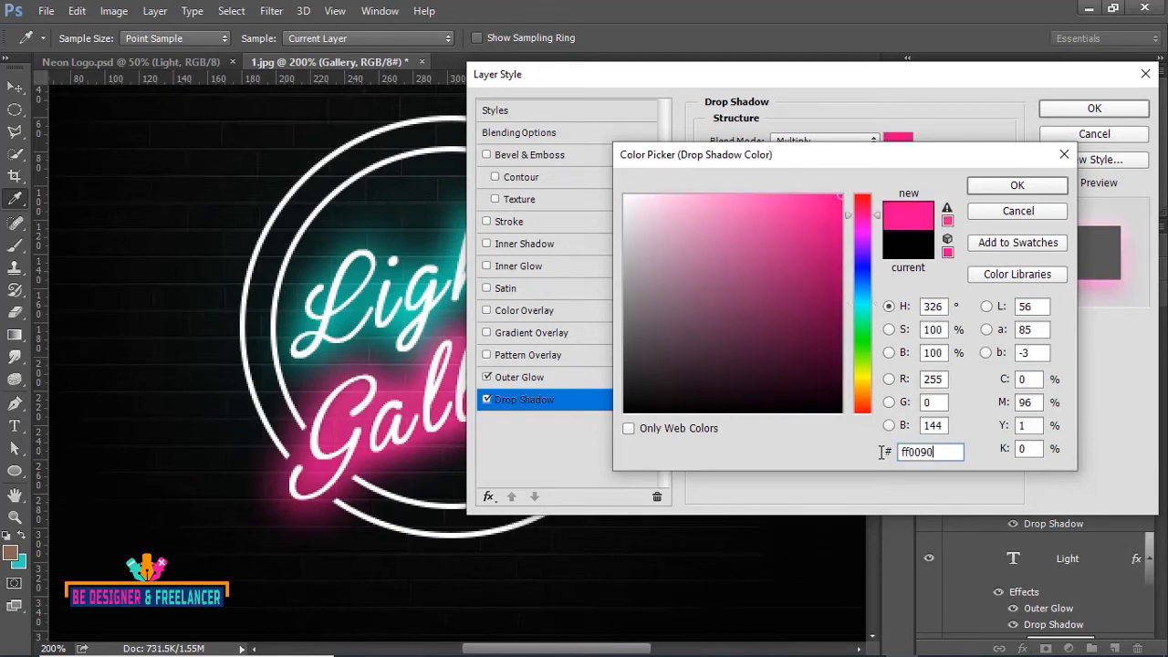
click(1015, 186)
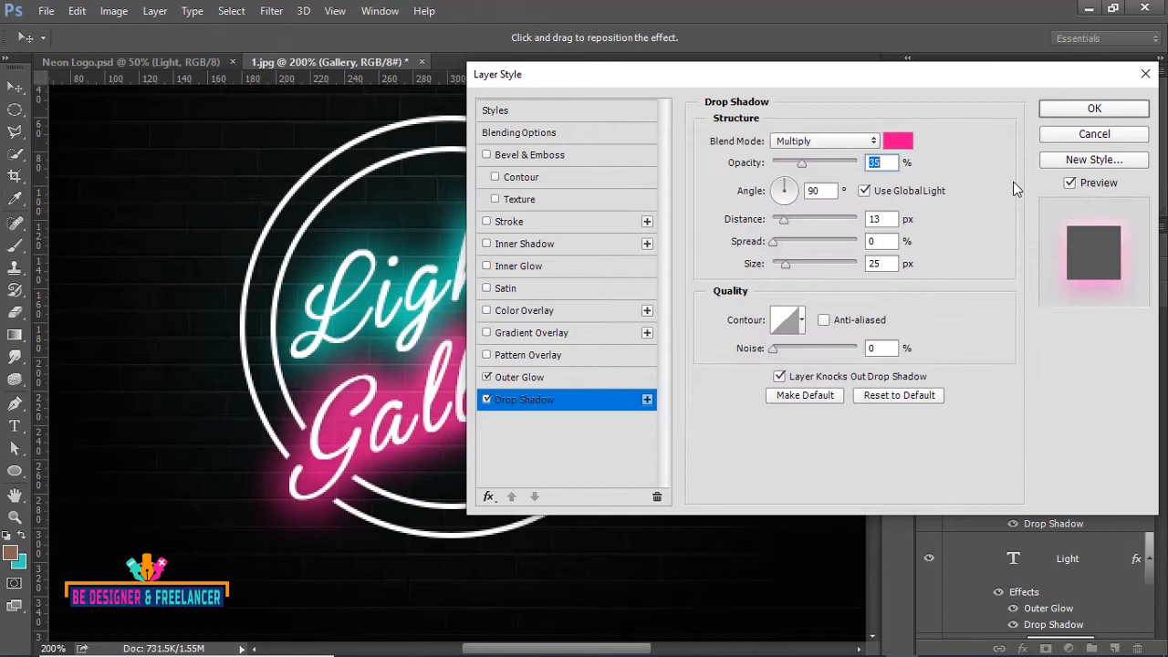
Set the "Gallery" drop shadow to Screen blend mode, 75% opacity, 10% spread and 120 px size
click(862, 142)
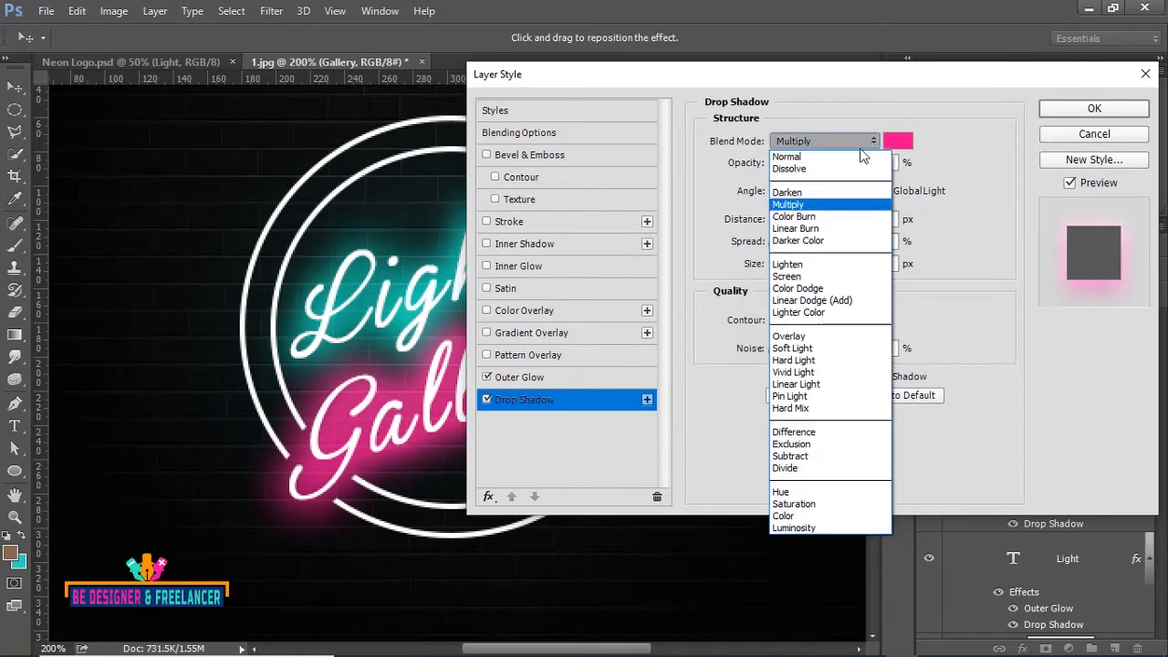
click(792, 275)
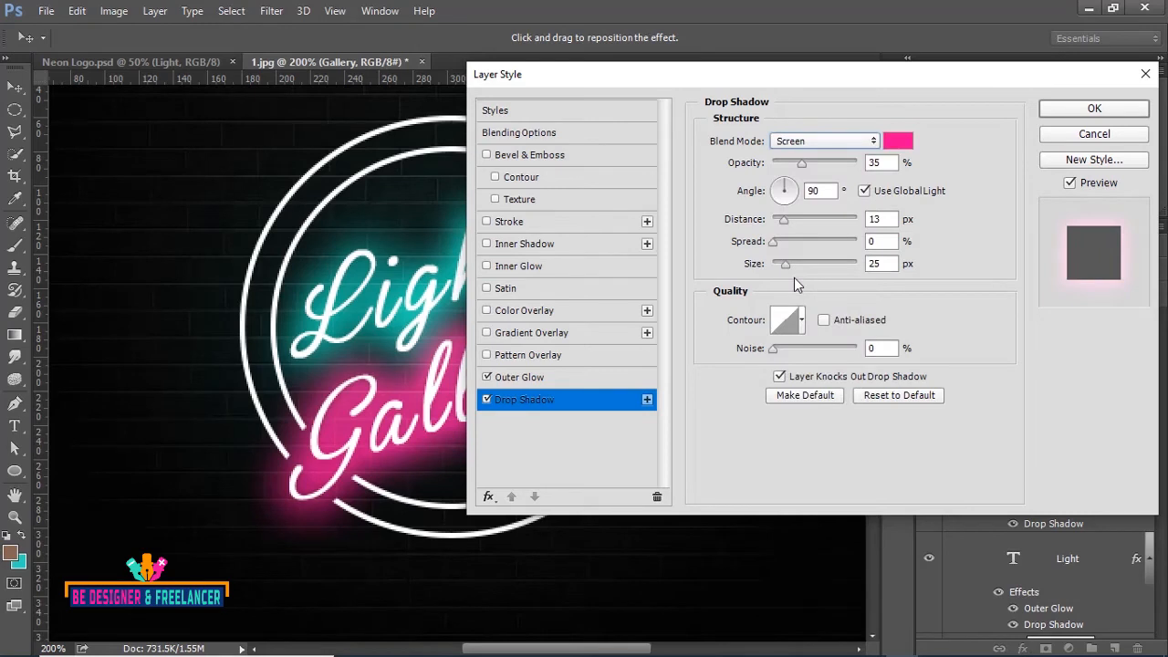
click(893, 161)
text(75)
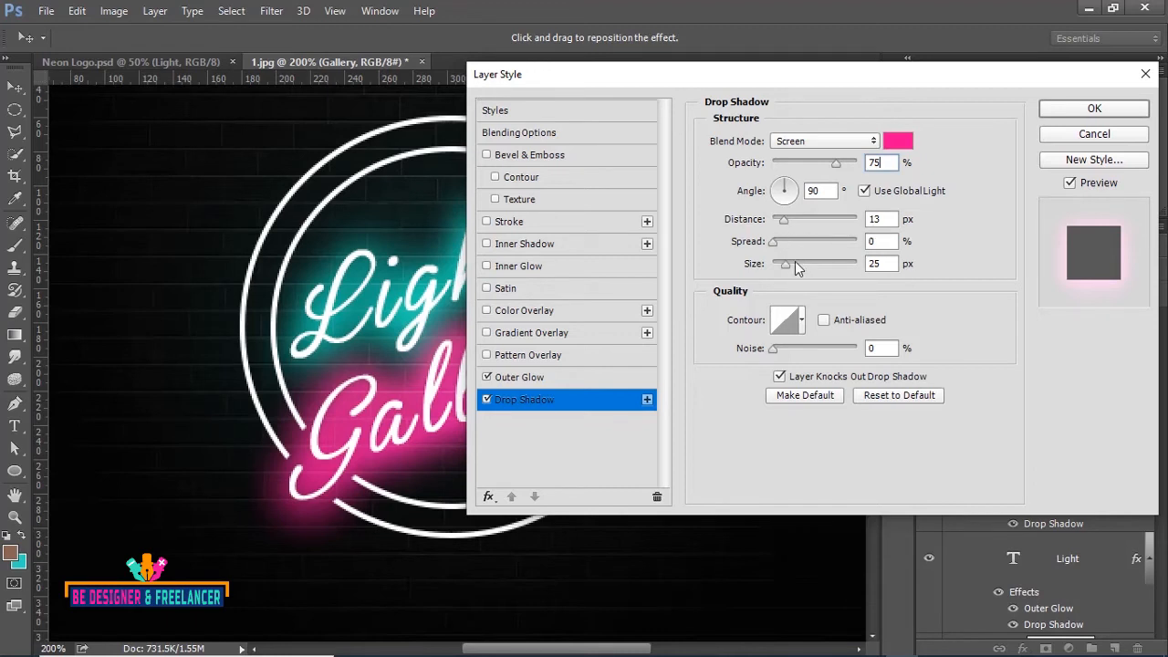
double_click(872, 241)
text(10)
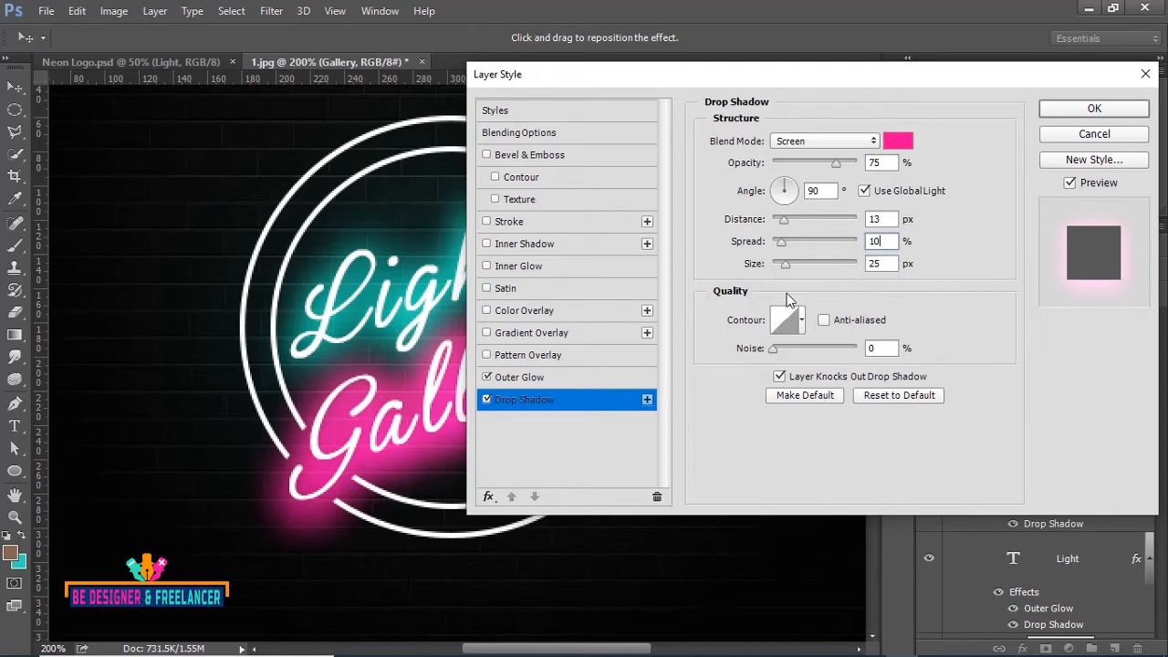
double_click(877, 263)
text(120)
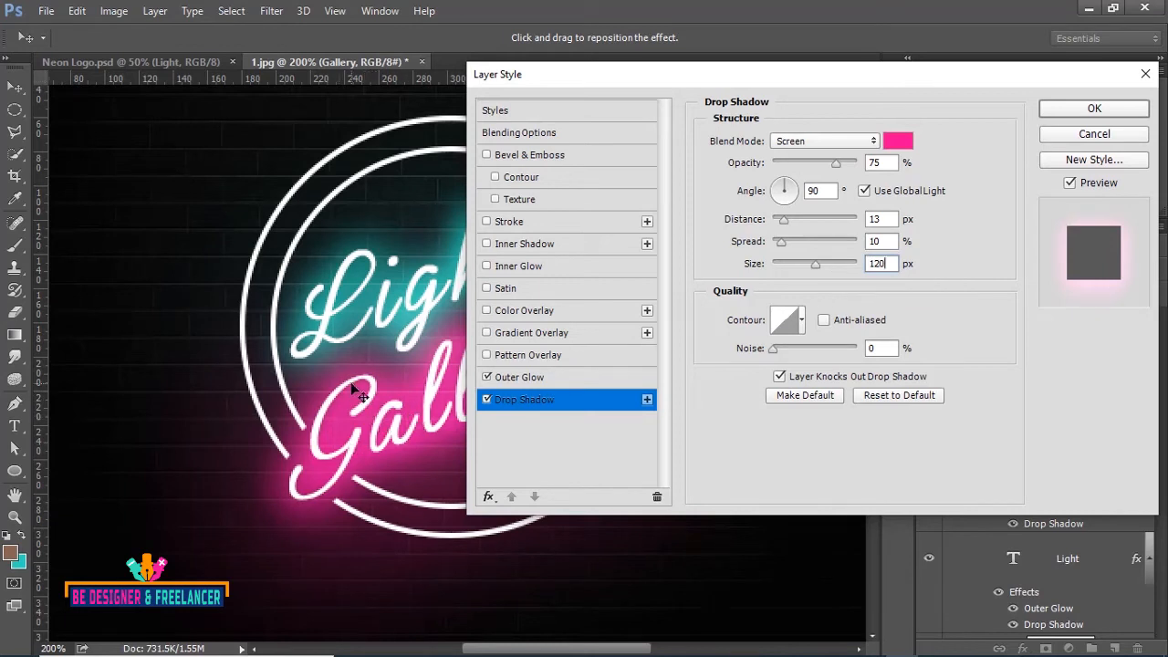
Reduce the "Gallery" outer glow spread to 5% and apply the layer style
click(532, 378)
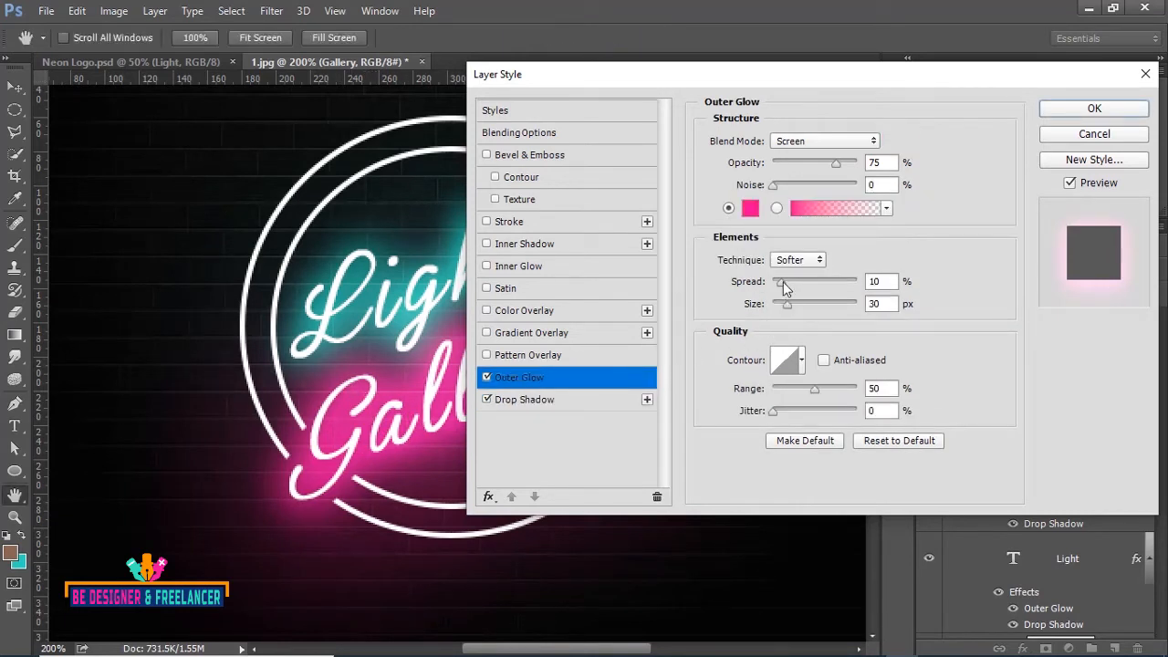
drag(783, 282, 777, 280)
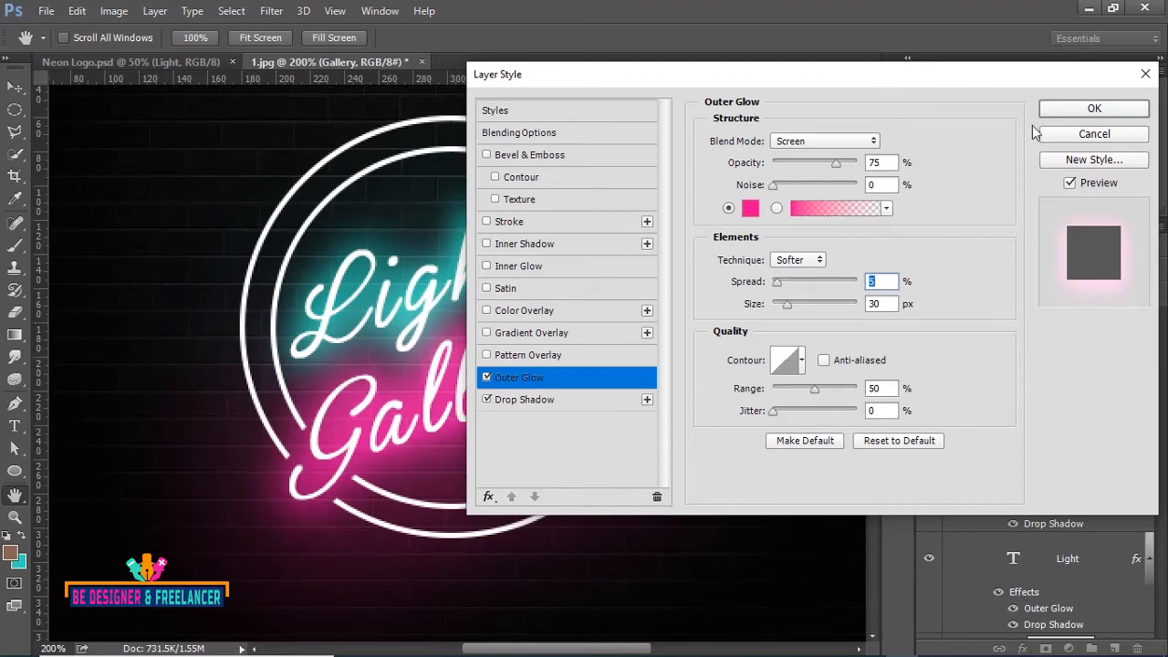
click(1079, 110)
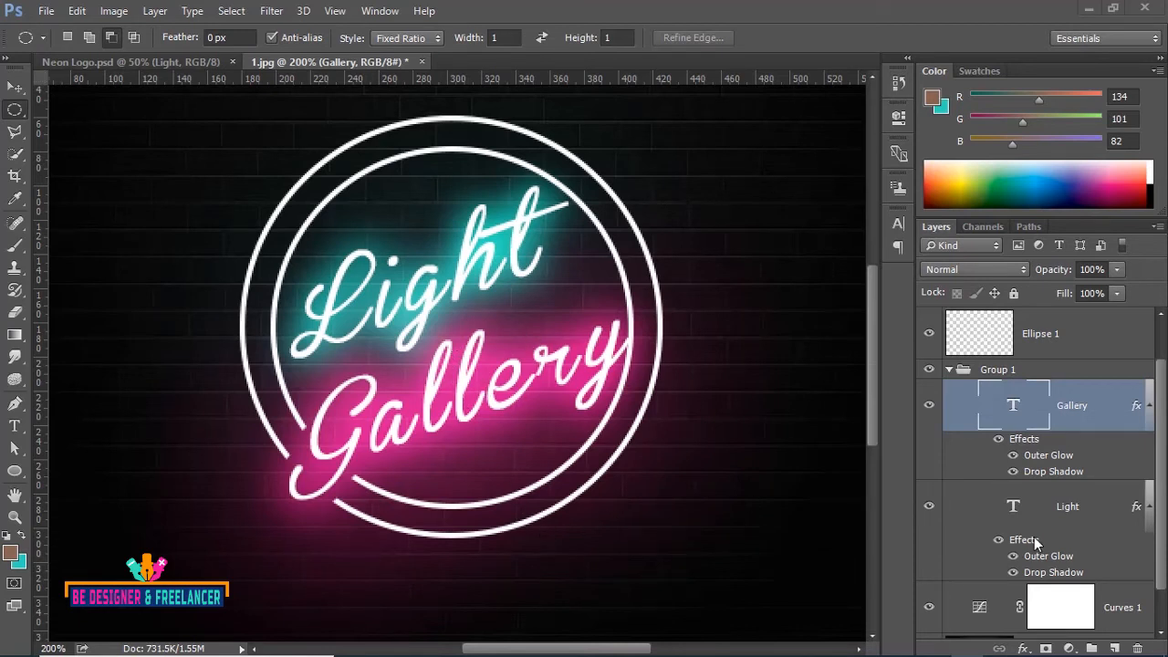
Copy the layer style of the "Gallery" text layer and paste it onto the Ellipse 1 copy layer
scroll(1033, 538, up, 1)
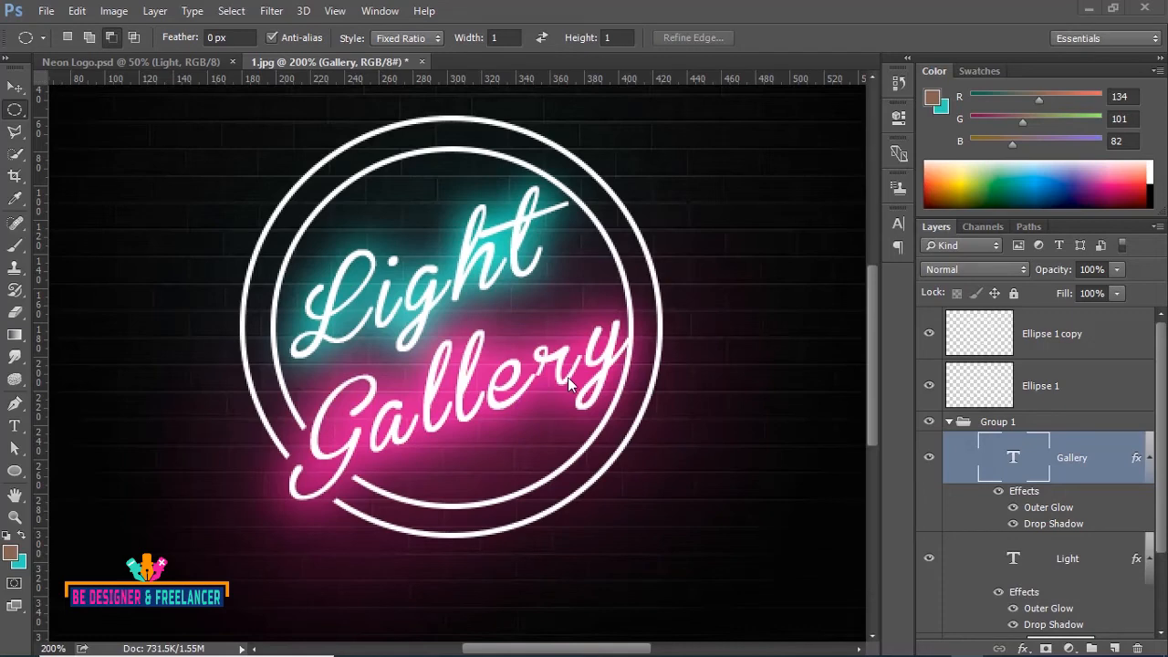
right_click(1110, 464)
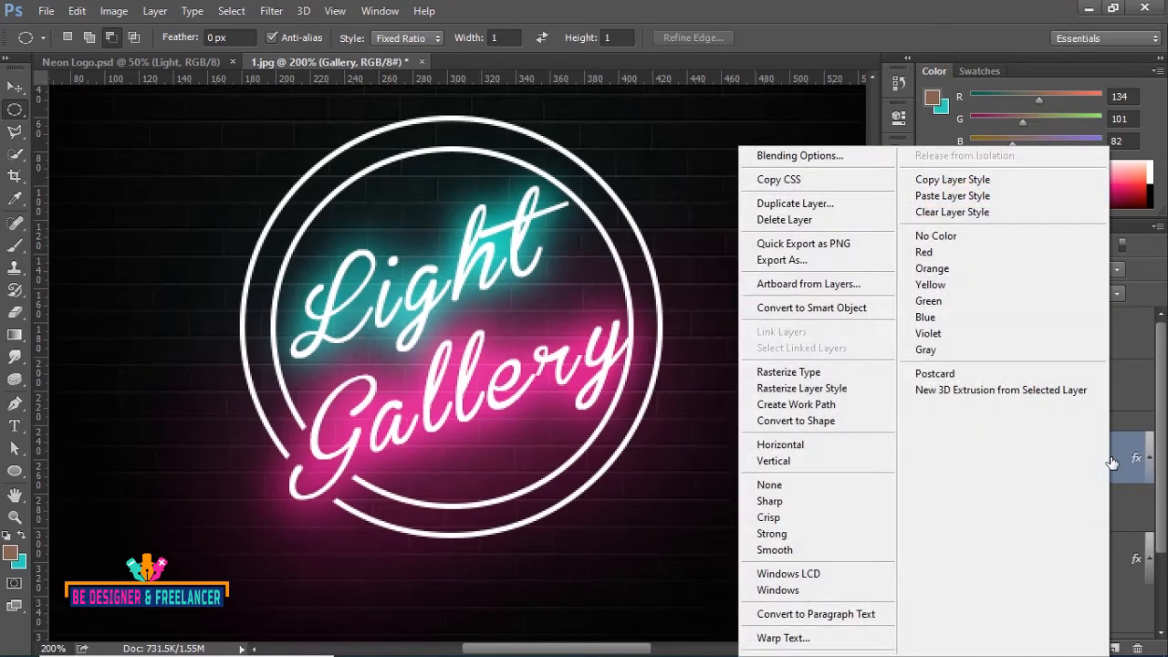
click(968, 185)
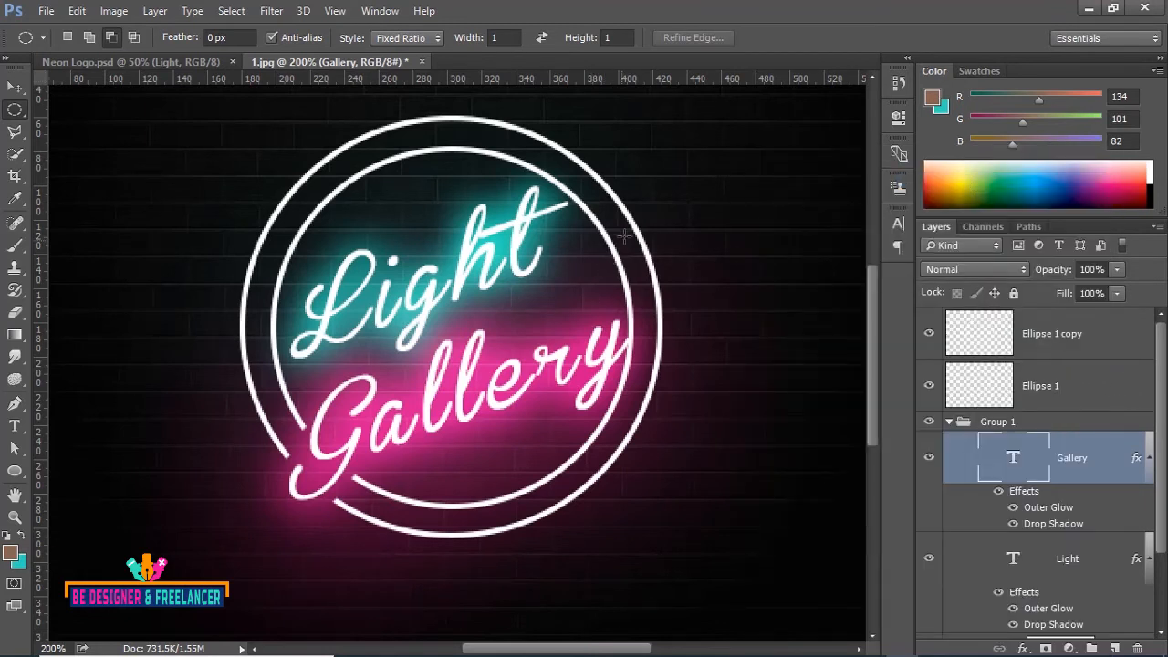
click(1045, 336)
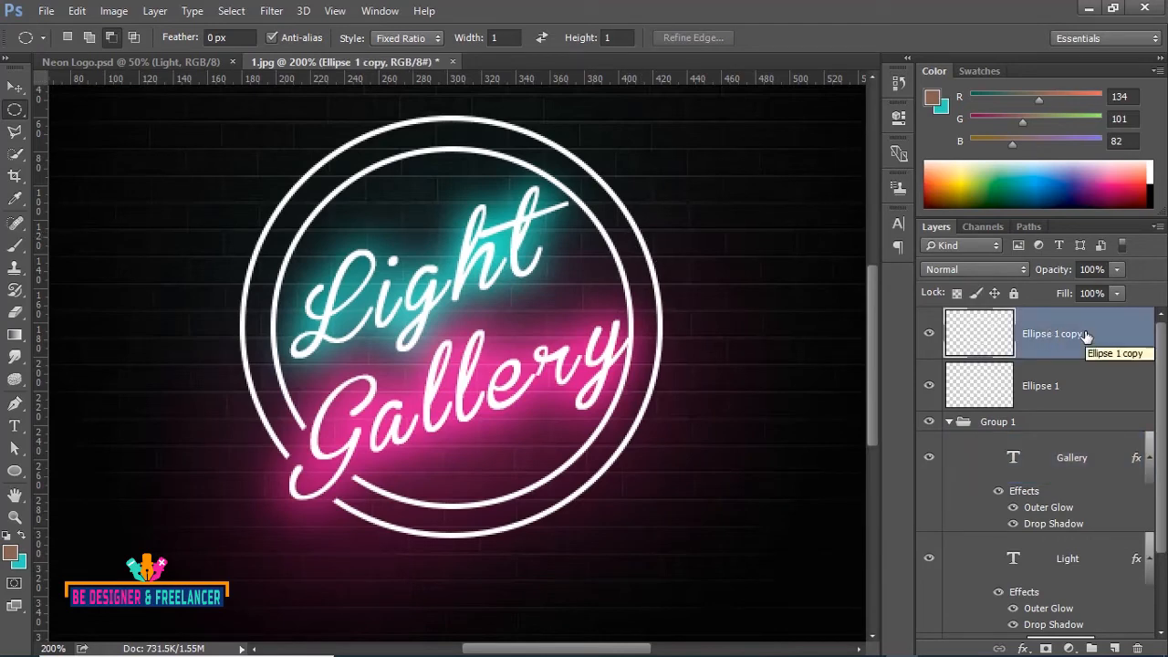
right_click(1086, 337)
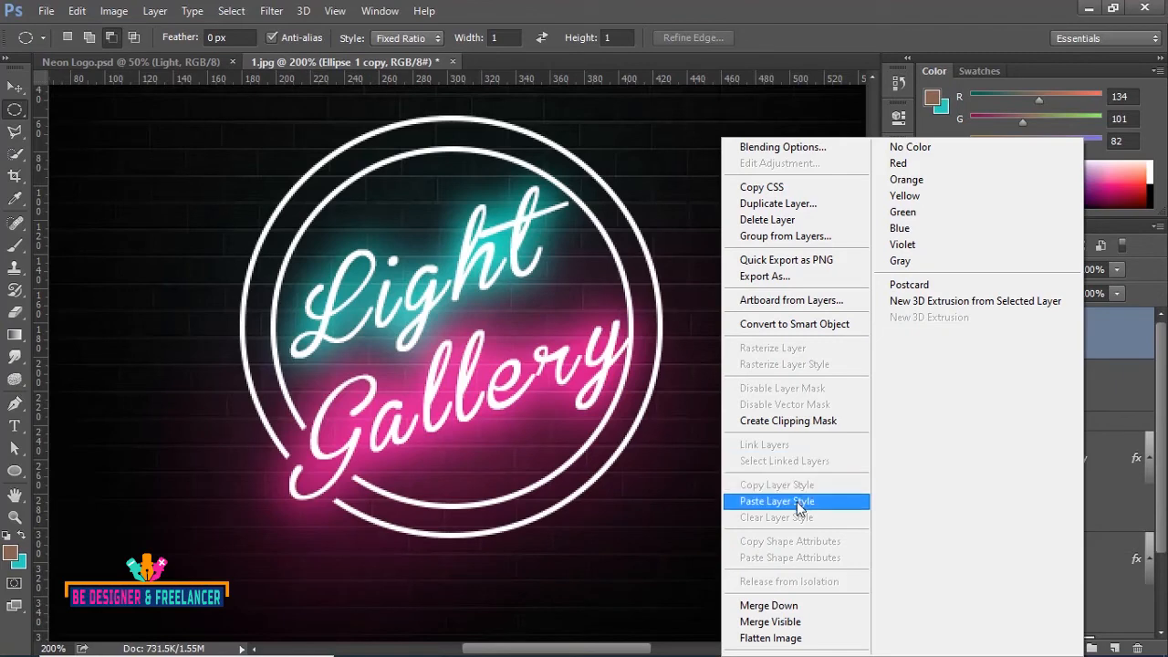
click(777, 501)
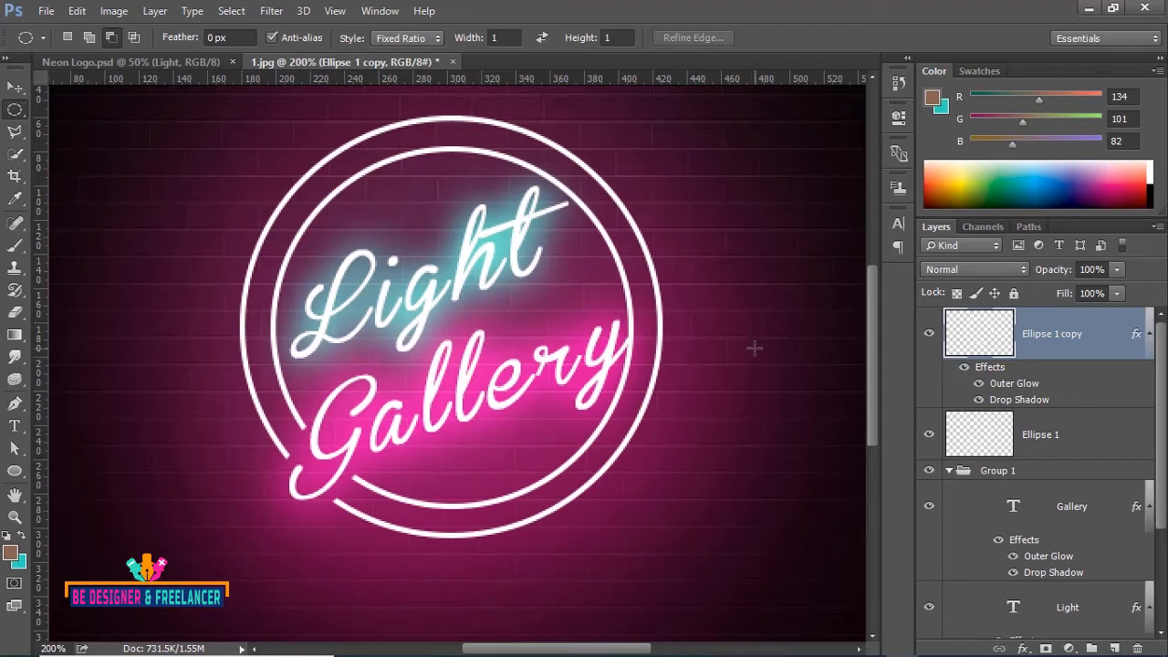
Set the Ellipse 1 copy outer glow to 4% spread and 9 px size, and apply the layer style
double_click(992, 374)
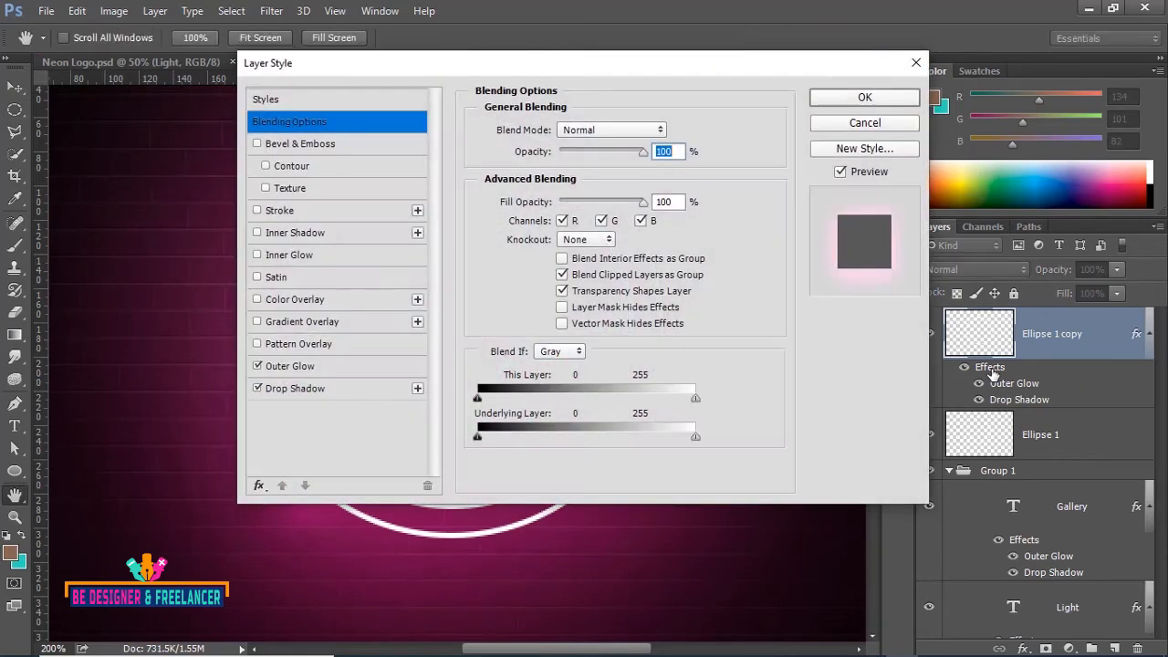
drag(371, 68, 780, 79)
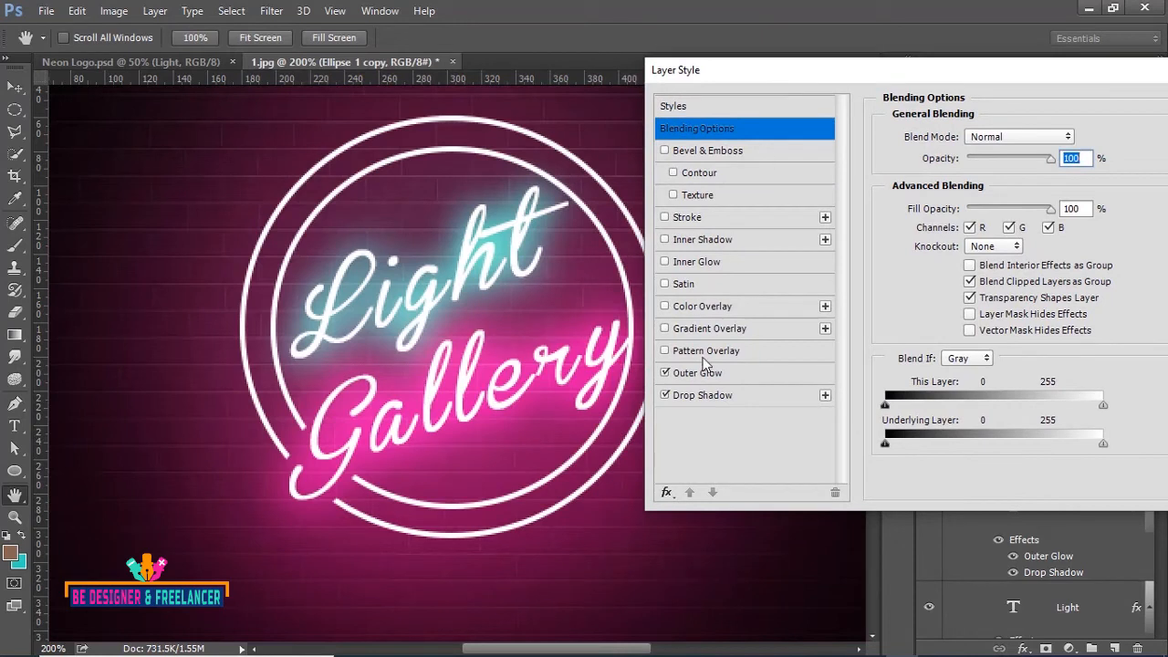
click(704, 376)
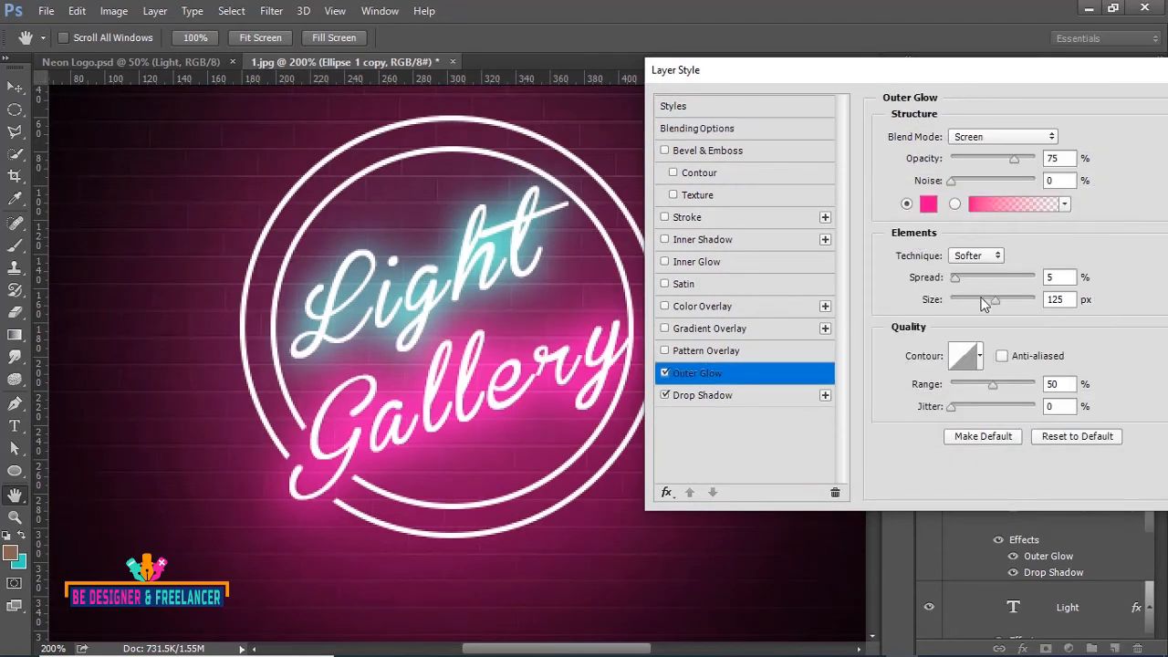
drag(955, 278, 960, 310)
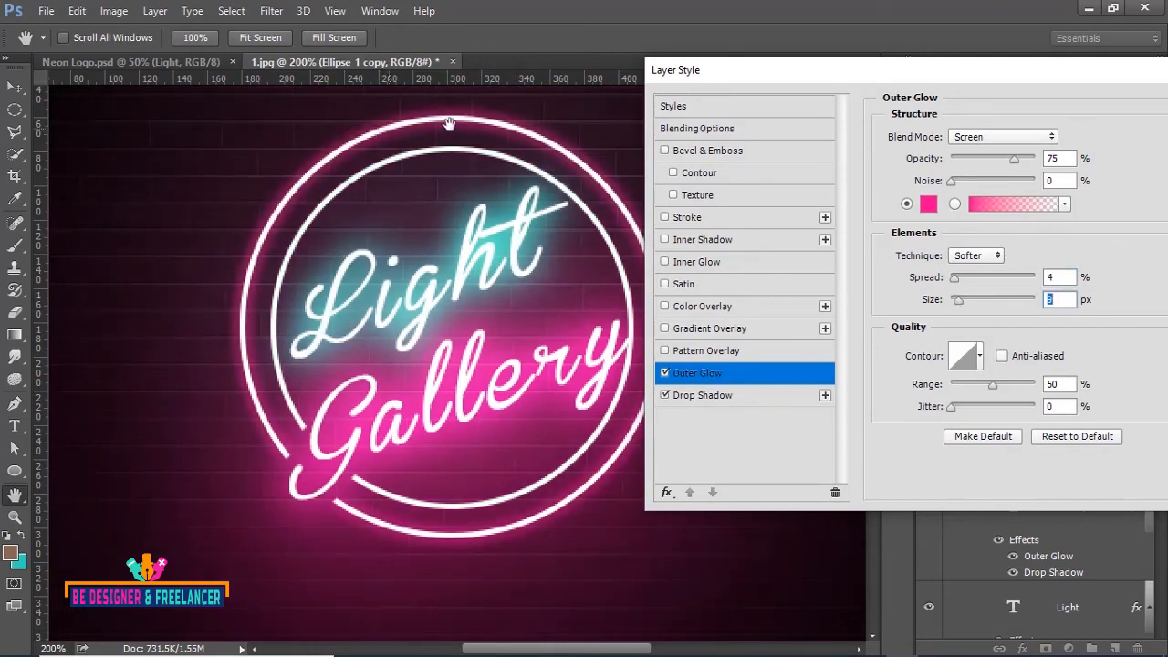
drag(992, 72, 626, 73)
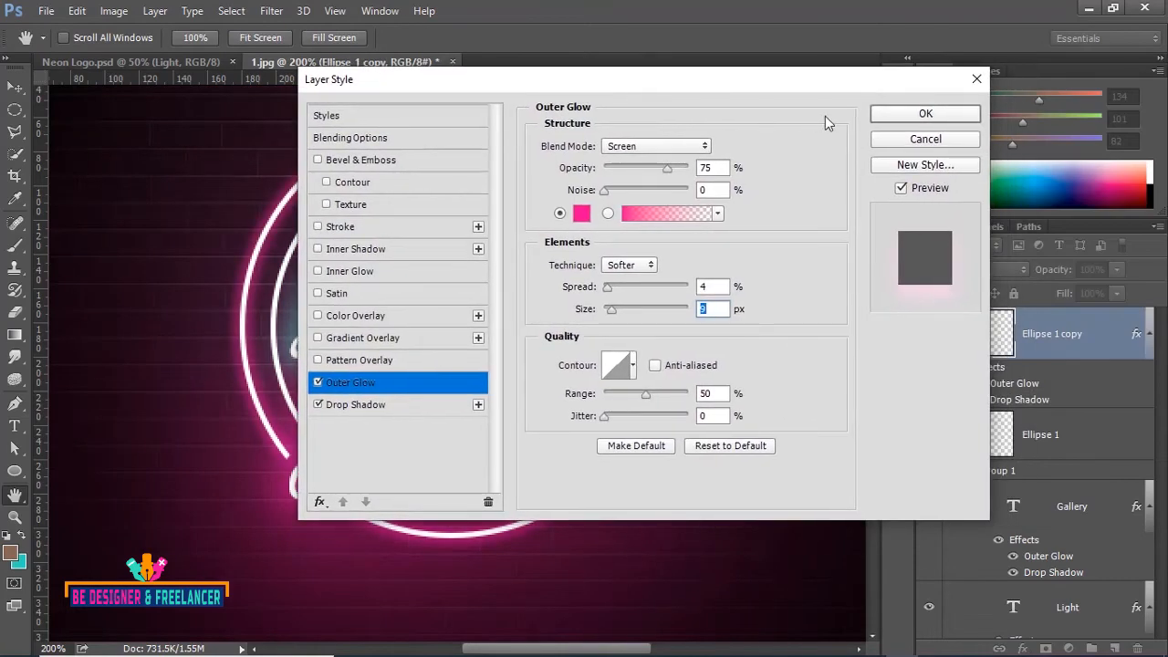
click(923, 113)
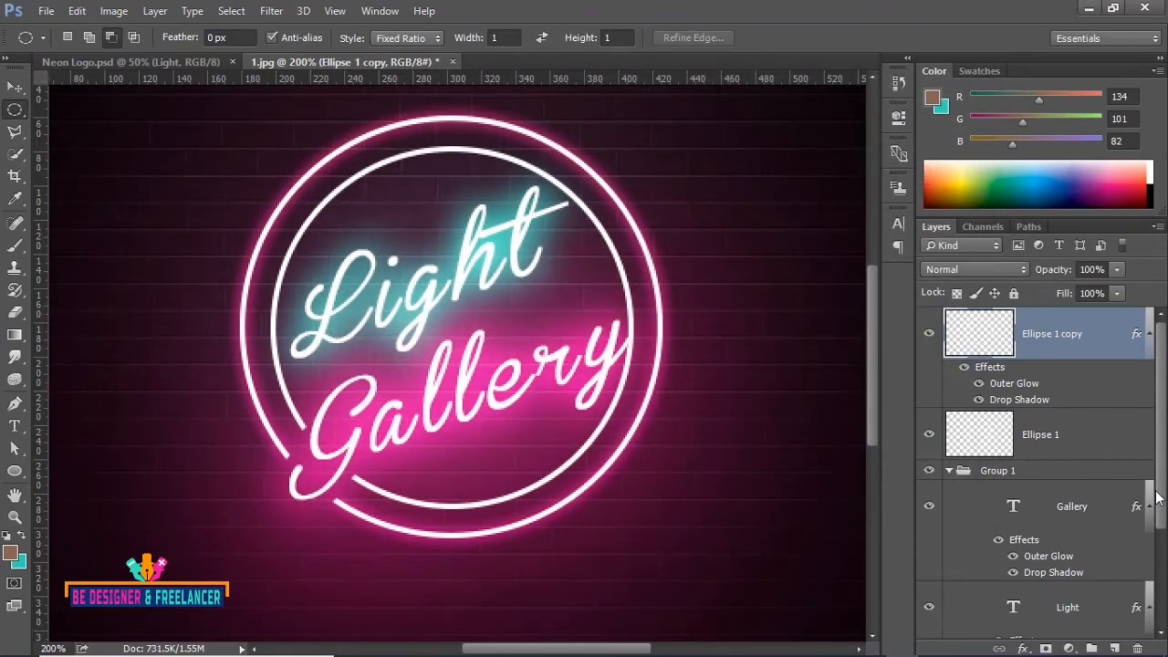
Copy the layer style of the "Light" text layer and paste it onto the Ellipse 1 layer
drag(1161, 493, 1164, 570)
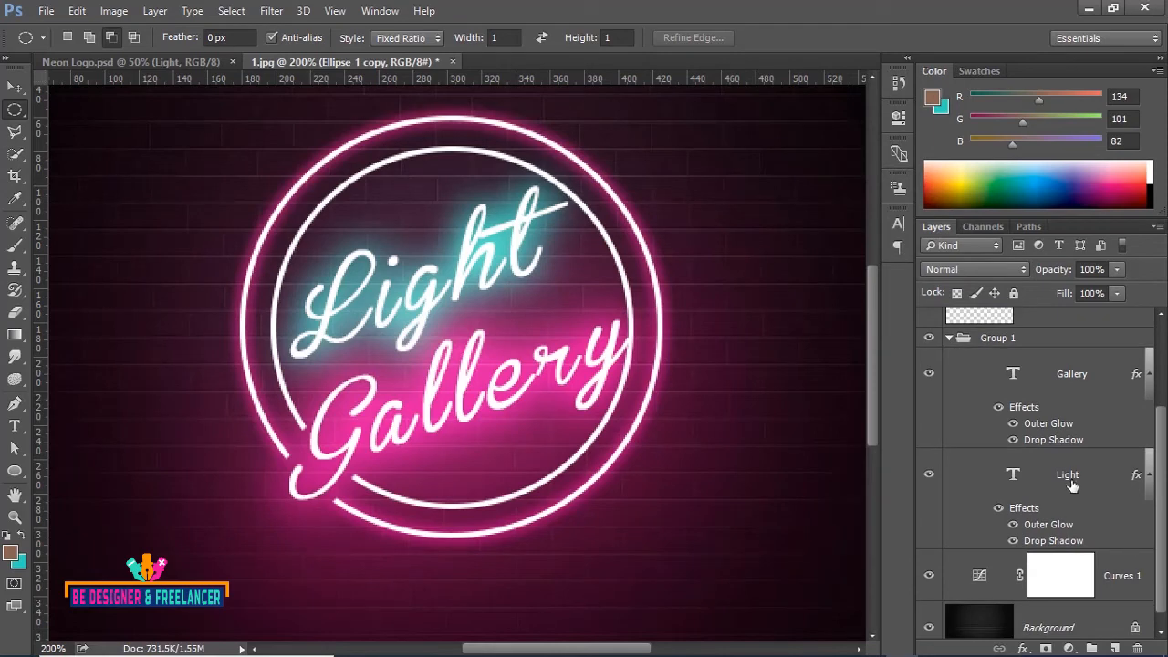
click(1070, 481)
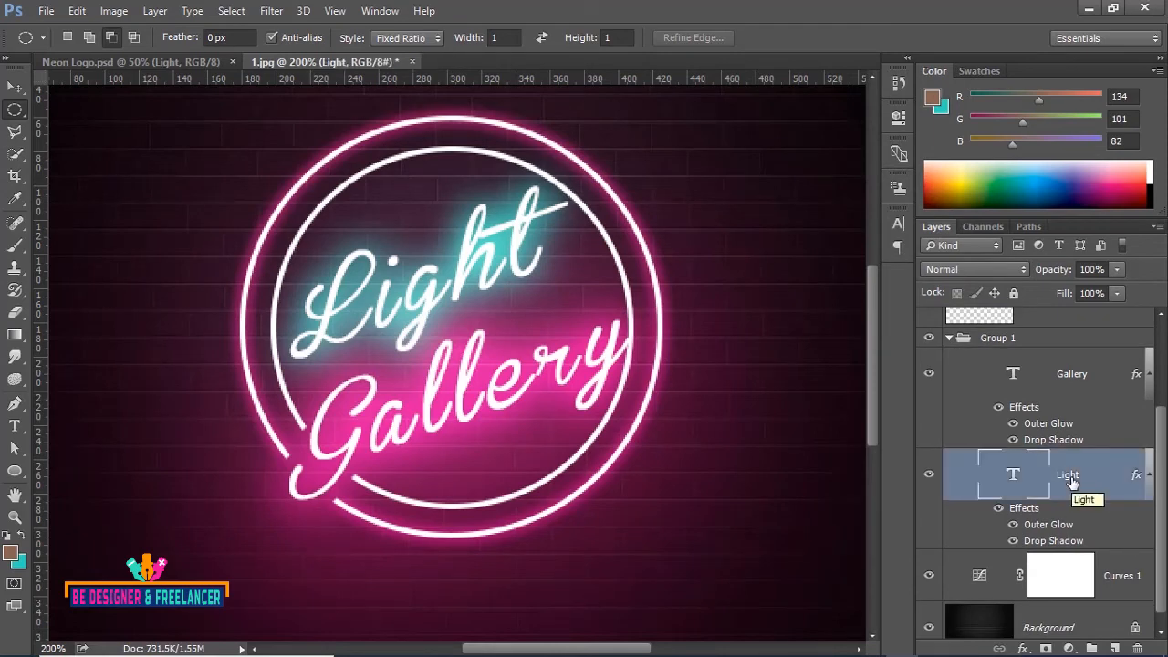
right_click(1071, 481)
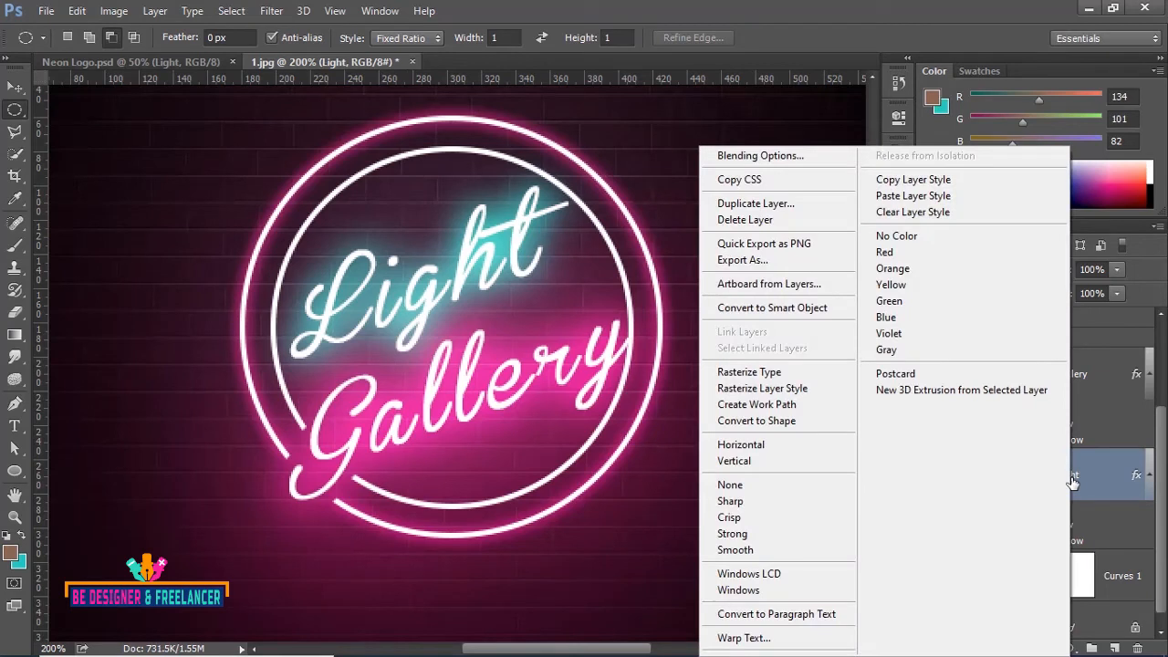
click(937, 182)
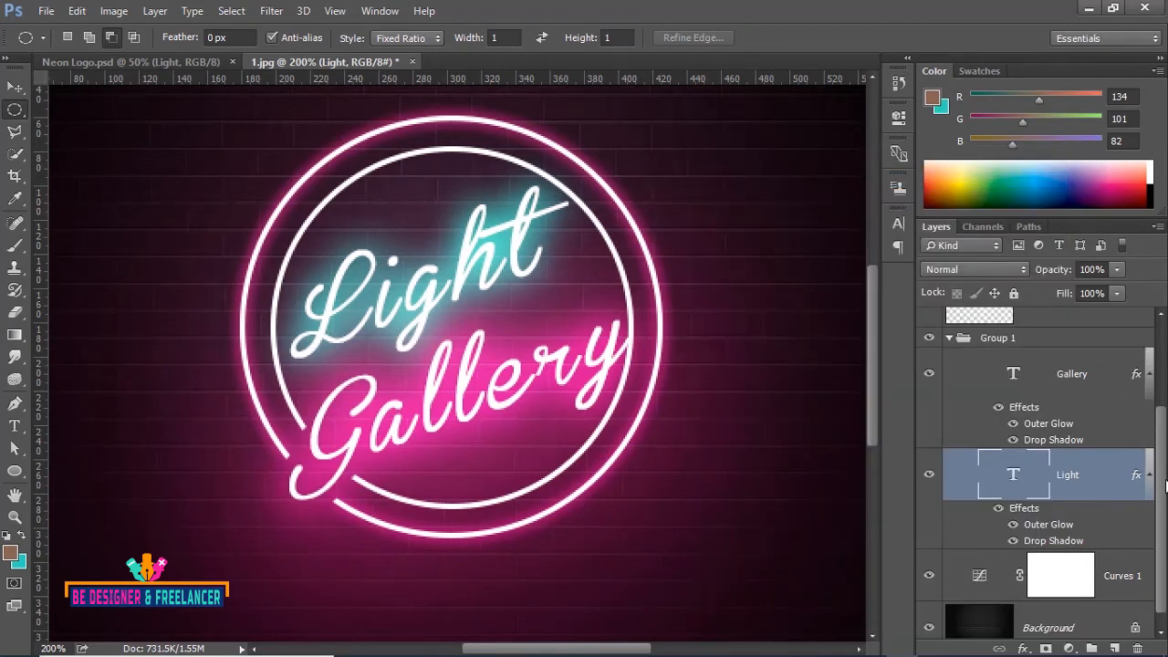
scroll(1159, 490, up, 3)
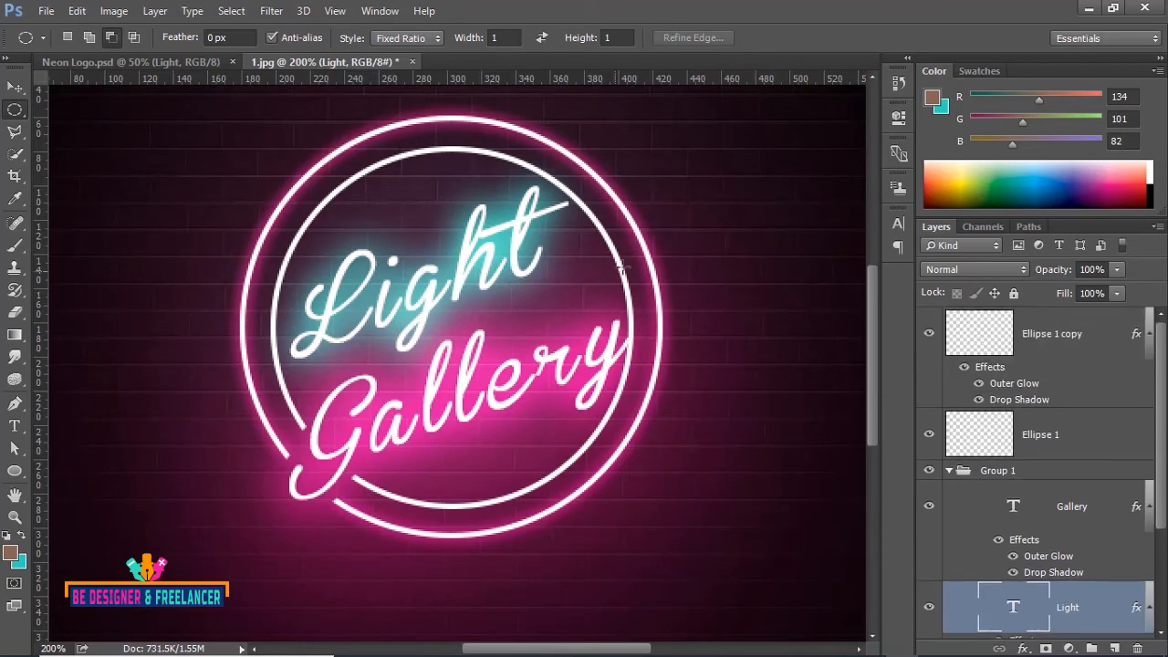
click(1049, 441)
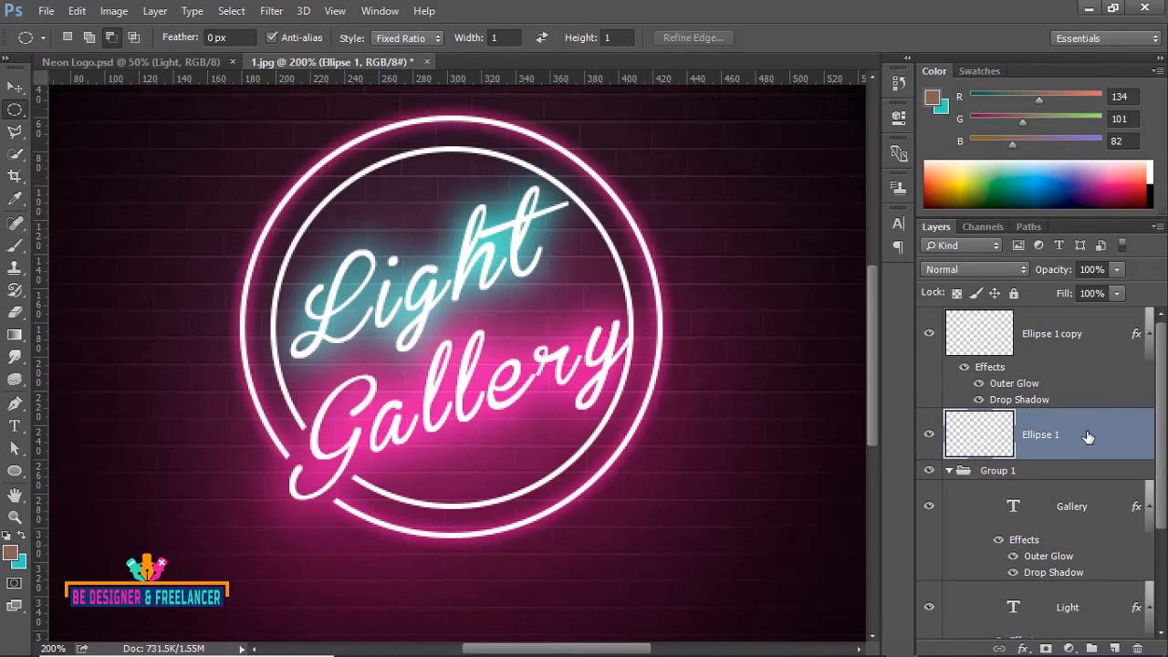
right_click(1087, 437)
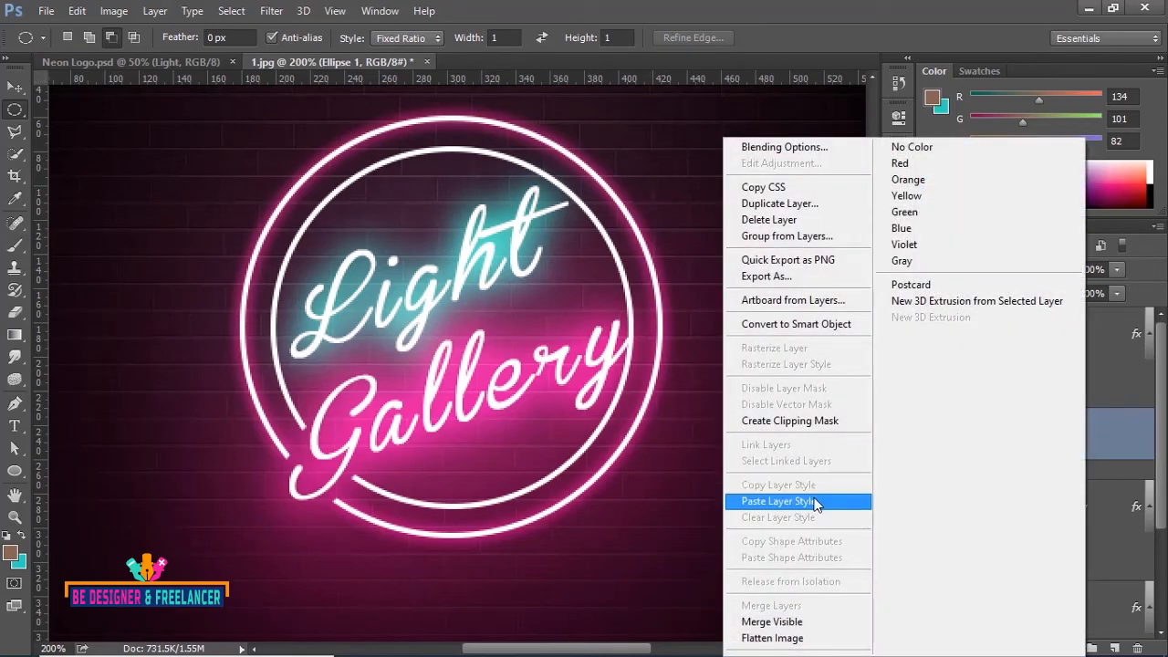
click(815, 500)
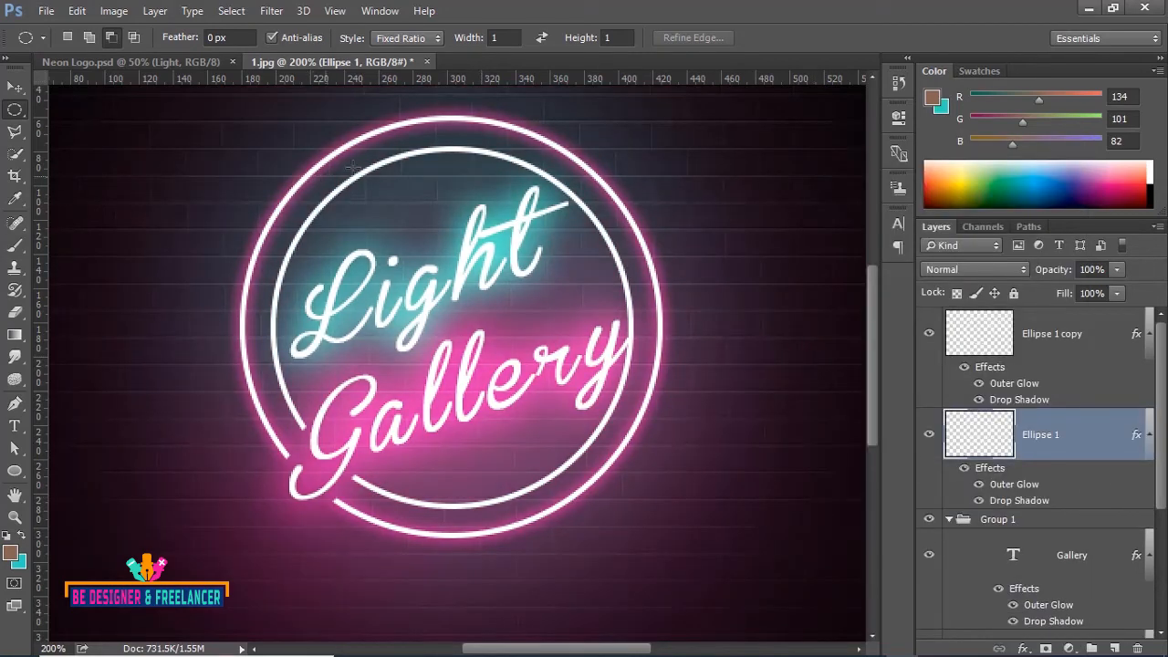
Set the Ellipse 1 outer glow size to 27 px and apply the layer style
double_click(999, 472)
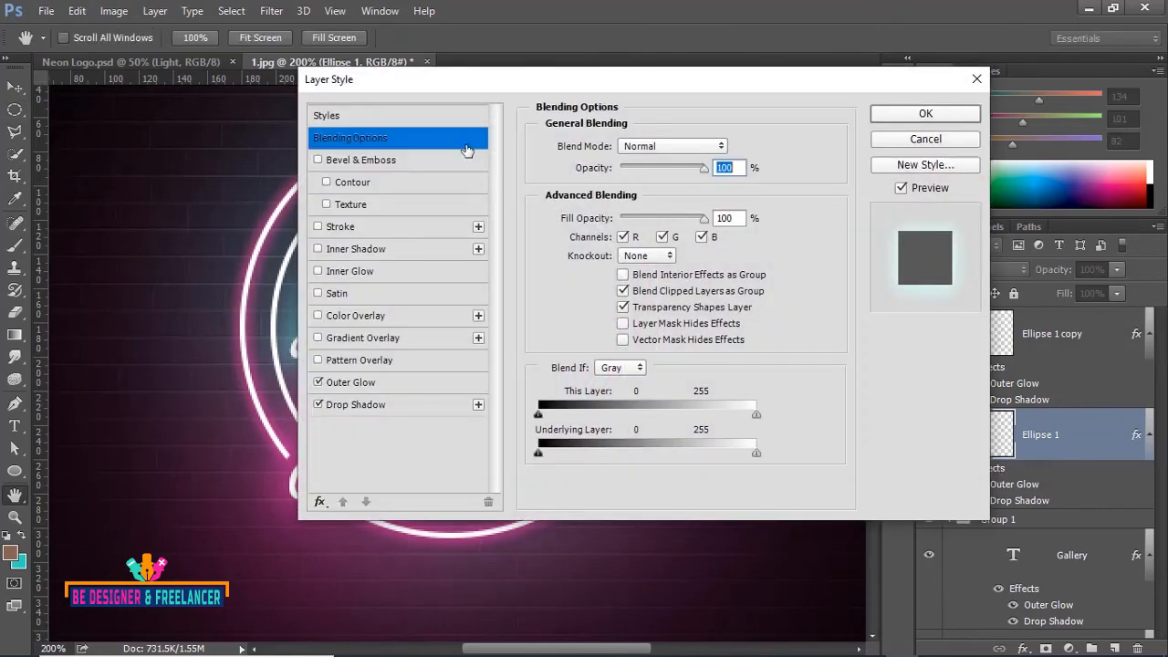
drag(499, 79, 762, 100)
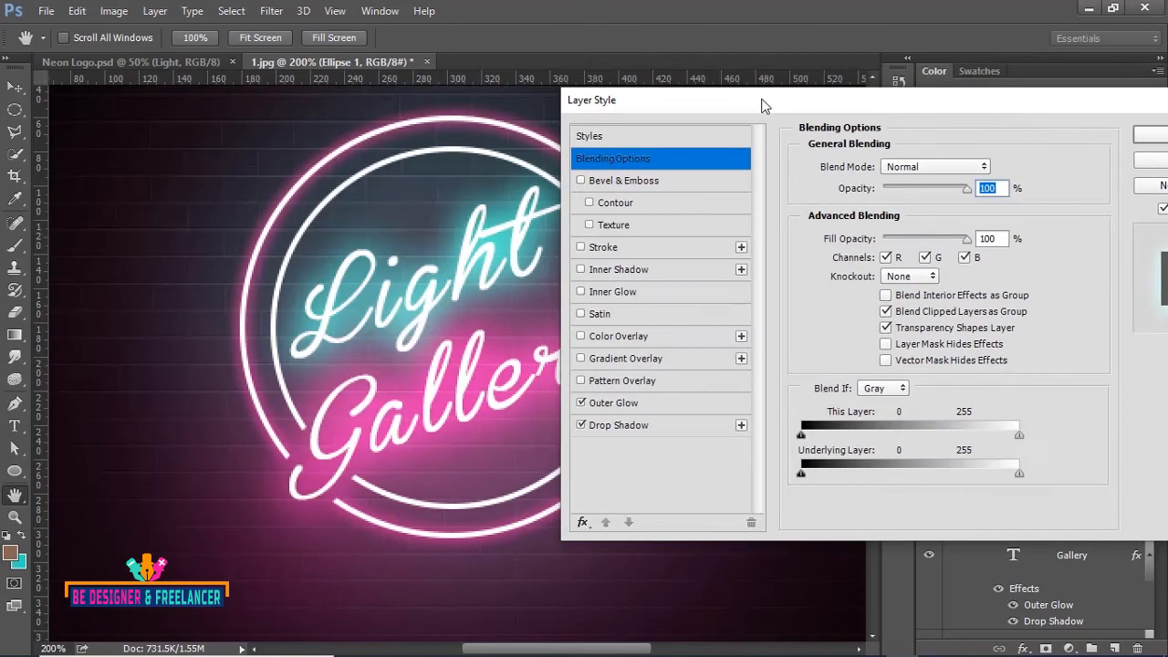
click(610, 402)
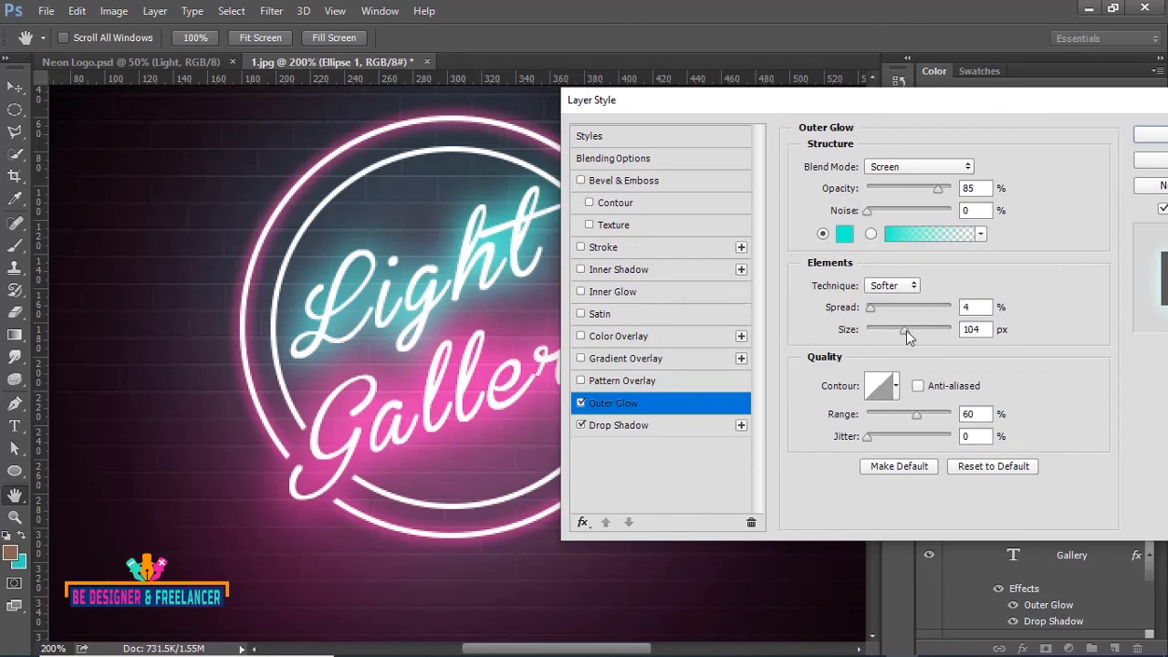
drag(907, 331, 880, 327)
click(1149, 134)
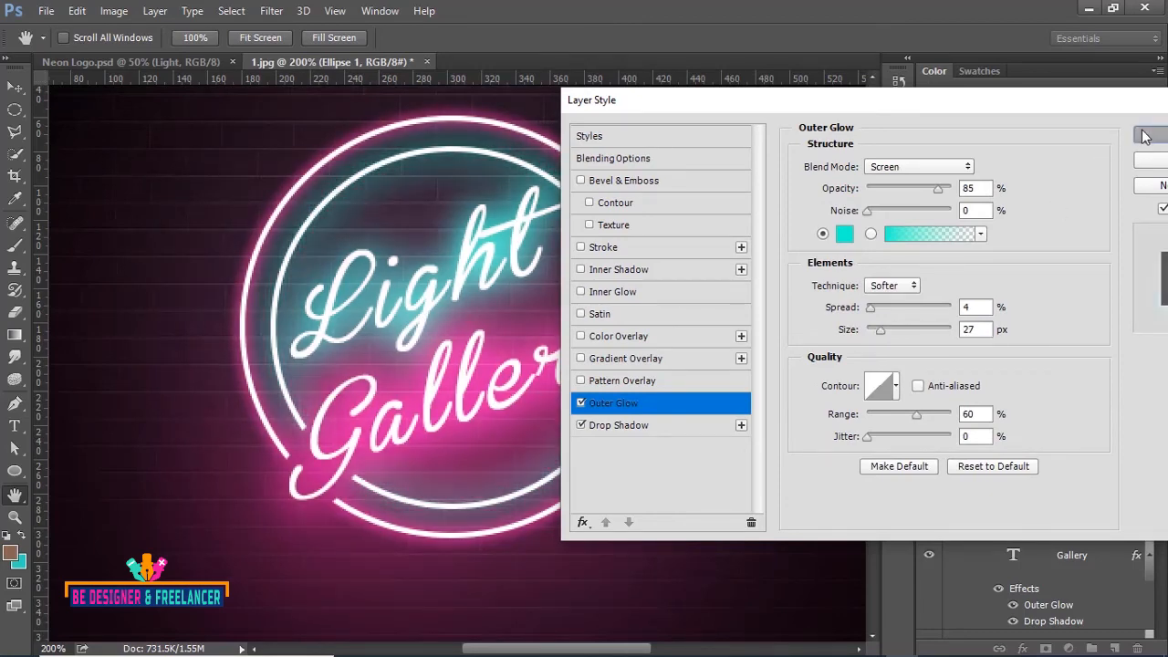
Reduce the "Gallery" text layer's outer glow size to 9 px and apply the layer style
drag(737, 213, 641, 258)
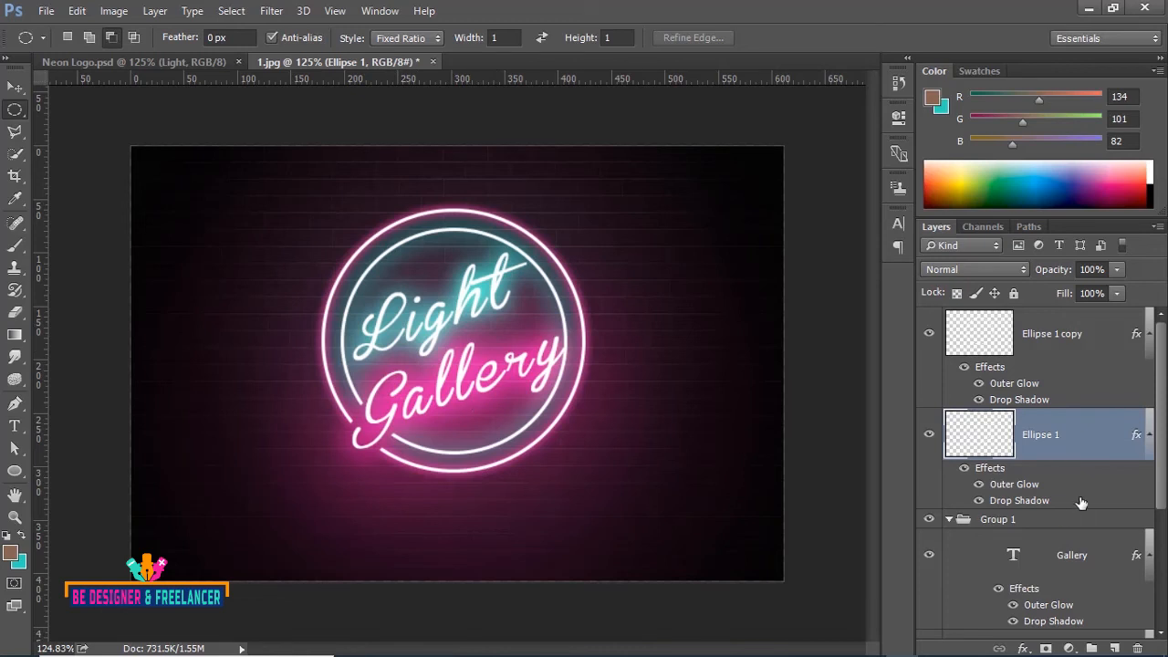
scroll(1080, 504, down, 3)
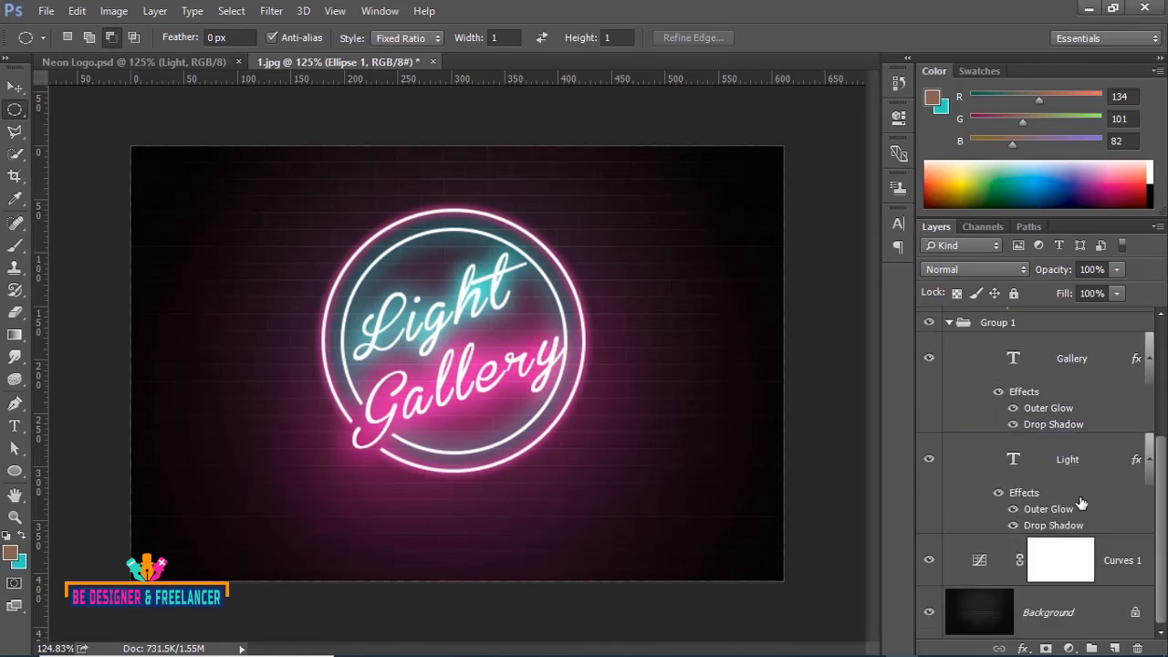
click(1030, 399)
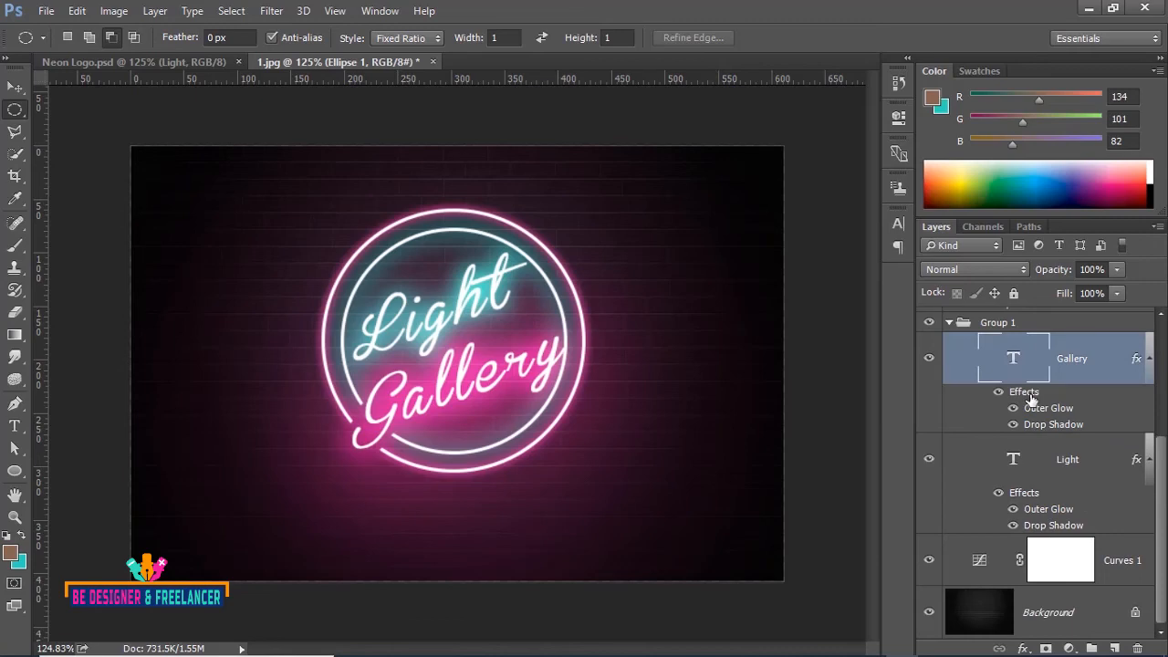
double_click(1029, 400)
drag(612, 69, 962, 99)
click(655, 399)
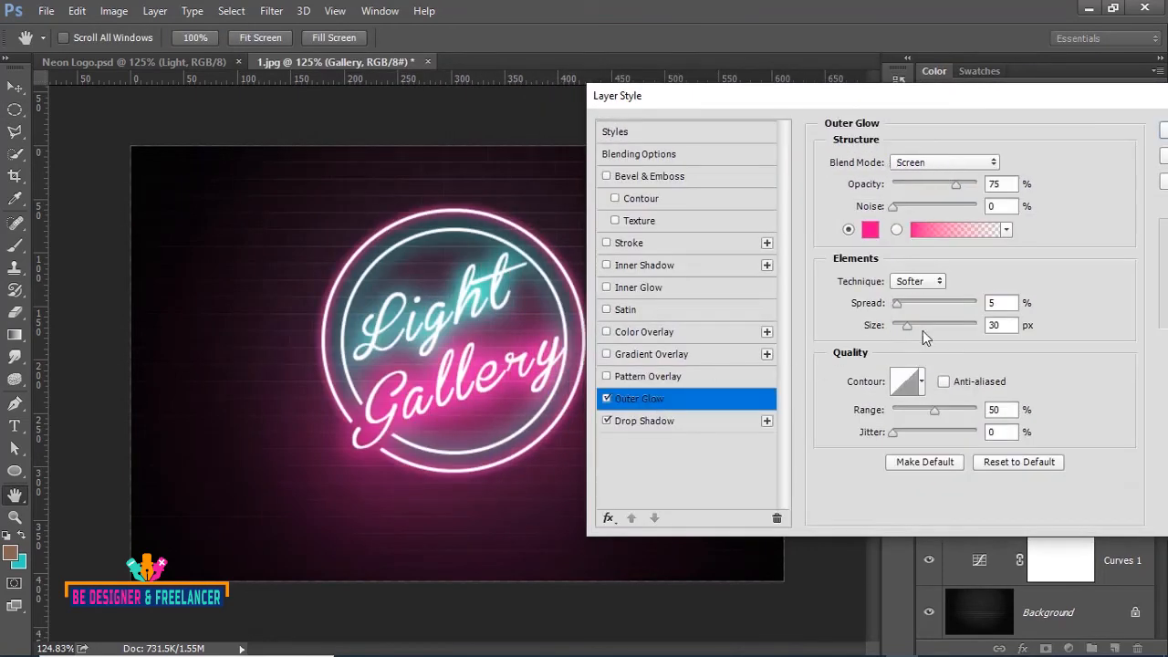
drag(905, 327, 900, 326)
drag(933, 96, 631, 114)
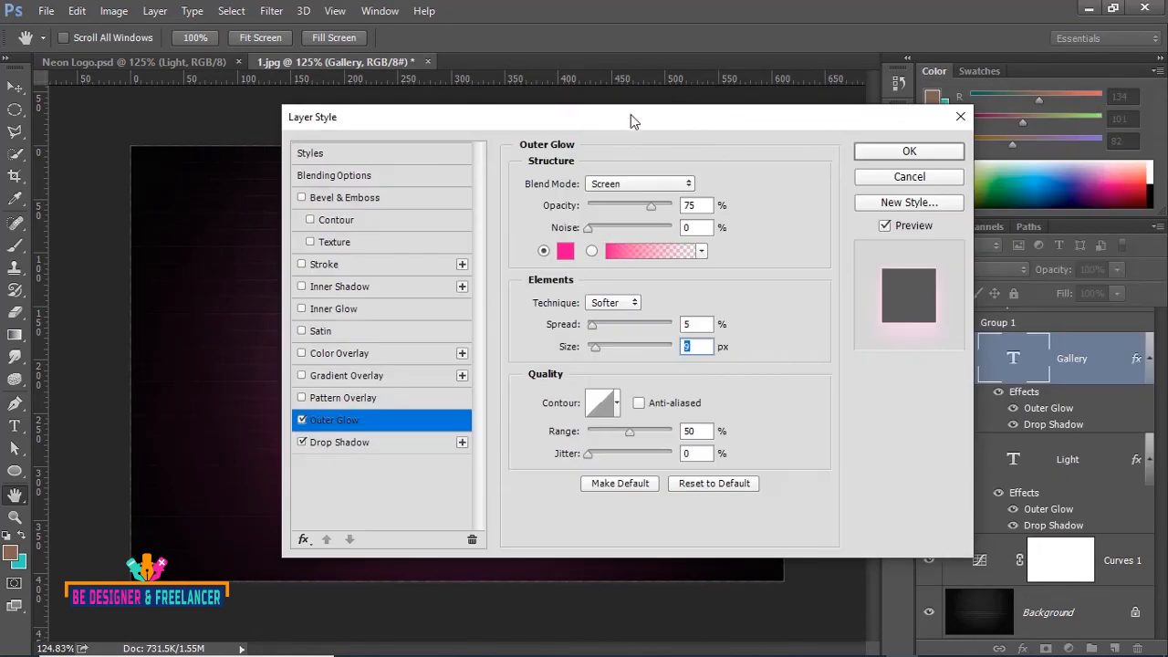
click(909, 150)
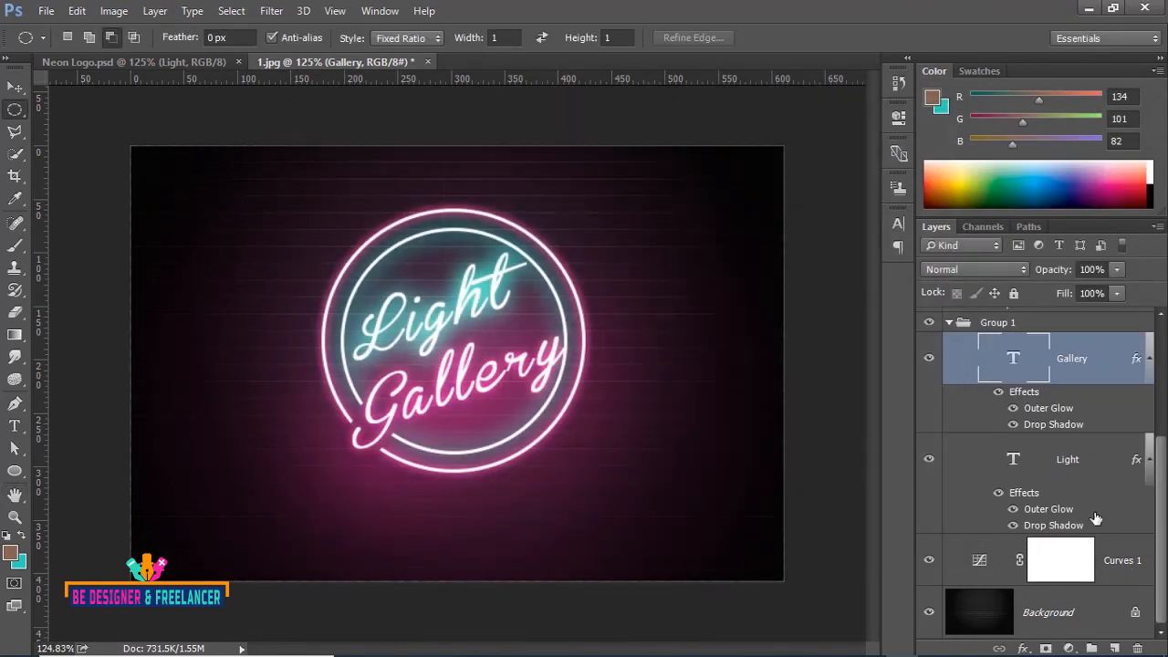
Reduce the "Light" text layer's outer glow size to 16 px and apply the layer style
click(1025, 496)
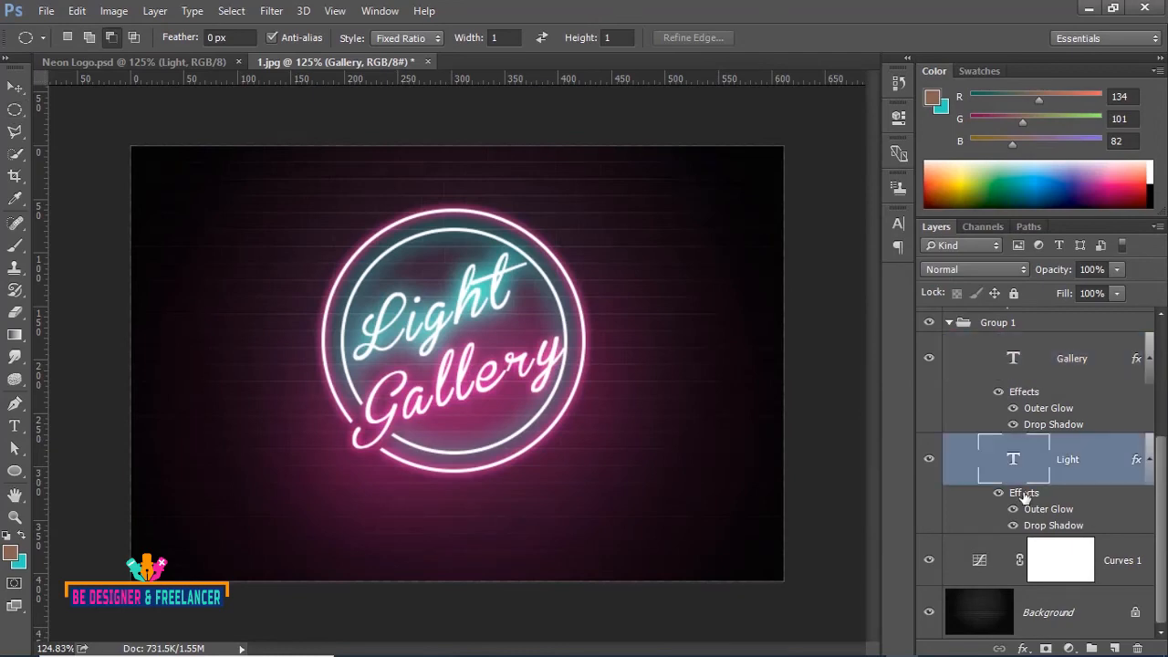
double_click(1023, 495)
drag(761, 119, 1090, 108)
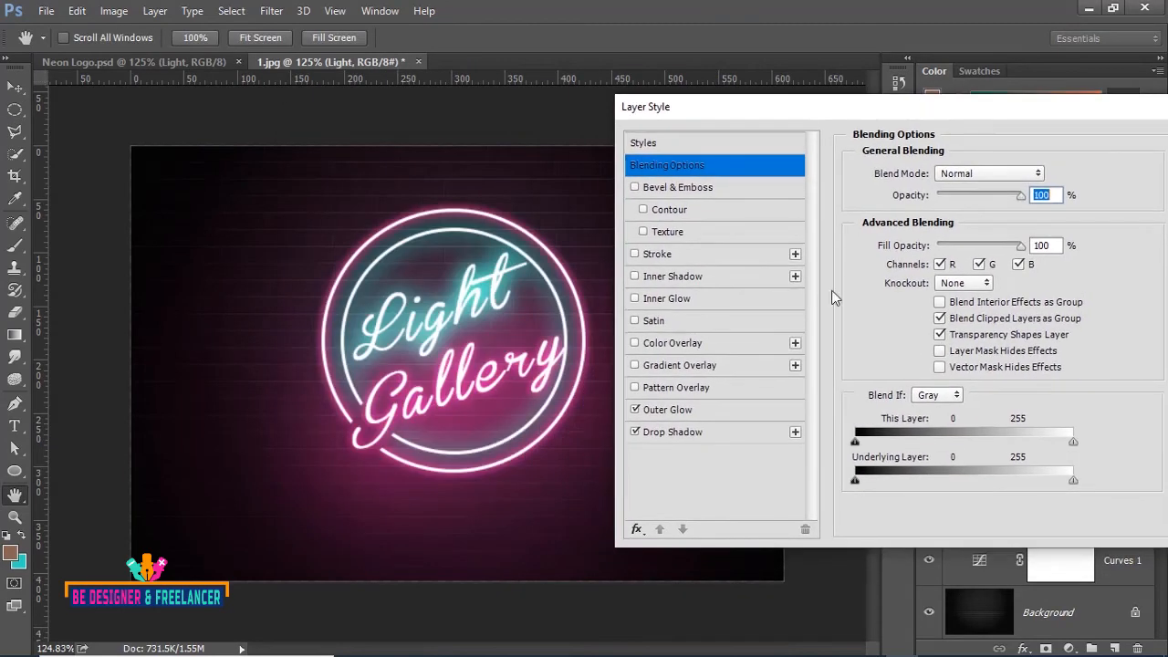
click(671, 409)
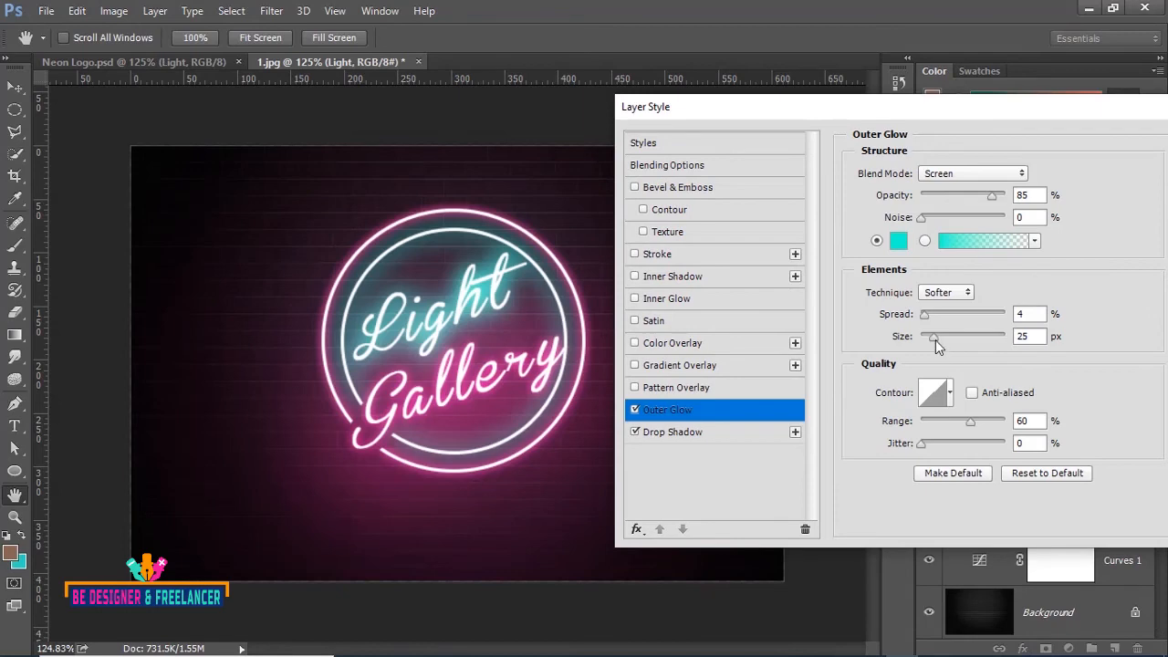
drag(935, 339, 932, 339)
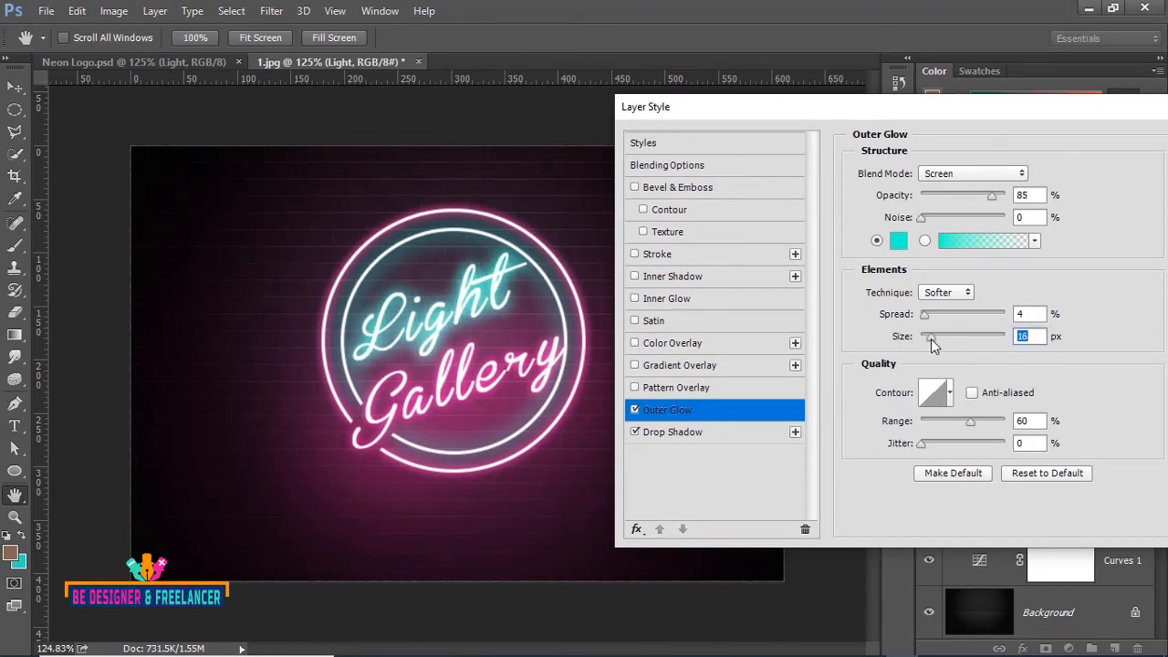
drag(813, 109, 430, 119)
click(861, 151)
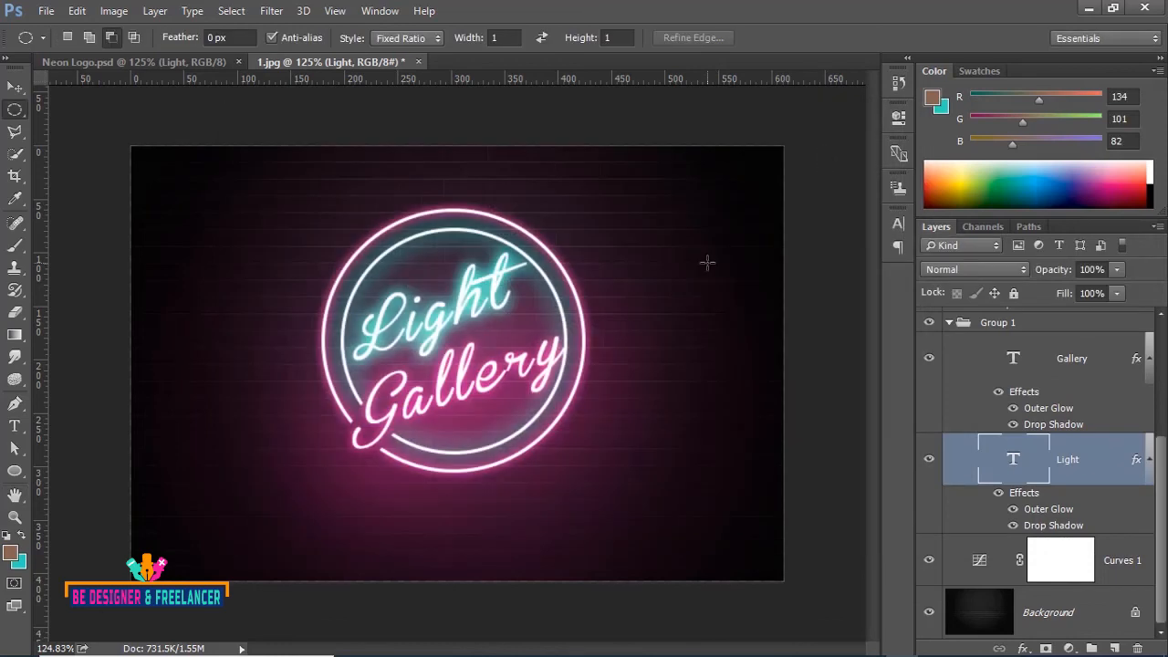